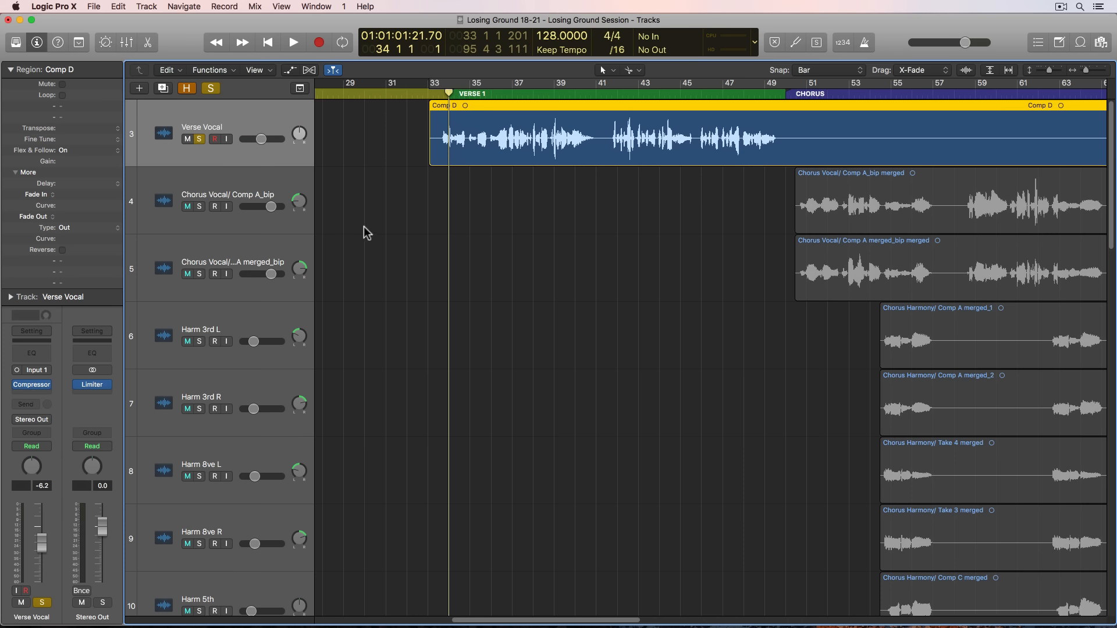
Duplicate the Verse Vocal track with its channel settings, creating a new audio track directly below it
{"action": "key", "text": "super+f"}
{"action": "key", "text": "super+Left"}
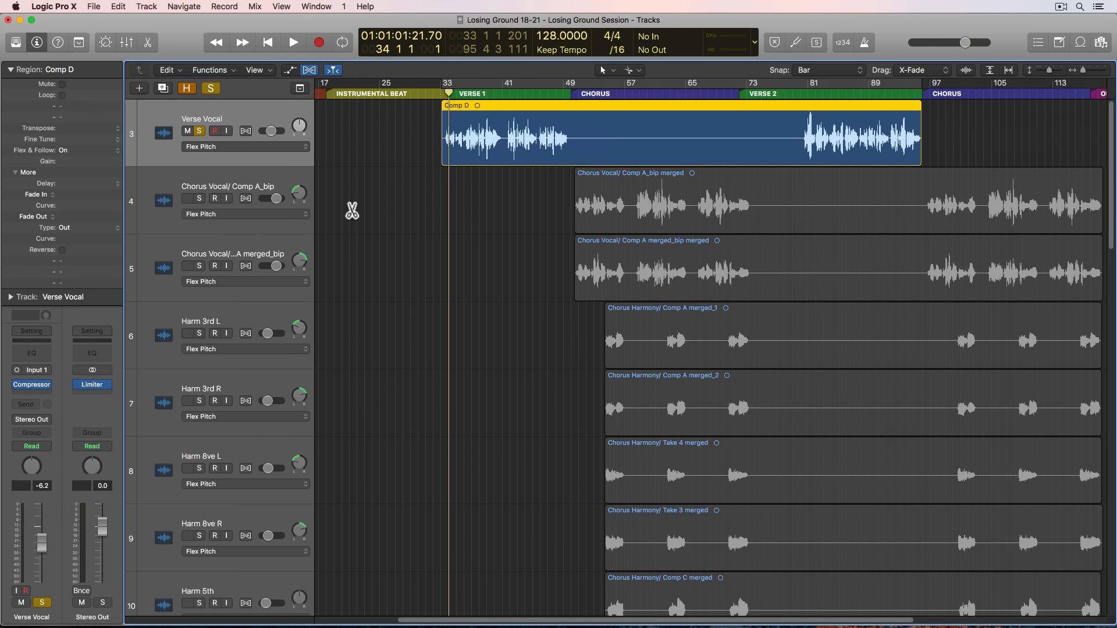
{"action": "key", "text": "super+f"}
{"action": "key", "text": "super+Right"}
{"action": "key", "text": "super+Right"}
{"action": "key", "text": "super+Right"}
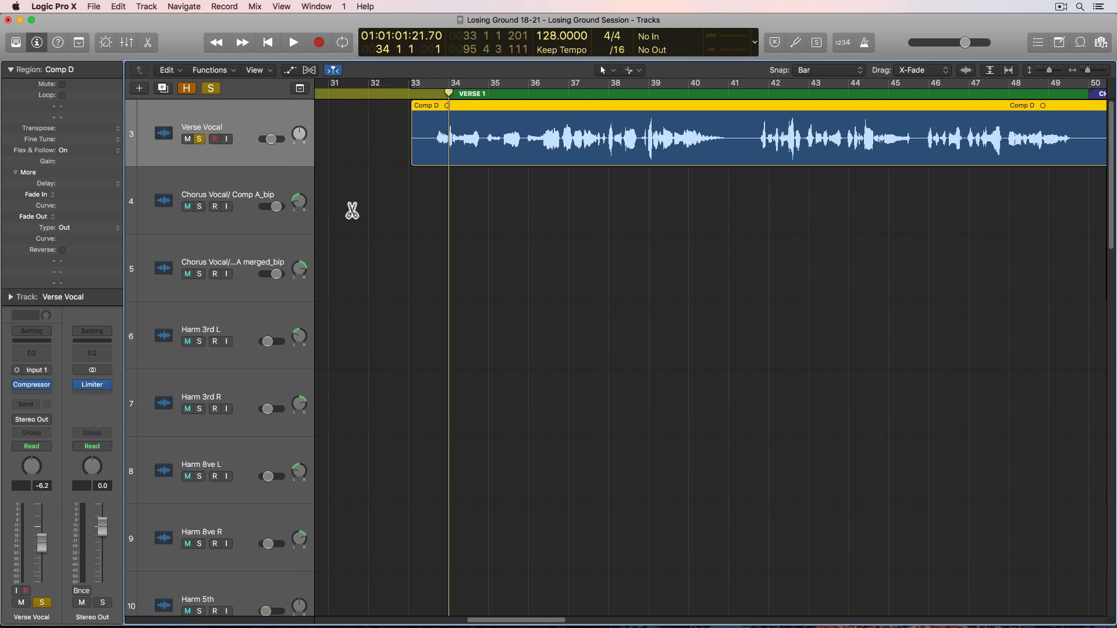
{"action": "key", "text": "super+Down"}
{"action": "key", "text": "super+Down"}
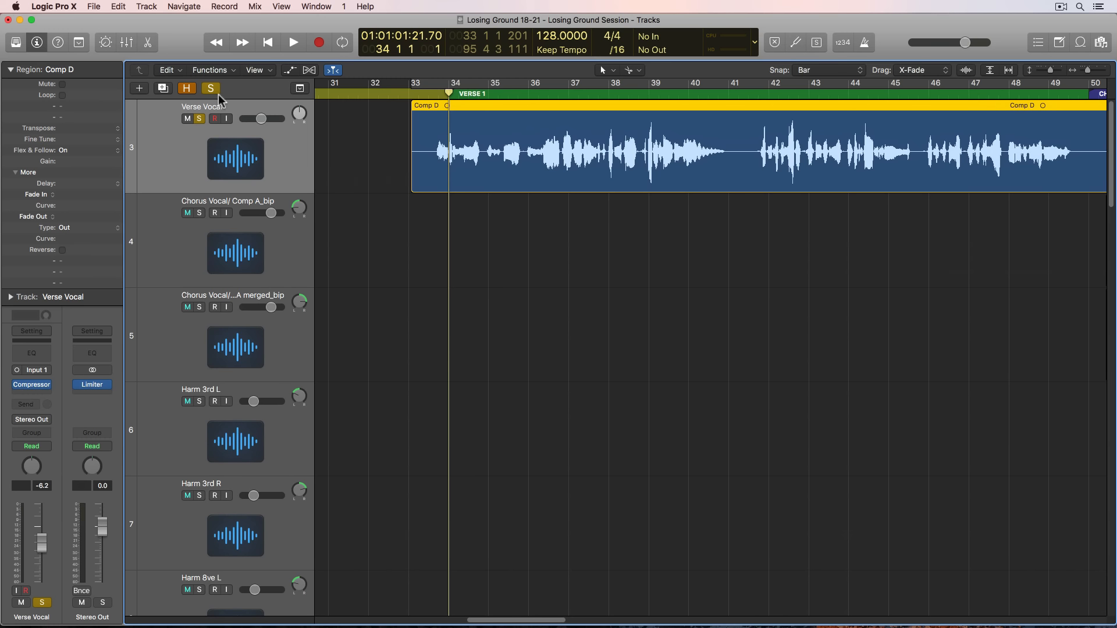
{"action": "left_click", "coordinate": [163, 87]}
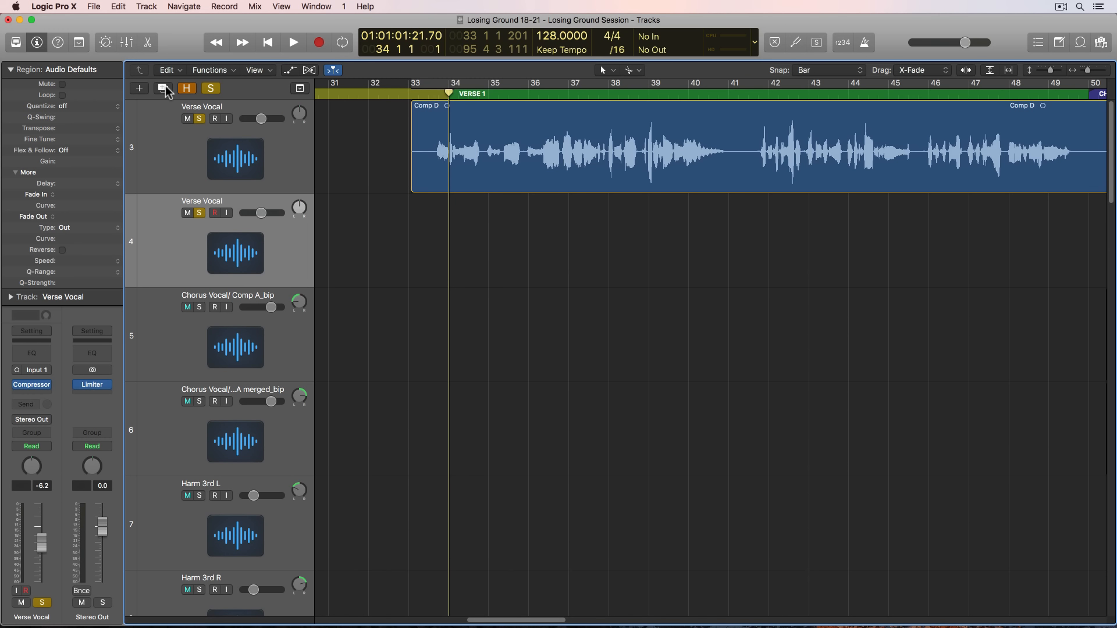
Copy the Comp D region from the Verse Vocal track onto the duplicate track at the same bar position
{"action": "left_click", "coordinate": [434, 179]}
{"action": "left_click_drag", "start_coordinate": [434, 184], "coordinate": [364, 260]}
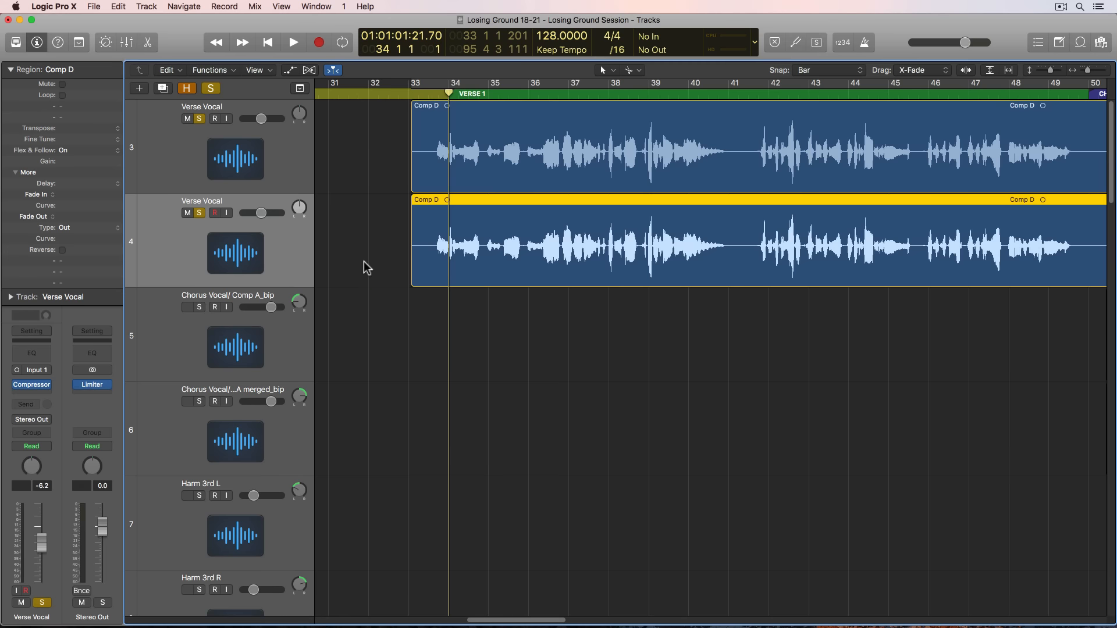
{"action": "left_click", "coordinate": [472, 308]}
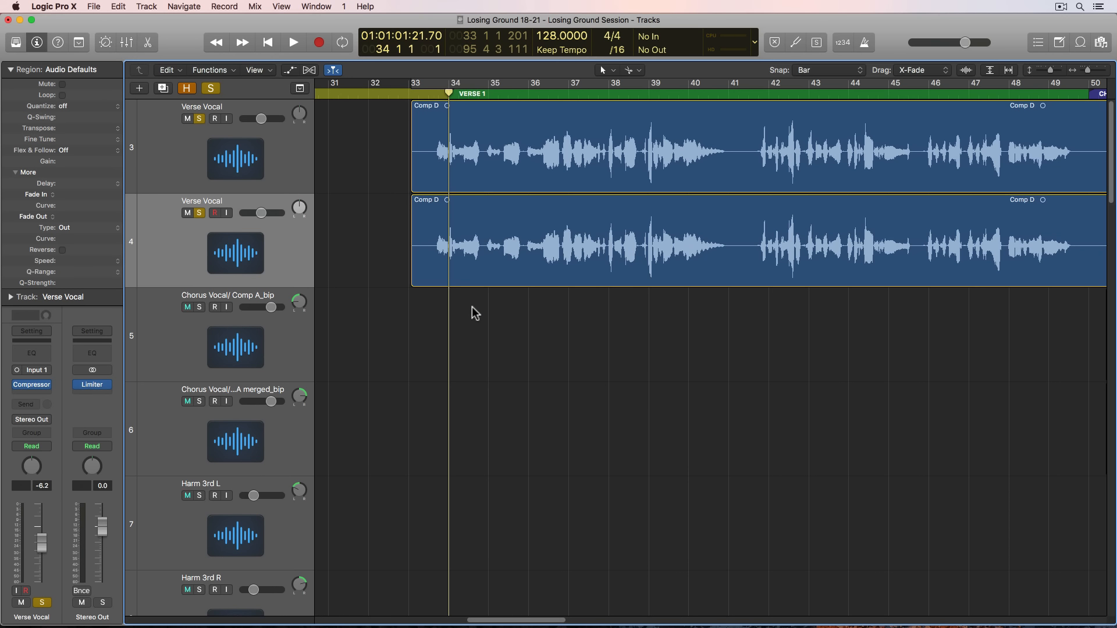
{"action": "left_click", "coordinate": [477, 282]}
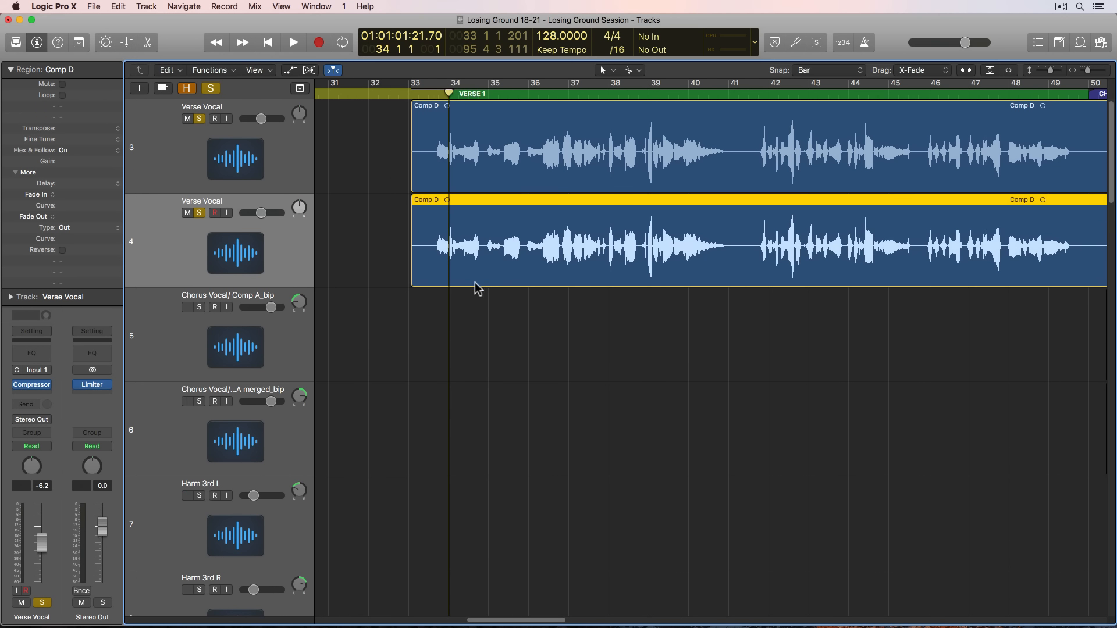
Rename the duplicate track as Verse Harmony
{"action": "double_click", "coordinate": [206, 201]}
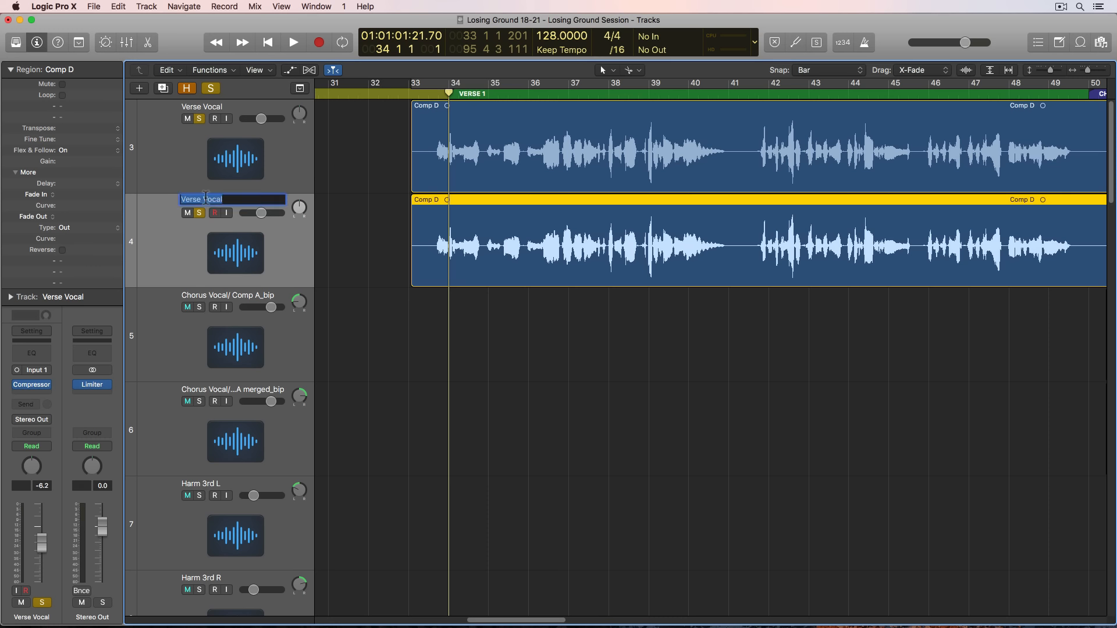
{"action": "type", "text": "Verse Harmony"}
{"action": "key", "text": "Return"}
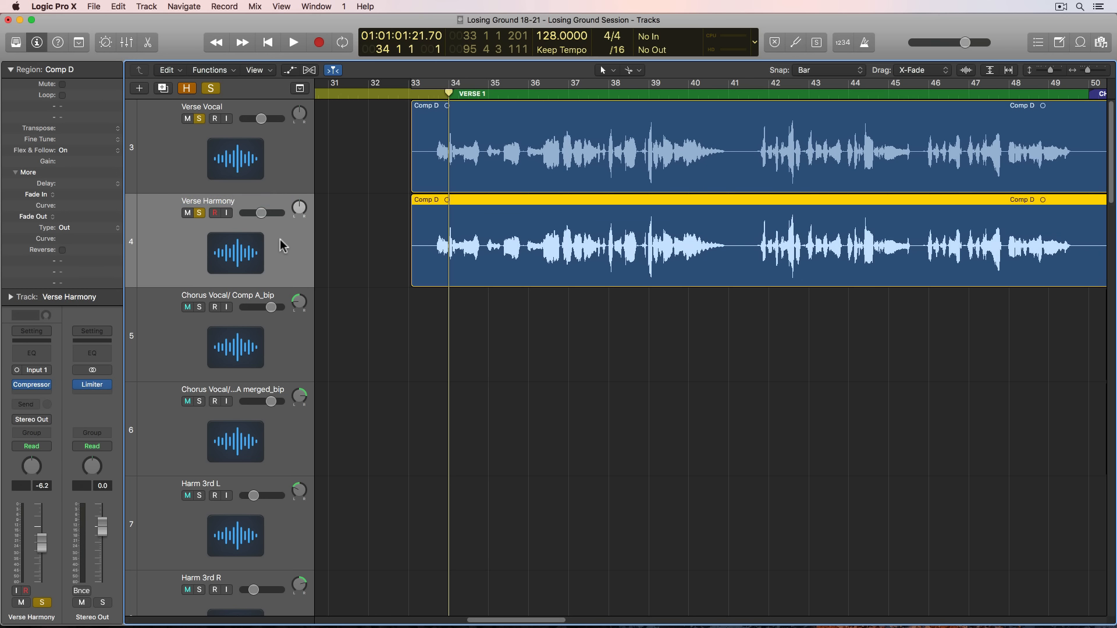
Turn on Flex for the Verse Harmony track and set its flex mode to Flex Pitch
{"action": "left_click", "coordinate": [310, 71]}
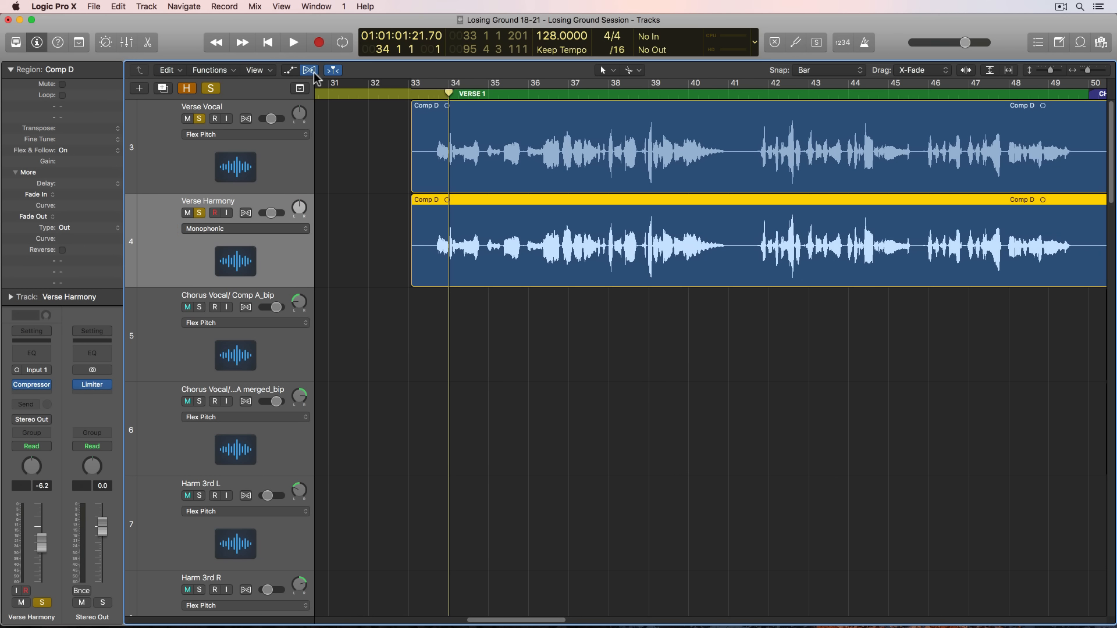
{"action": "left_click", "coordinate": [246, 212]}
{"action": "left_click", "coordinate": [243, 228]}
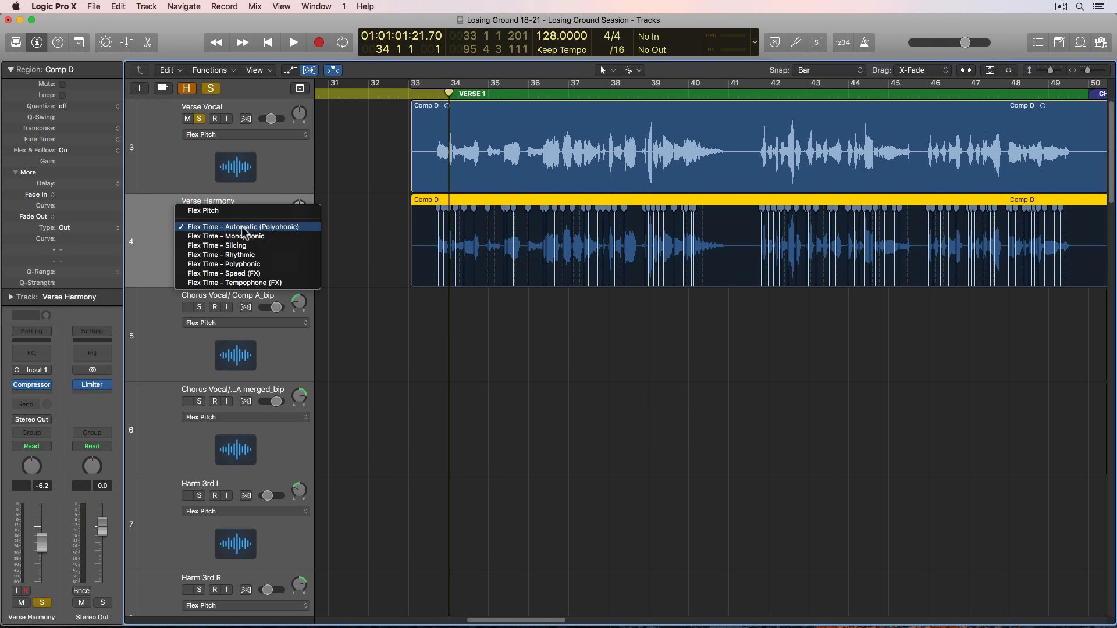
{"action": "left_click", "coordinate": [244, 212]}
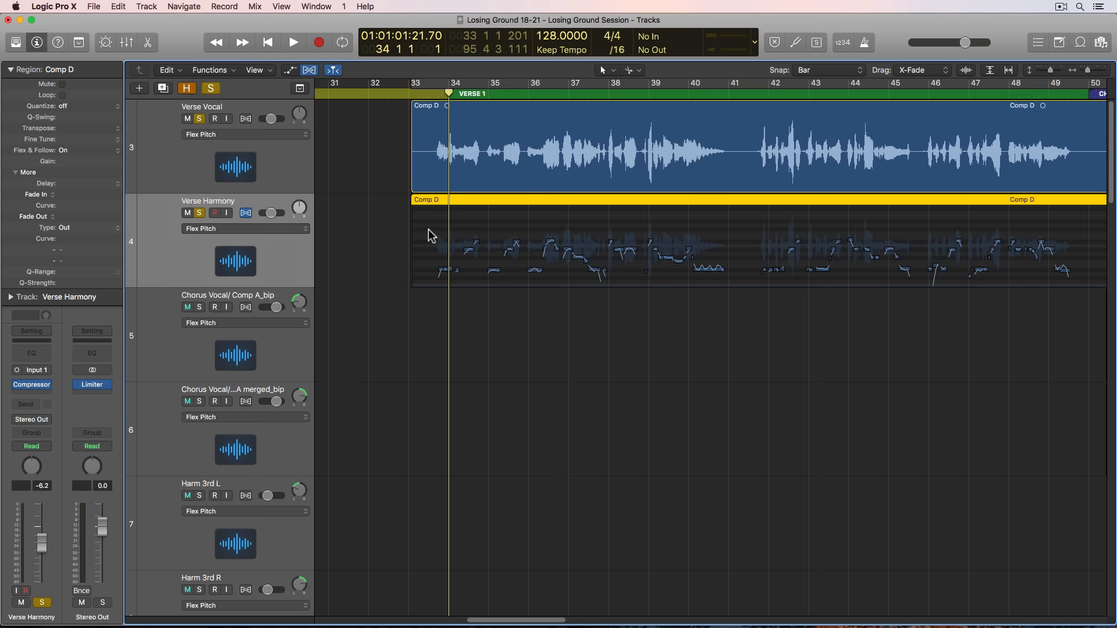
Open the Verse Harmony region in the Track editor and place the playhead at the first sung note, around 33 4 1
{"action": "double_click", "coordinate": [459, 203]}
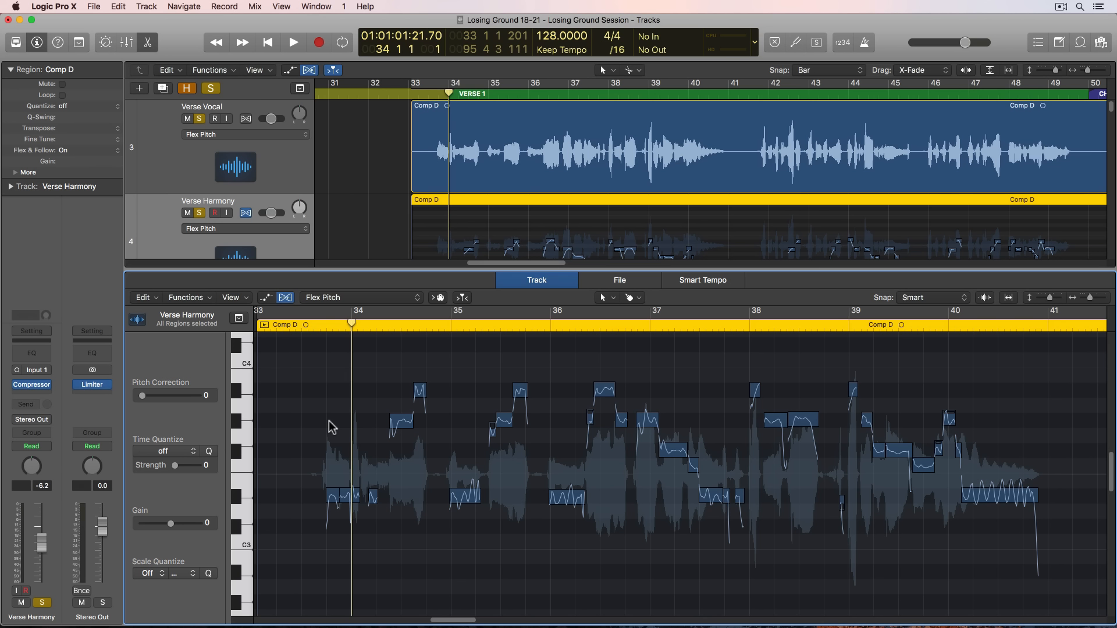
{"action": "left_click", "coordinate": [327, 325]}
{"action": "key", "text": "super+Right"}
{"action": "key", "text": "super+Right"}
{"action": "key", "text": "super+Right"}
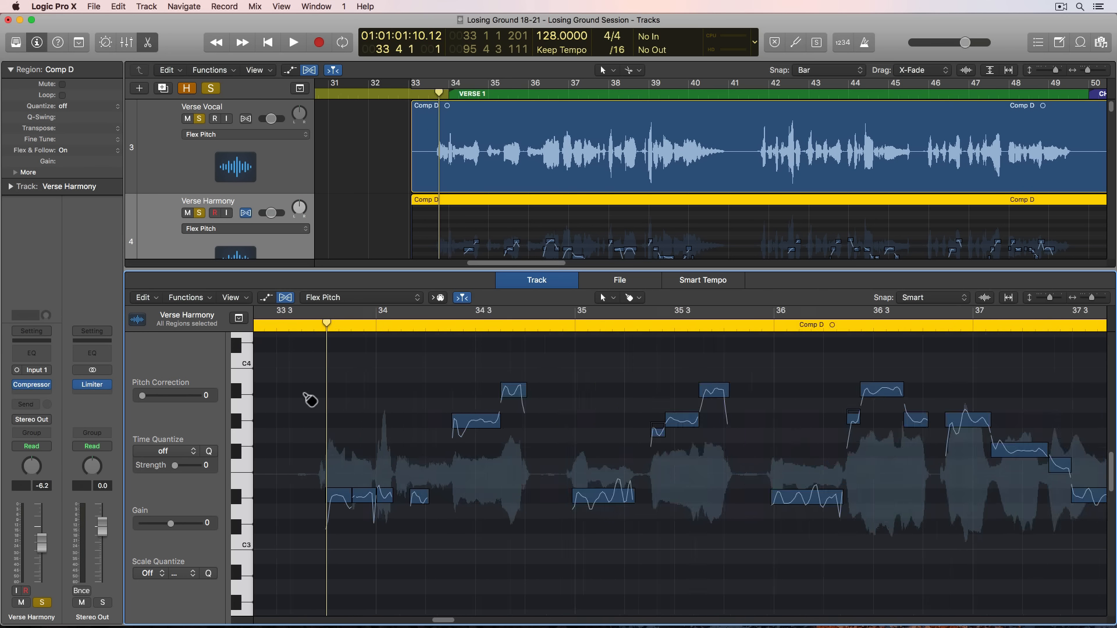
{"action": "key", "text": "super+Down"}
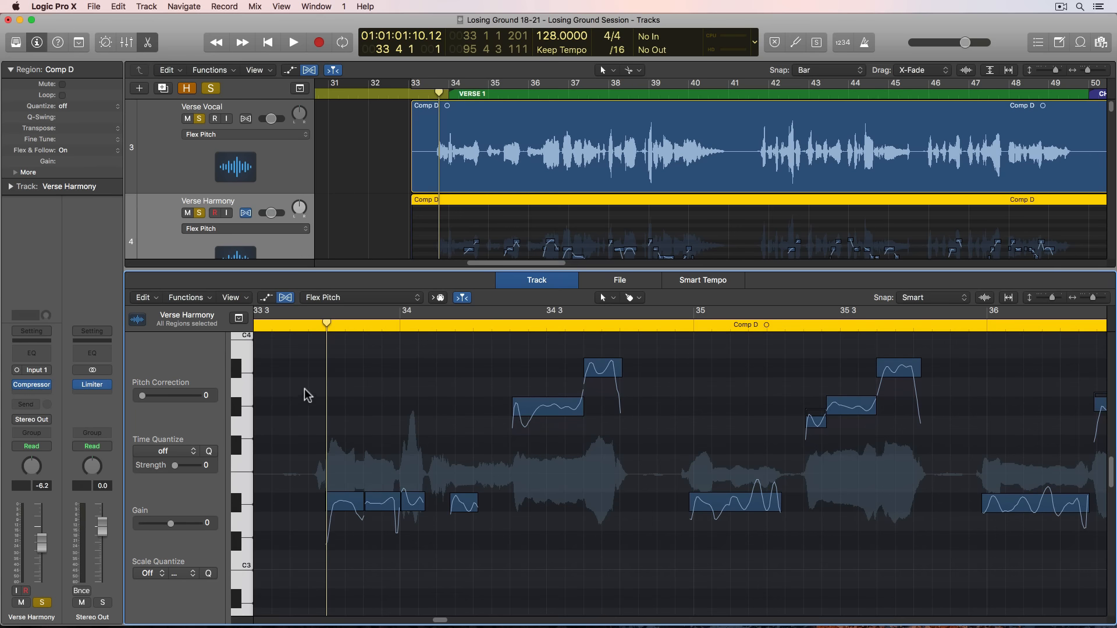
{"action": "key", "text": "super+Down"}
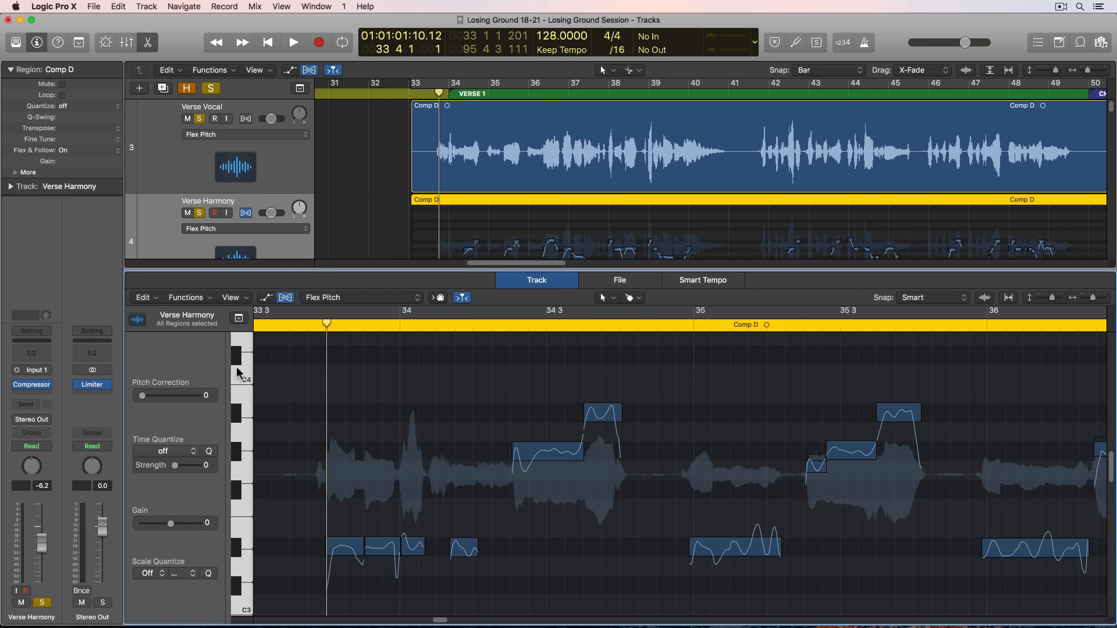
{"action": "scroll", "coordinate": [236, 361], "scroll_direction": "down", "scroll_amount": 1}
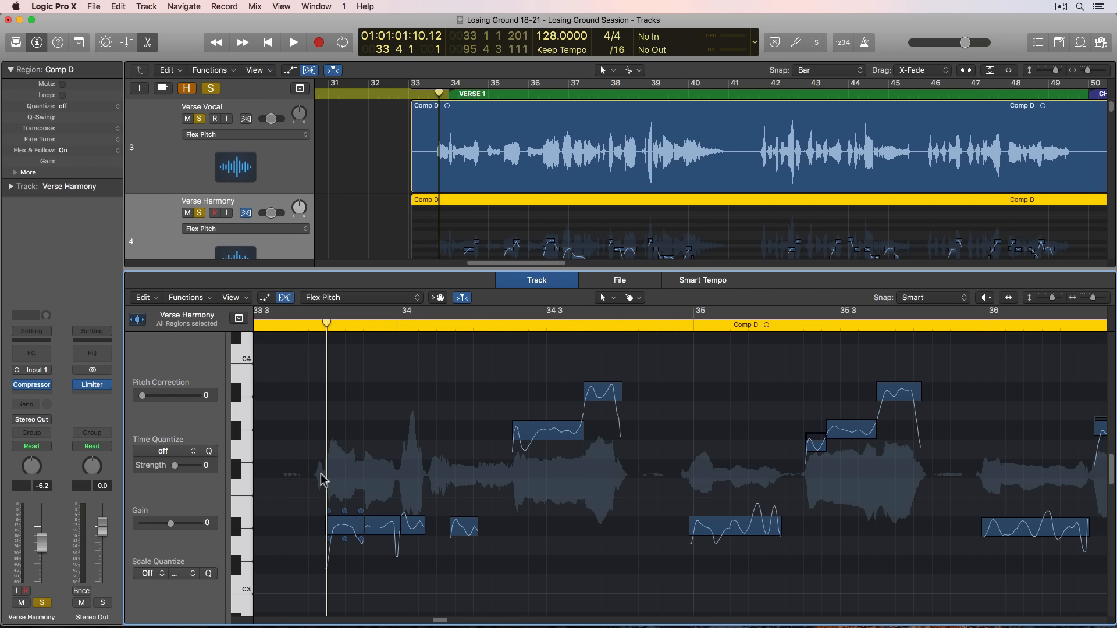
Transpose all notes of the Verse Harmony region up three semitones and set their pitch correction to 0
{"action": "left_click", "coordinate": [505, 531]}
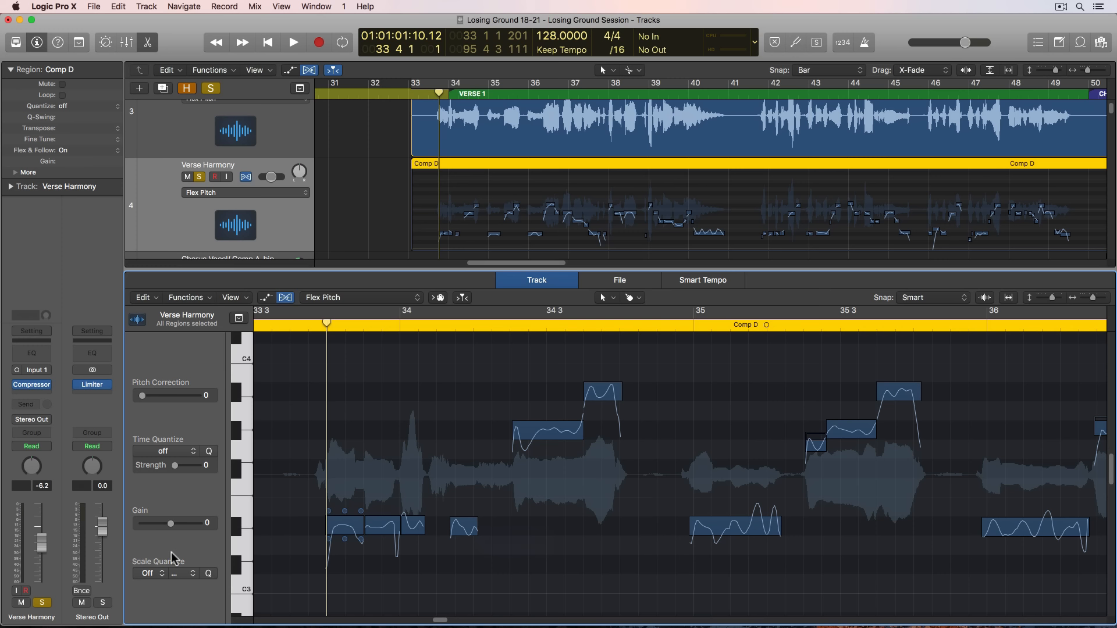
{"action": "key", "text": "super+a"}
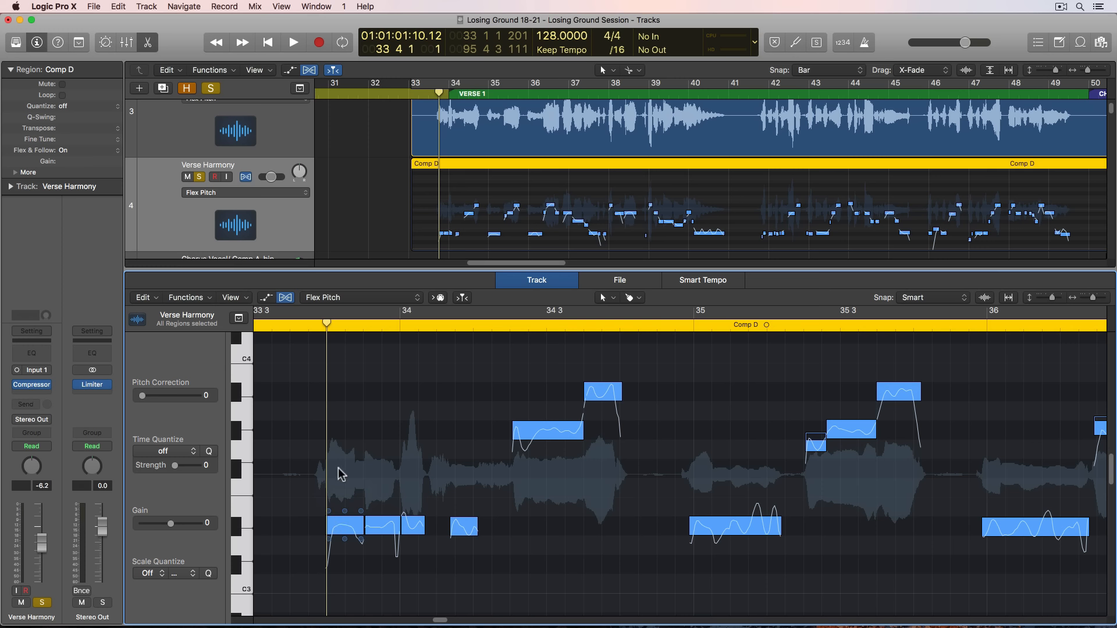
{"action": "left_click_drag", "start_coordinate": [333, 527], "coordinate": [337, 466]}
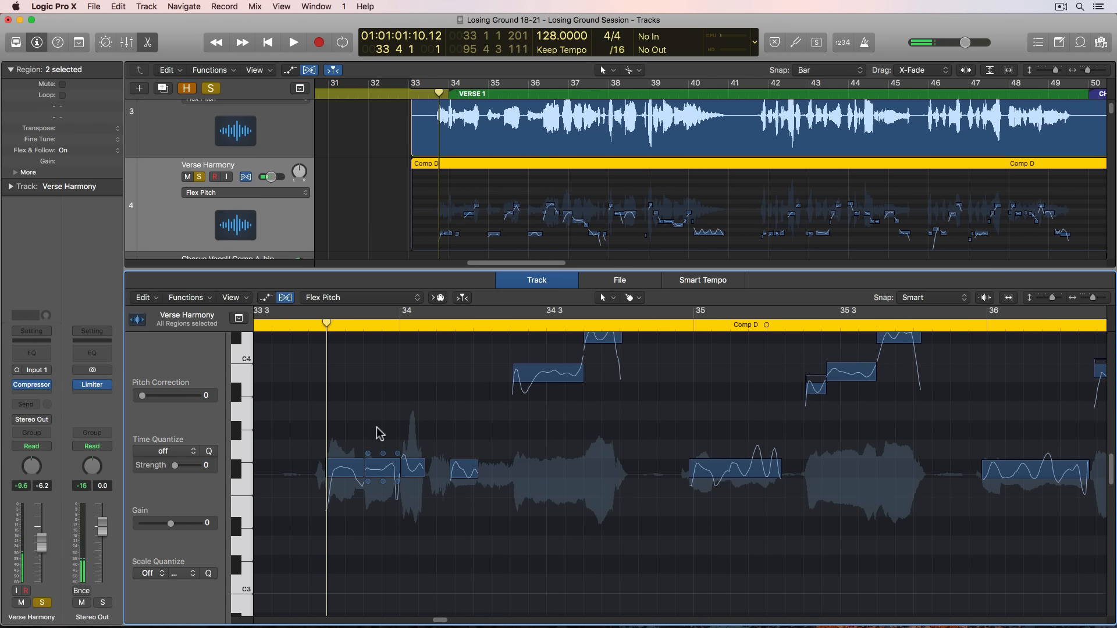
{"action": "key", "text": "super+a"}
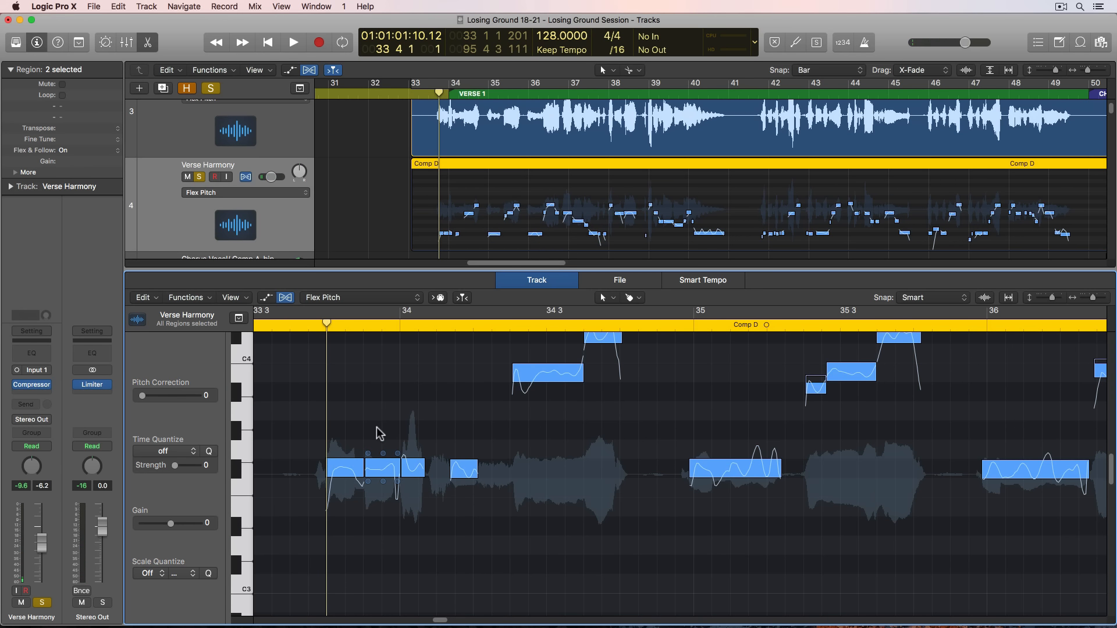
{"action": "scroll", "coordinate": [379, 433], "scroll_direction": "up", "scroll_amount": 2}
{"action": "mouse_move", "coordinate": [142, 397]}
{"action": "left_mouse_down"}
{"action": "mouse_move", "coordinate": [181, 409]}
{"action": "mouse_move", "coordinate": [140, 409]}
{"action": "left_mouse_up"}
{"action": "left_click", "coordinate": [372, 442]}
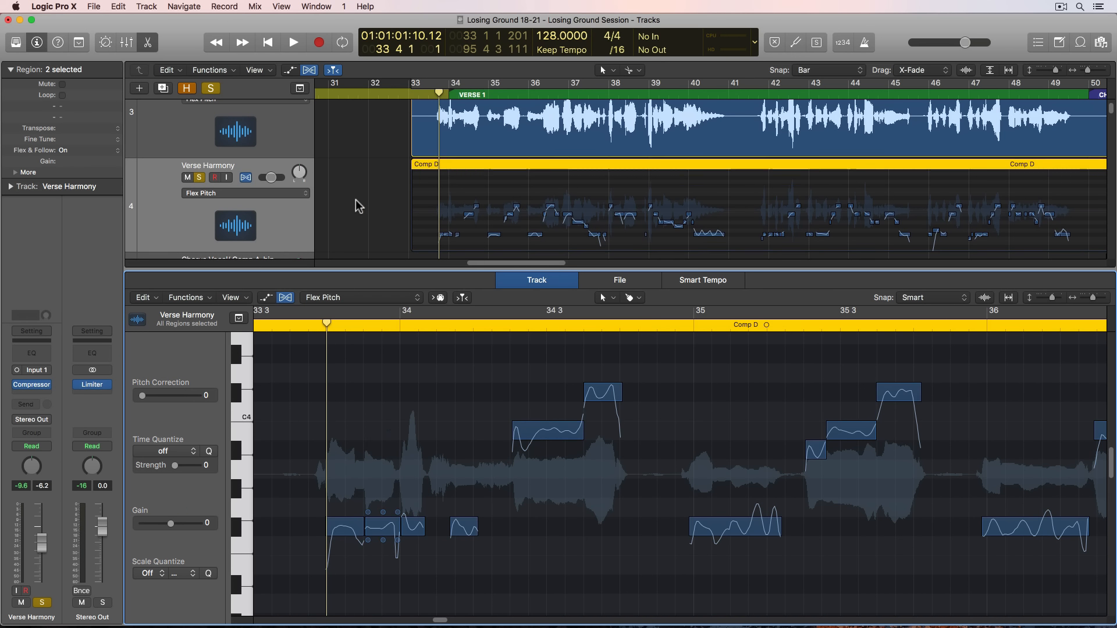
Enlarge the Track editor and play back the transposed harmony from the first sung note to about bar 38
{"action": "scroll", "coordinate": [356, 200], "scroll_direction": "up", "scroll_amount": 2}
{"action": "scroll", "coordinate": [356, 200], "scroll_direction": "down", "scroll_amount": 4}
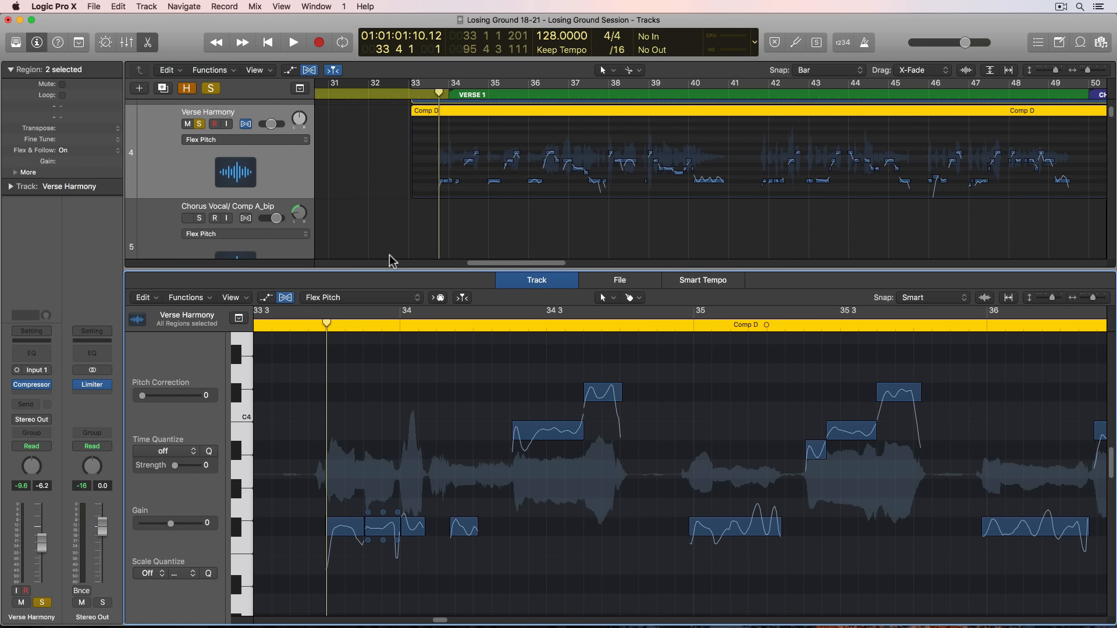
{"action": "left_click_drag", "start_coordinate": [392, 265], "coordinate": [392, 203]}
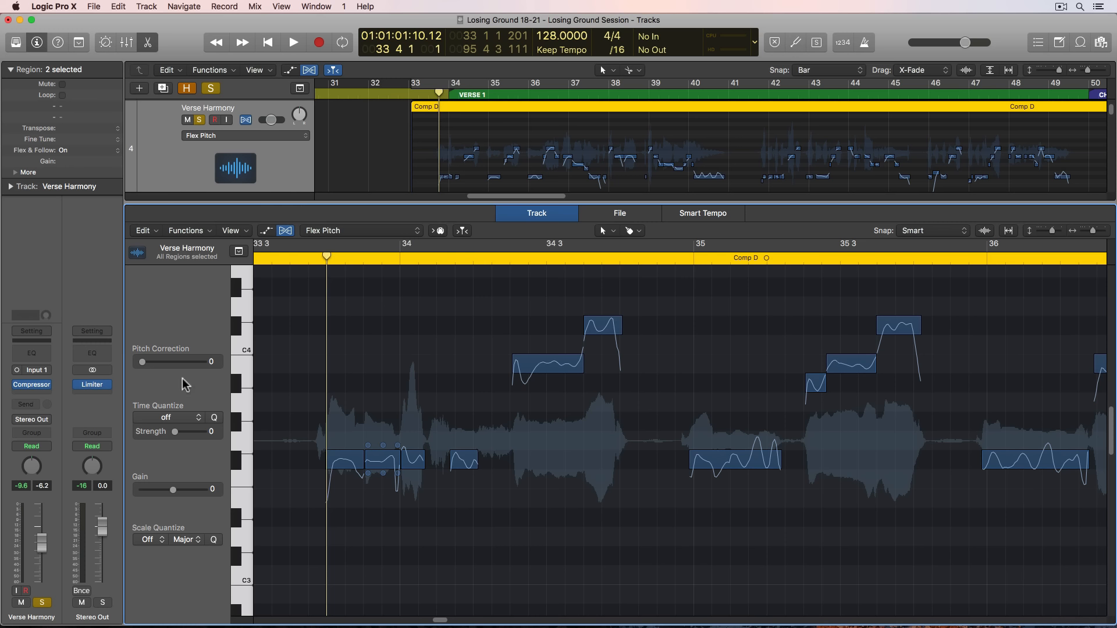
{"action": "key", "text": "space"}
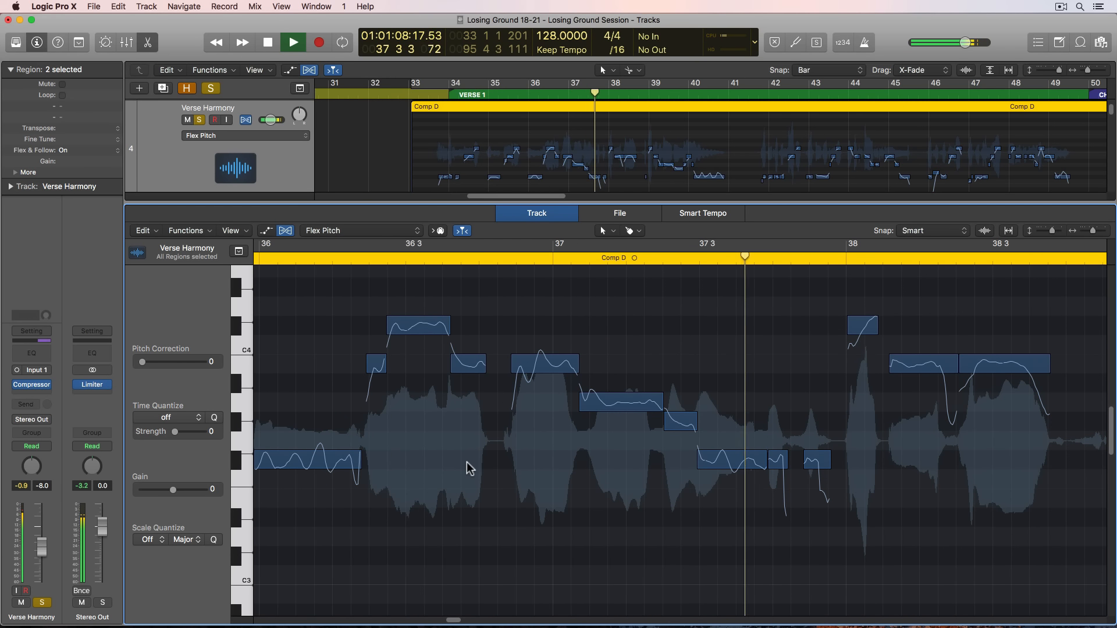
{"action": "key", "text": "space"}
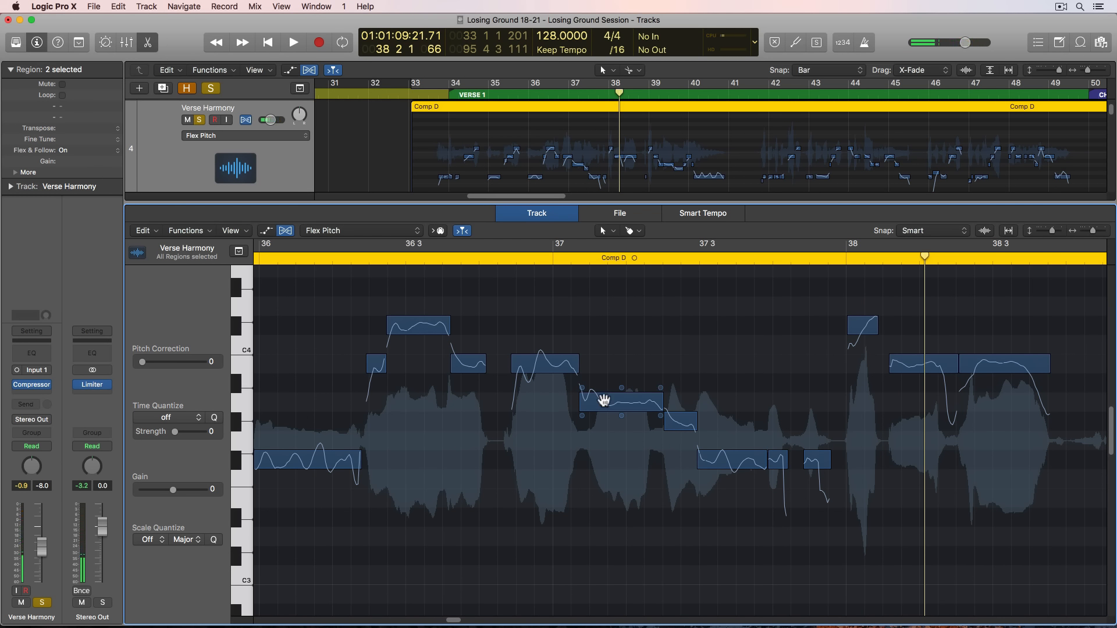
Select every A3 note in the Verse Harmony region and raise them all one semitone to B♭3
{"action": "left_click", "coordinate": [543, 431]}
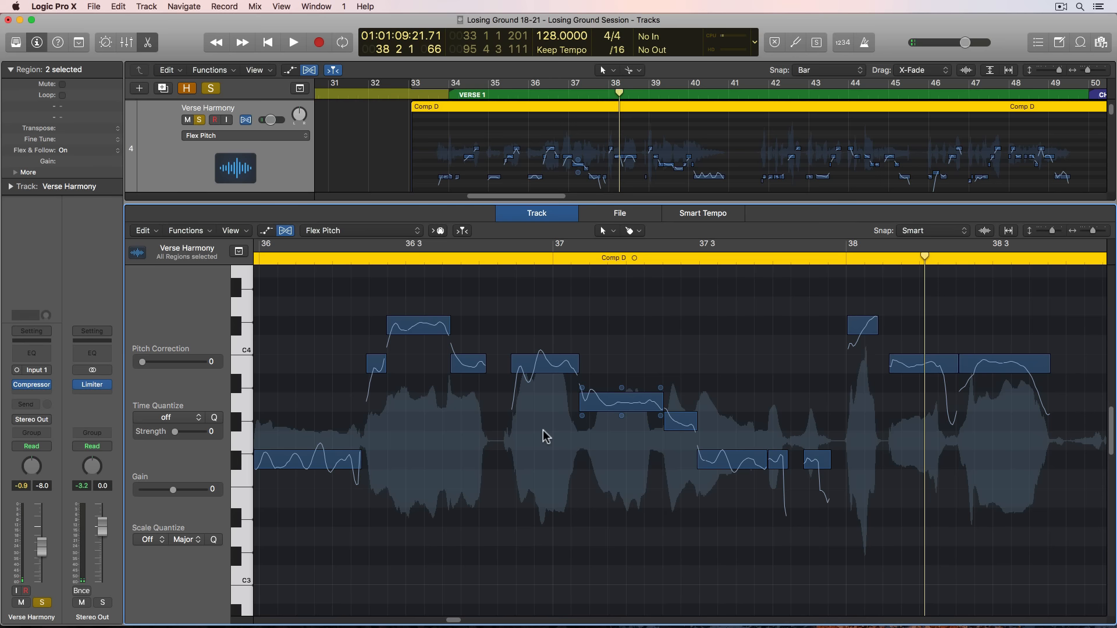
{"action": "key", "text": "super+Left"}
{"action": "key", "text": "super+Left"}
{"action": "key", "text": "super+Left"}
{"action": "key", "text": "super+Left"}
{"action": "key", "text": "super+Left"}
{"action": "key", "text": "super+Left"}
{"action": "scroll", "coordinate": [557, 414], "scroll_direction": "right", "scroll_amount": 2}
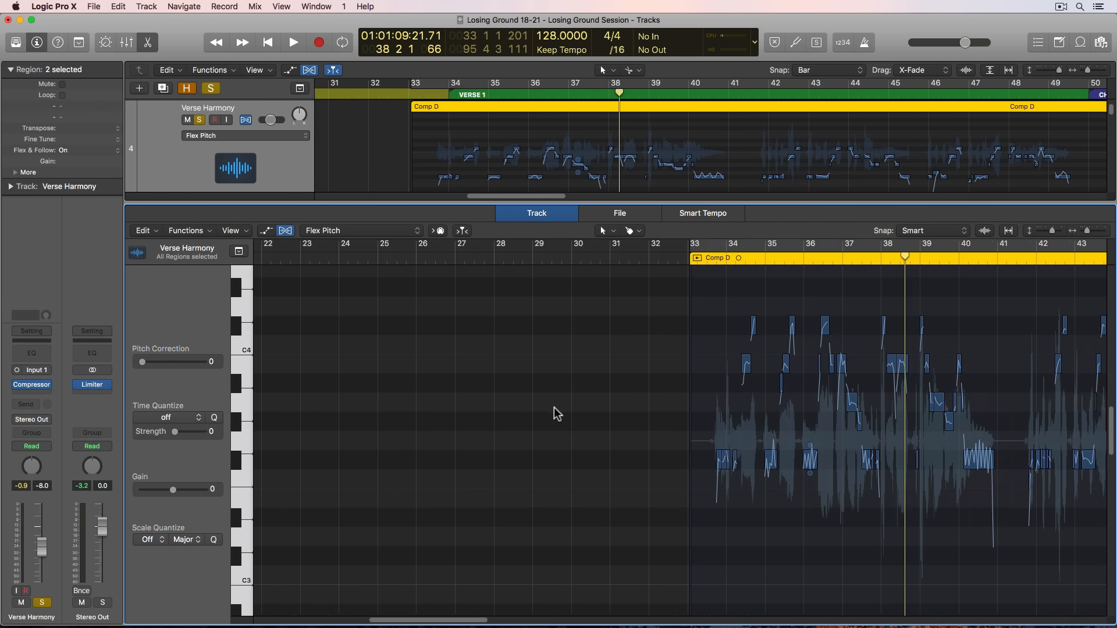
{"action": "scroll", "coordinate": [547, 419], "scroll_direction": "right", "scroll_amount": 5}
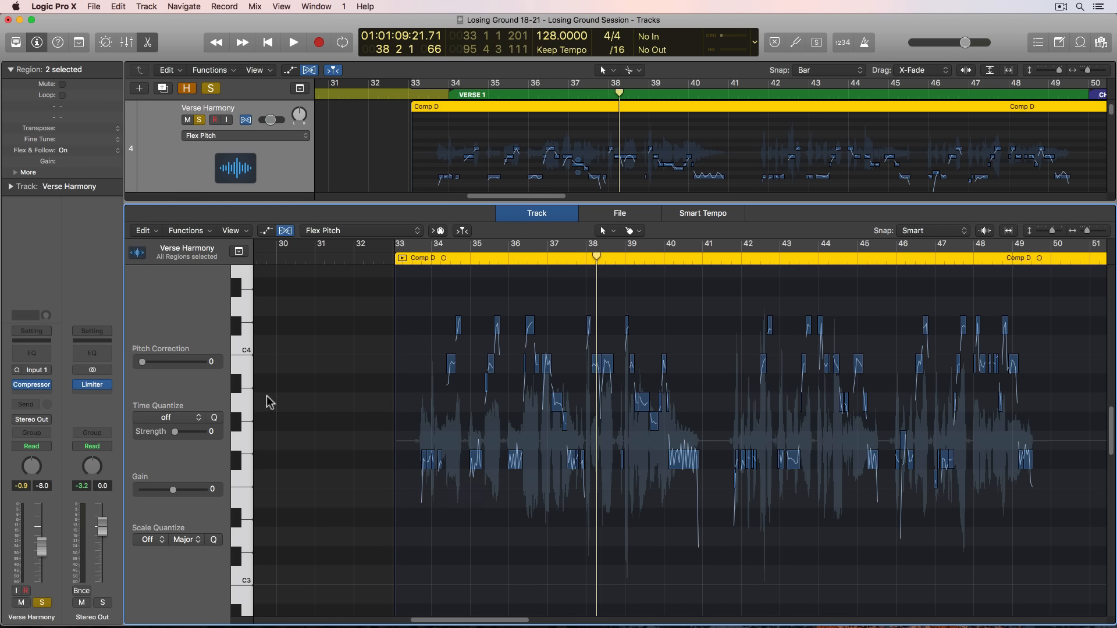
{"action": "left_click", "coordinate": [247, 410]}
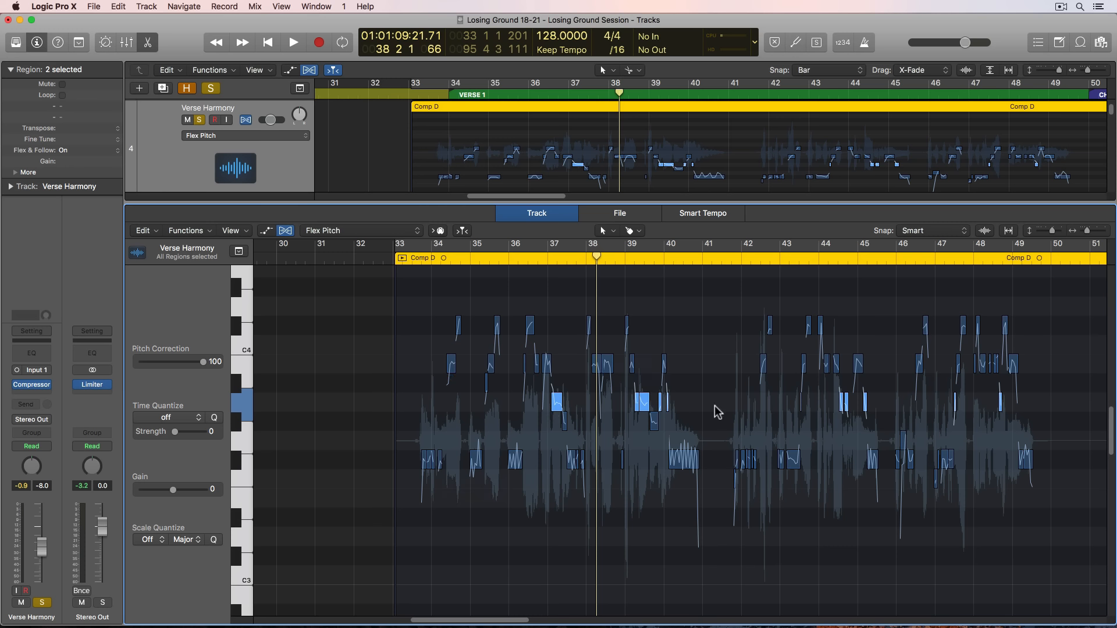
{"action": "key", "text": "super+Right"}
{"action": "key", "text": "super+Right"}
{"action": "key", "text": "super+Right"}
{"action": "key", "text": "super+Right"}
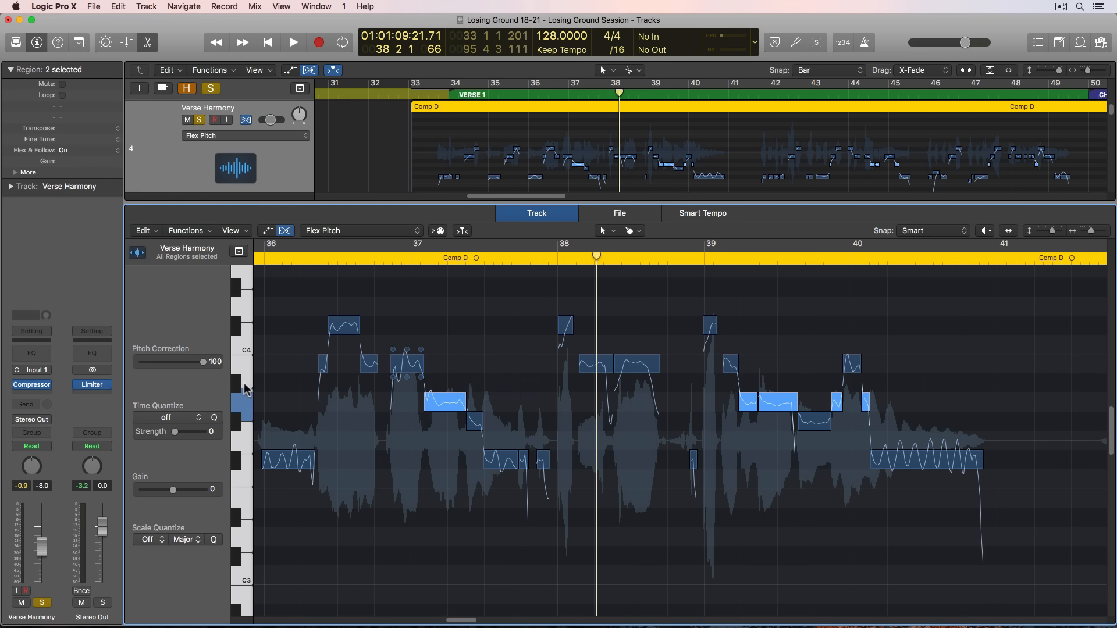
{"action": "left_click_drag", "start_coordinate": [436, 401], "coordinate": [435, 379]}
{"action": "left_click", "coordinate": [452, 348]}
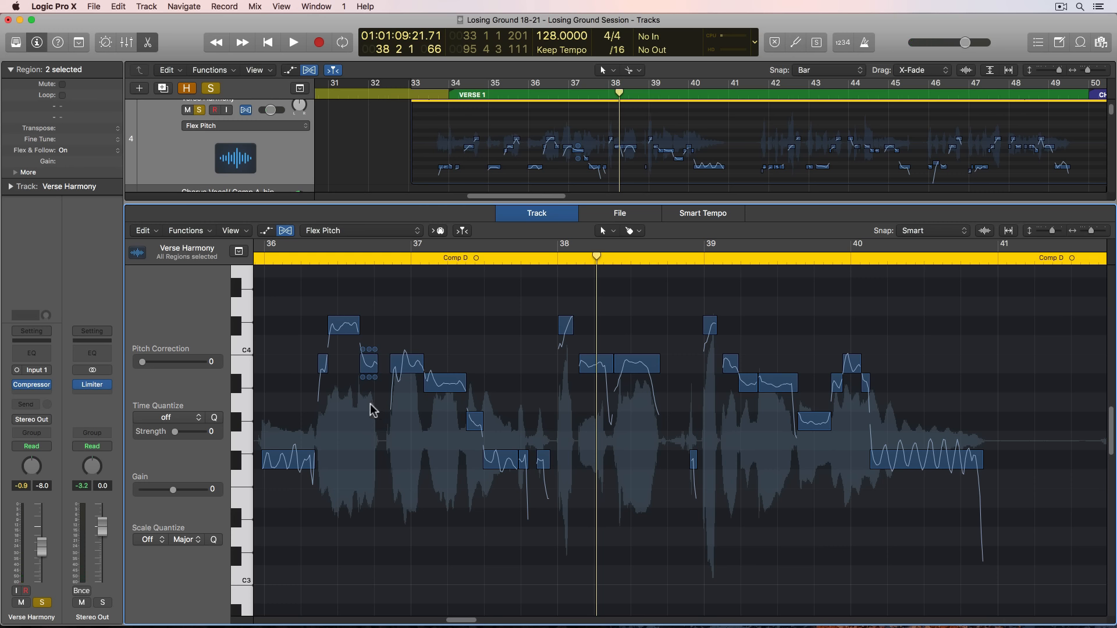
Select the C4 notes in verse 2 of the Verse Harmony region and lower them one semitone to B3
{"action": "scroll", "coordinate": [370, 404], "scroll_direction": "down", "scroll_amount": 10}
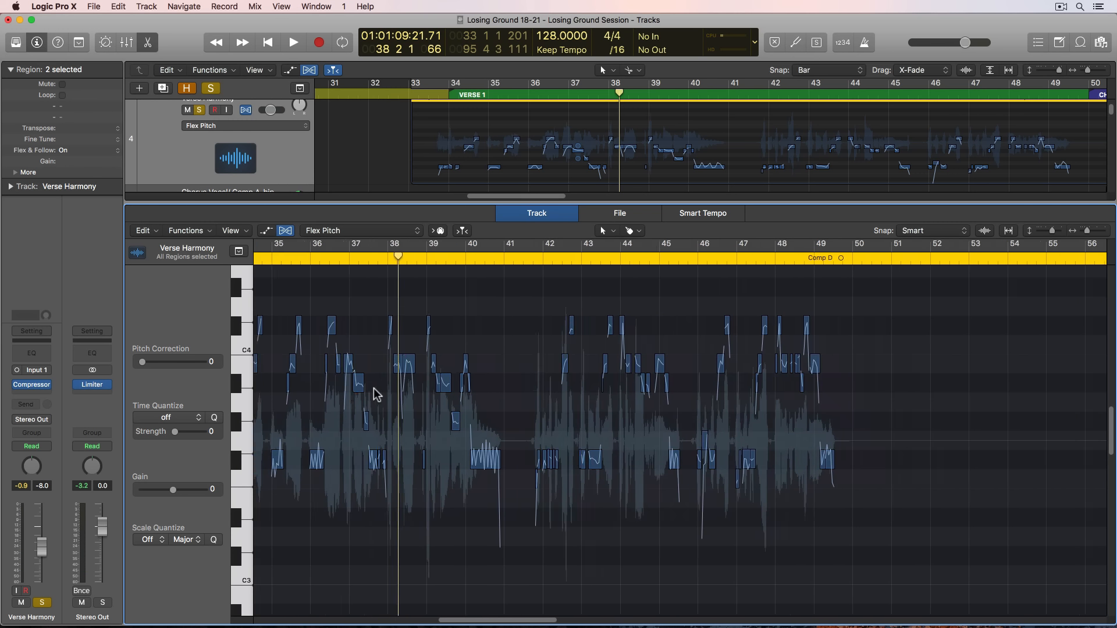
{"action": "scroll", "coordinate": [377, 396], "scroll_direction": "right", "scroll_amount": 15}
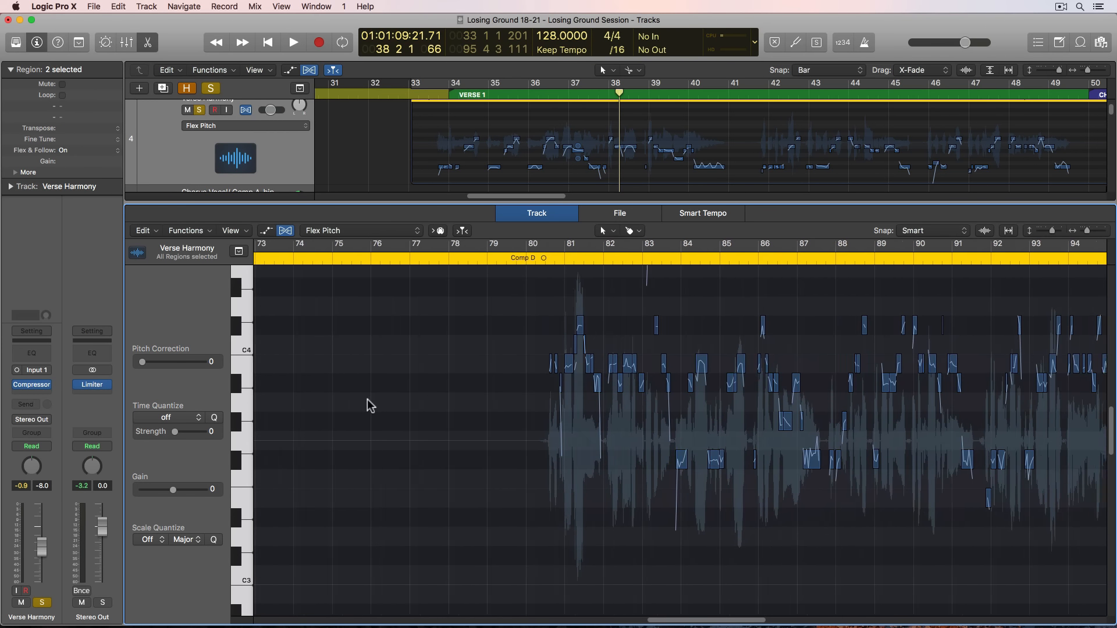
{"action": "scroll", "coordinate": [371, 406], "scroll_direction": "right", "scroll_amount": 4}
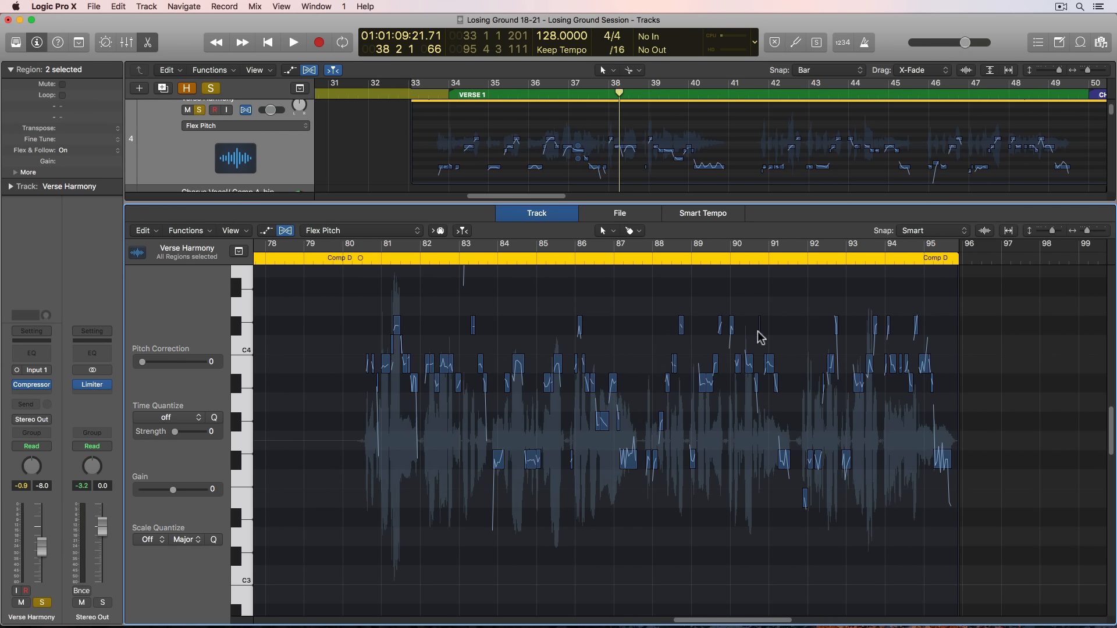
{"action": "left_click", "coordinate": [395, 258]}
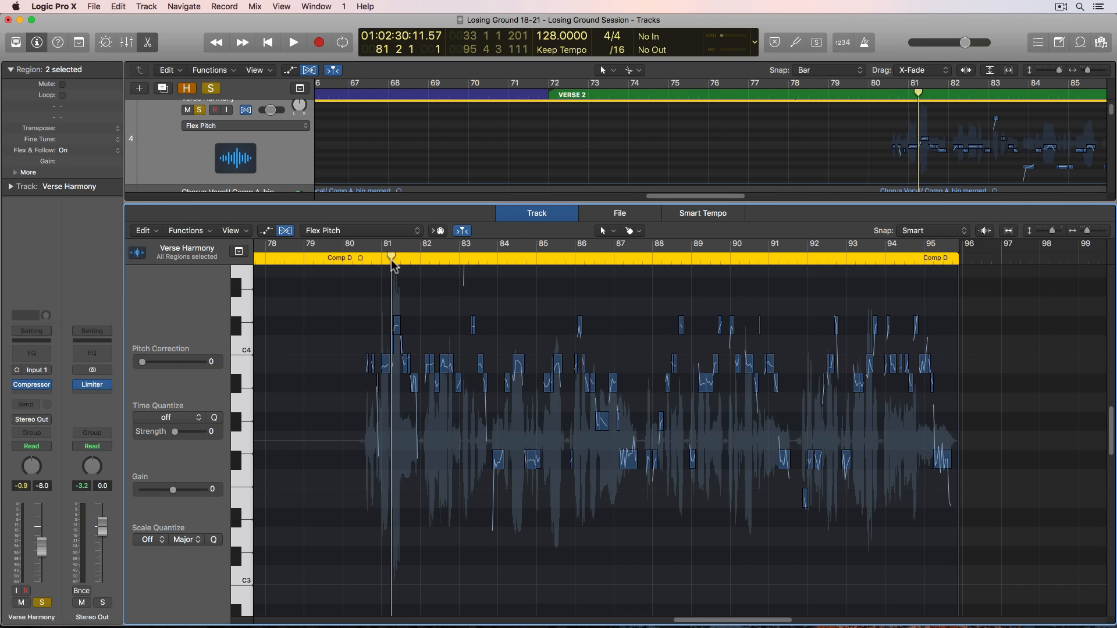
{"action": "key", "text": "super+Right"}
{"action": "key", "text": "super+Right"}
{"action": "key", "text": "super+Right"}
{"action": "key", "text": "super+Right"}
{"action": "key", "text": "super+Right"}
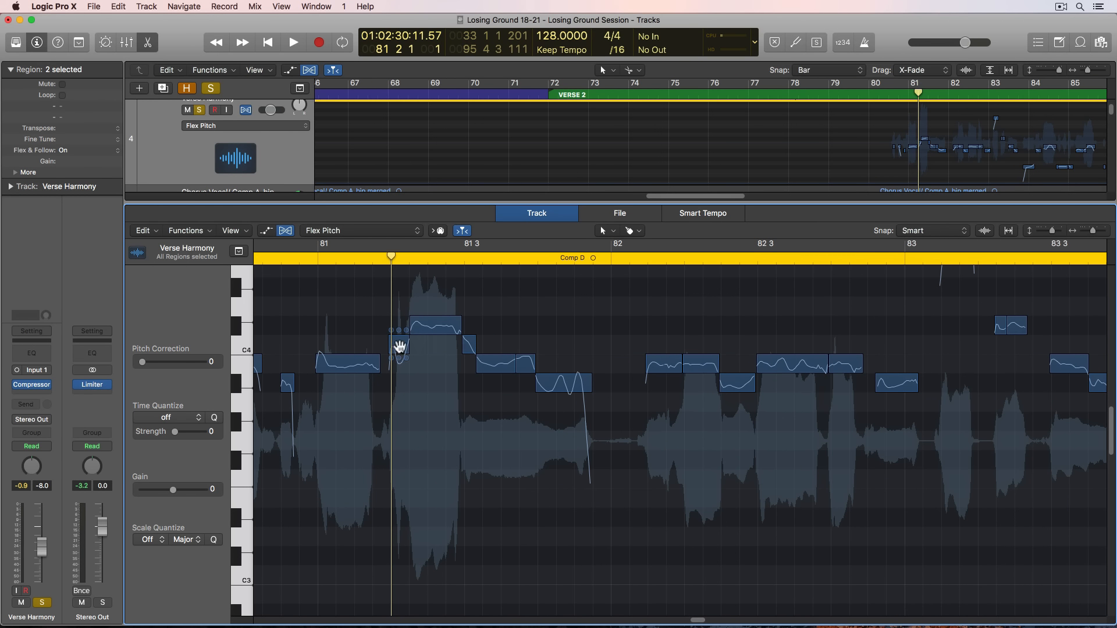
{"action": "left_click", "coordinate": [243, 347]}
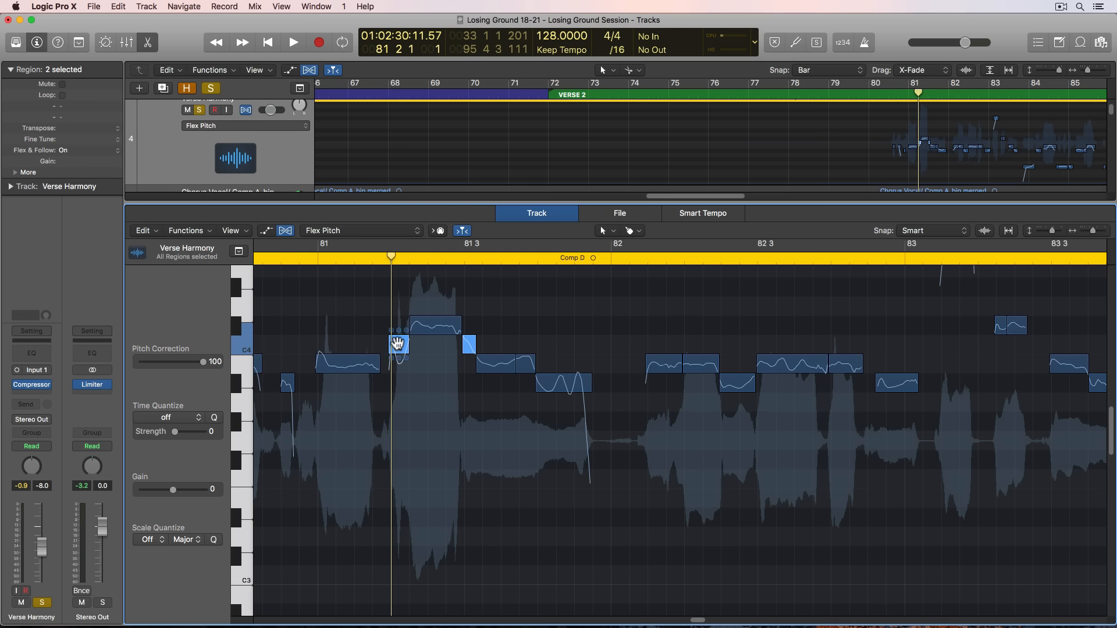
{"action": "left_click_drag", "start_coordinate": [397, 344], "coordinate": [395, 366]}
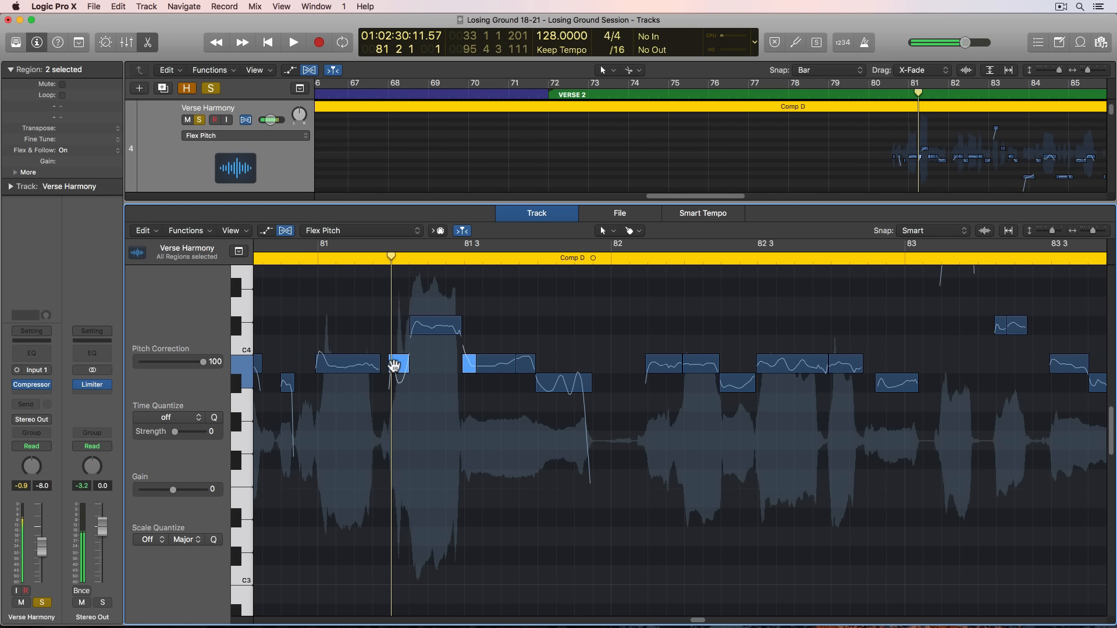
Play back the corrected verse 2 harmony from around 81 2 to about 84 3
{"action": "left_click", "coordinate": [382, 324]}
{"action": "key", "text": "space"}
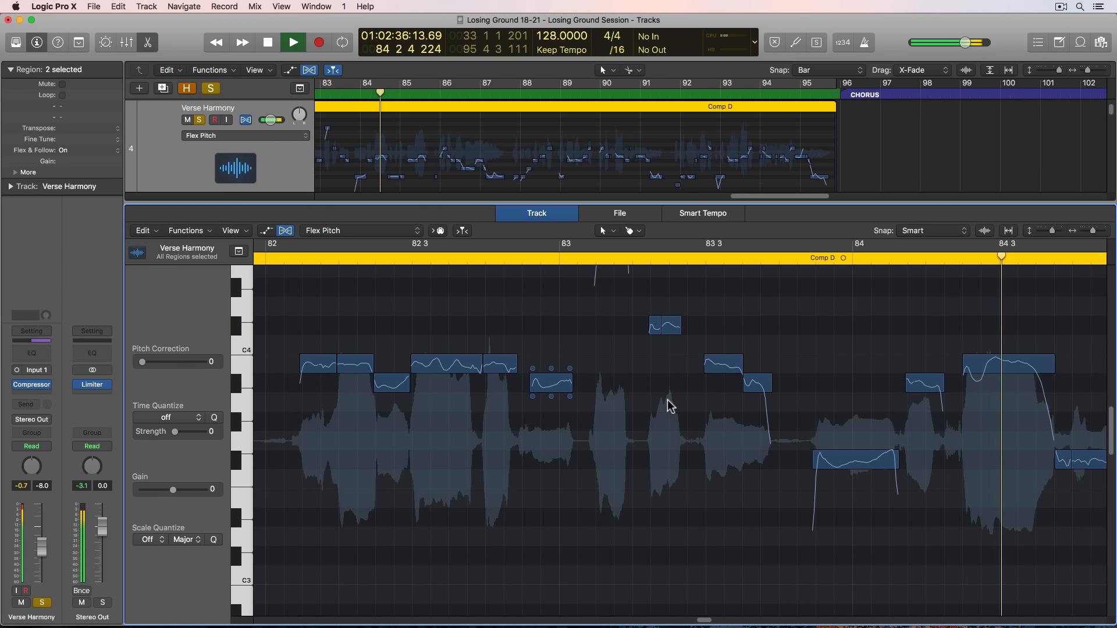
{"action": "key", "text": "space"}
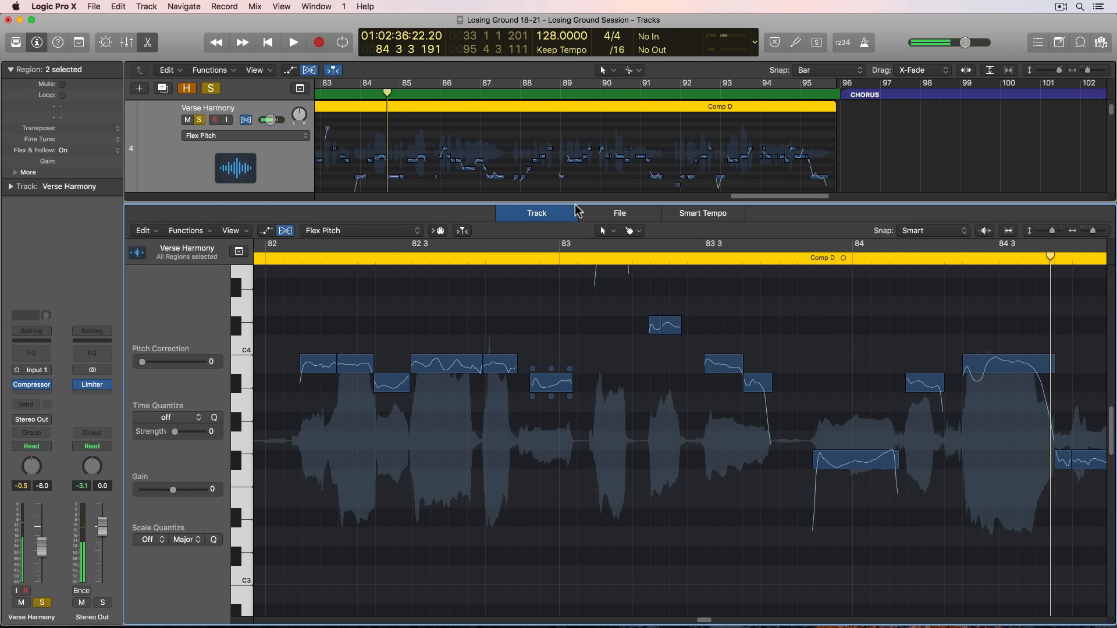
Return to the start of the Verse Harmony region and place the playhead before the first sung note, at 33 3 4
{"action": "key", "text": "super+Left"}
{"action": "key", "text": "super+Left"}
{"action": "key", "text": "super+Left"}
{"action": "key", "text": "super+Left"}
{"action": "key", "text": "super+Left"}
{"action": "key", "text": "super+Left"}
{"action": "key", "text": "super+Left"}
{"action": "key", "text": "super+Left"}
{"action": "key", "text": "super+Left"}
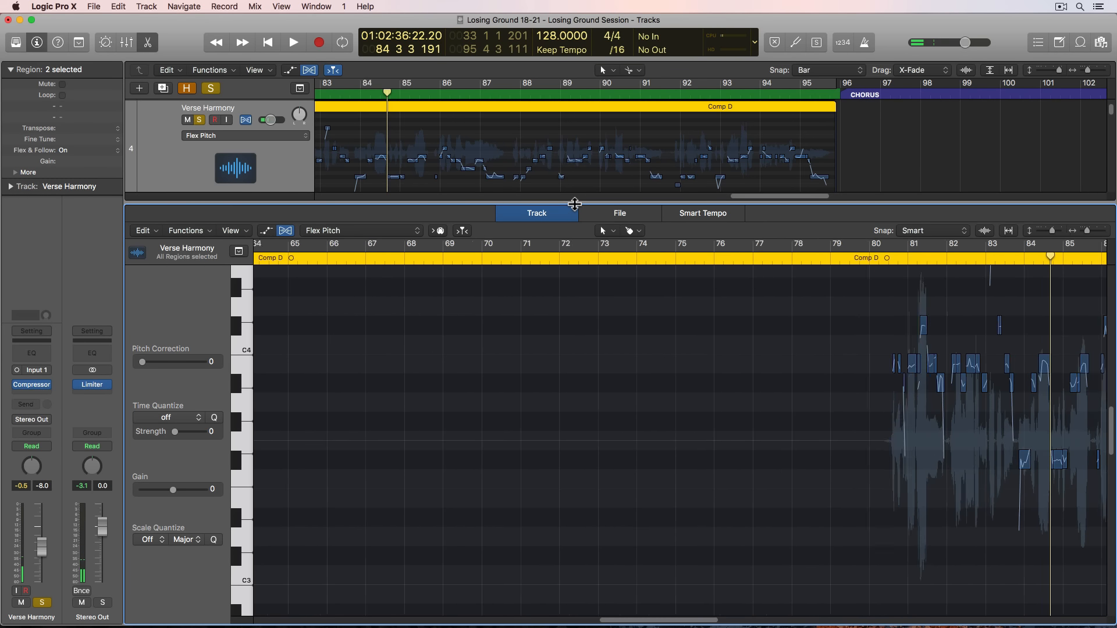
{"action": "key", "text": "super+Left"}
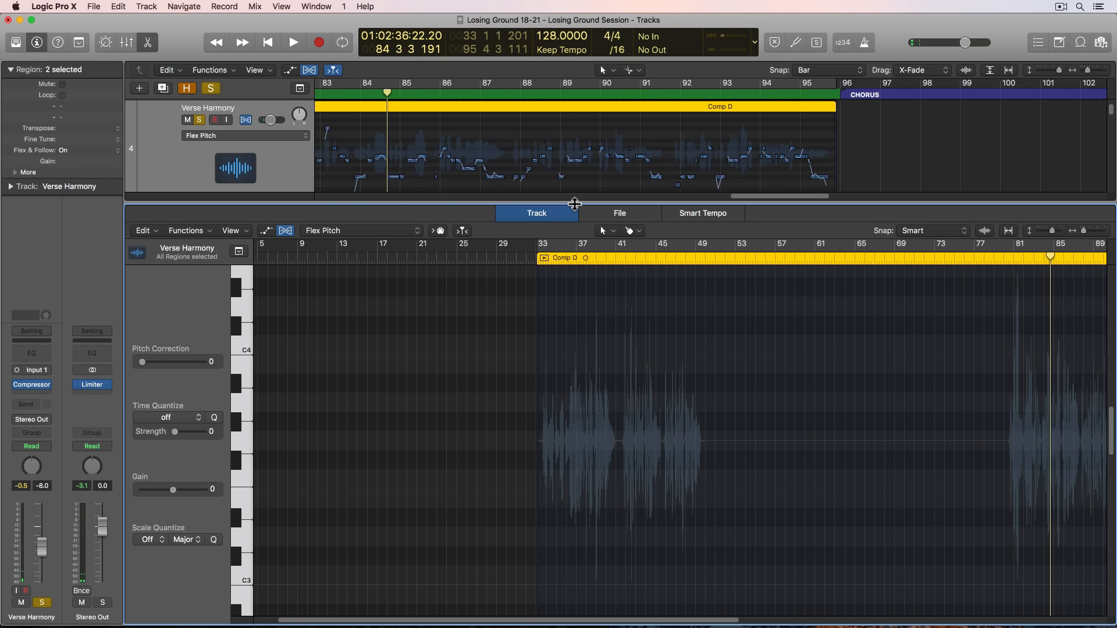
{"action": "left_click", "coordinate": [540, 260]}
{"action": "key", "text": "super+Right"}
{"action": "key", "text": "super+Right"}
{"action": "key", "text": "super+Right"}
{"action": "key", "text": "super+Right"}
{"action": "key", "text": "super+Right"}
{"action": "key", "text": "super+Right"}
{"action": "key", "text": "super+Right"}
{"action": "key", "text": "super+Right"}
{"action": "key", "text": "super+Right"}
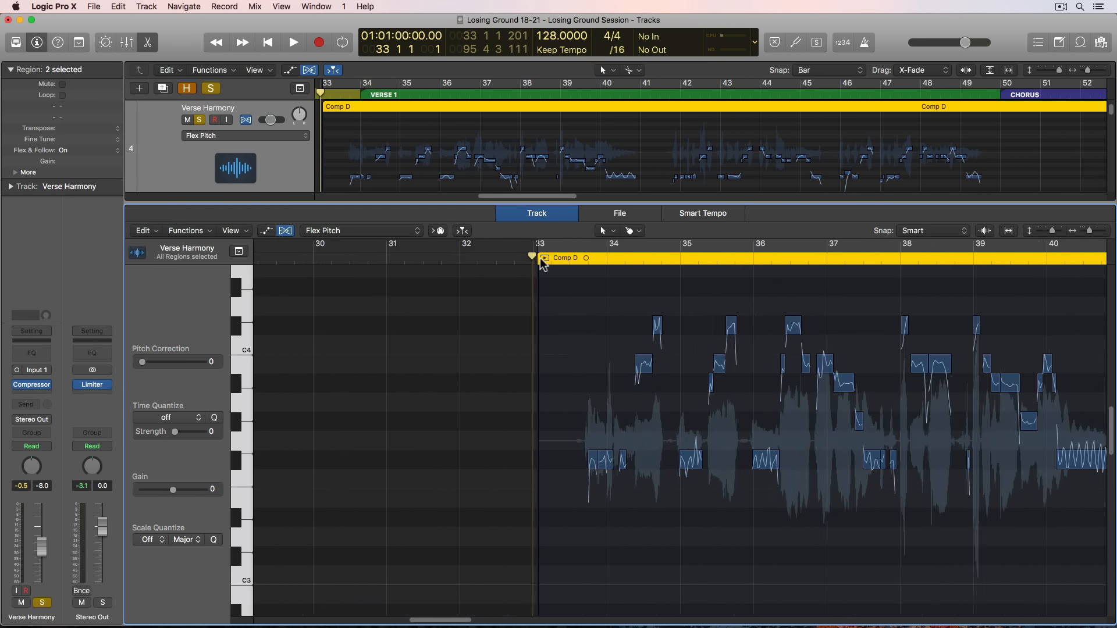
{"action": "scroll", "coordinate": [569, 303], "scroll_direction": "right", "scroll_amount": 5}
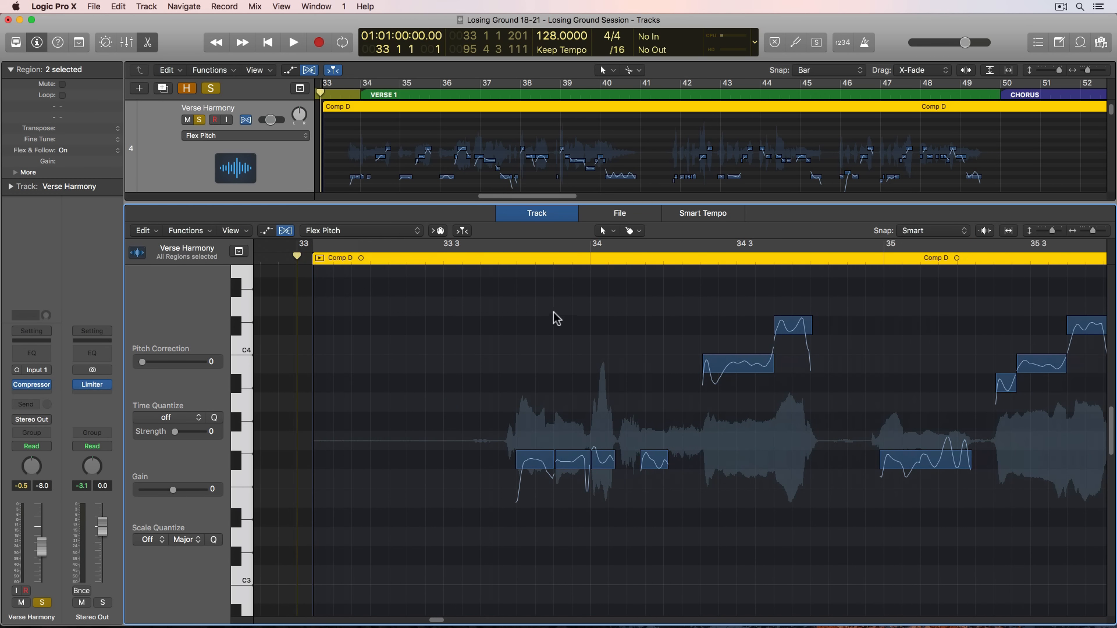
{"action": "key", "text": "space"}
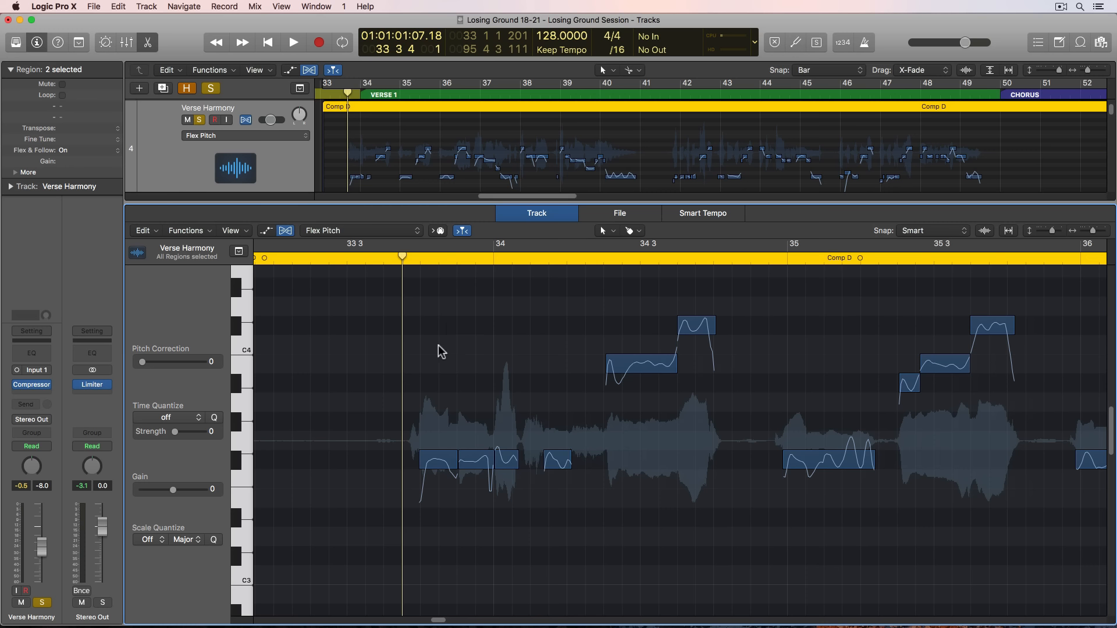
Reduce the vibrato of all Verse Harmony notes to about 56% and play back verse 1 to about 46 3
{"action": "key", "text": "super+a"}
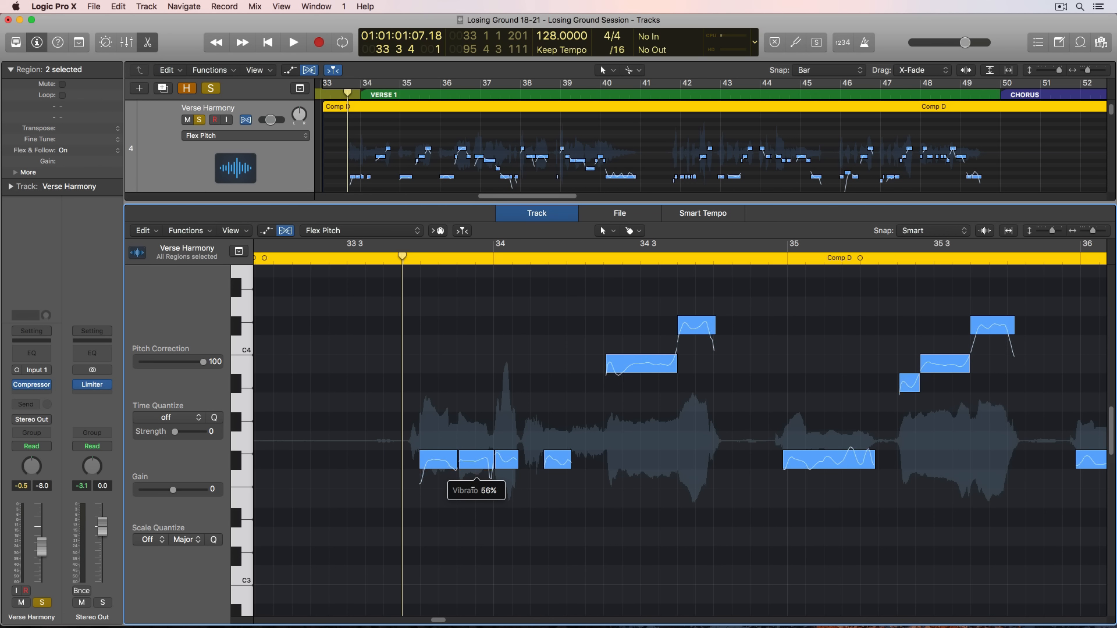
{"action": "left_click", "coordinate": [473, 514]}
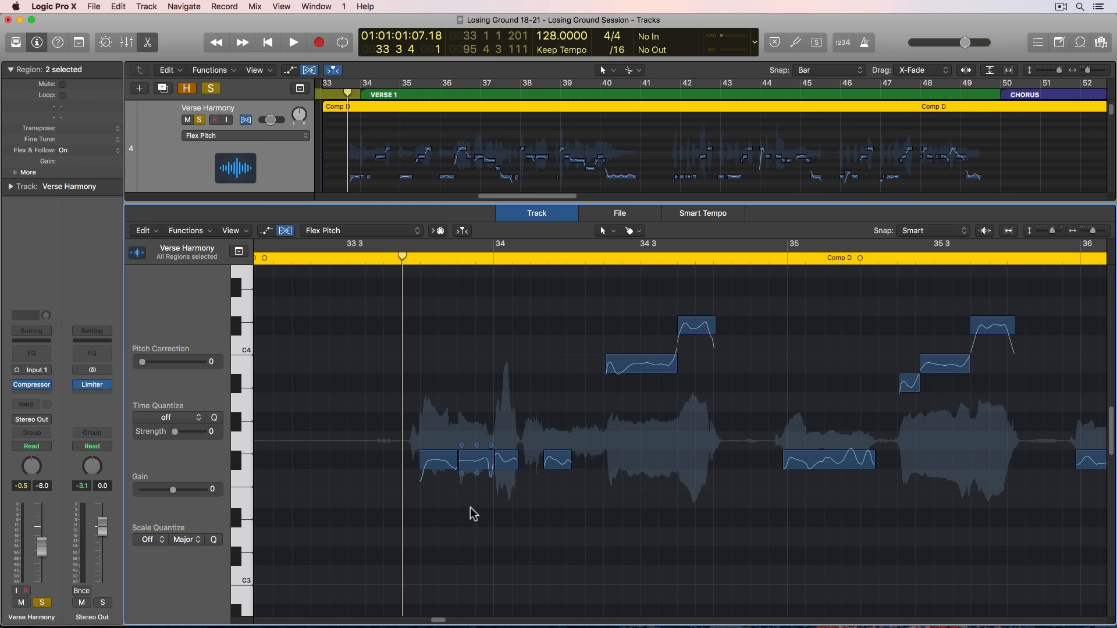
{"action": "key", "text": "space"}
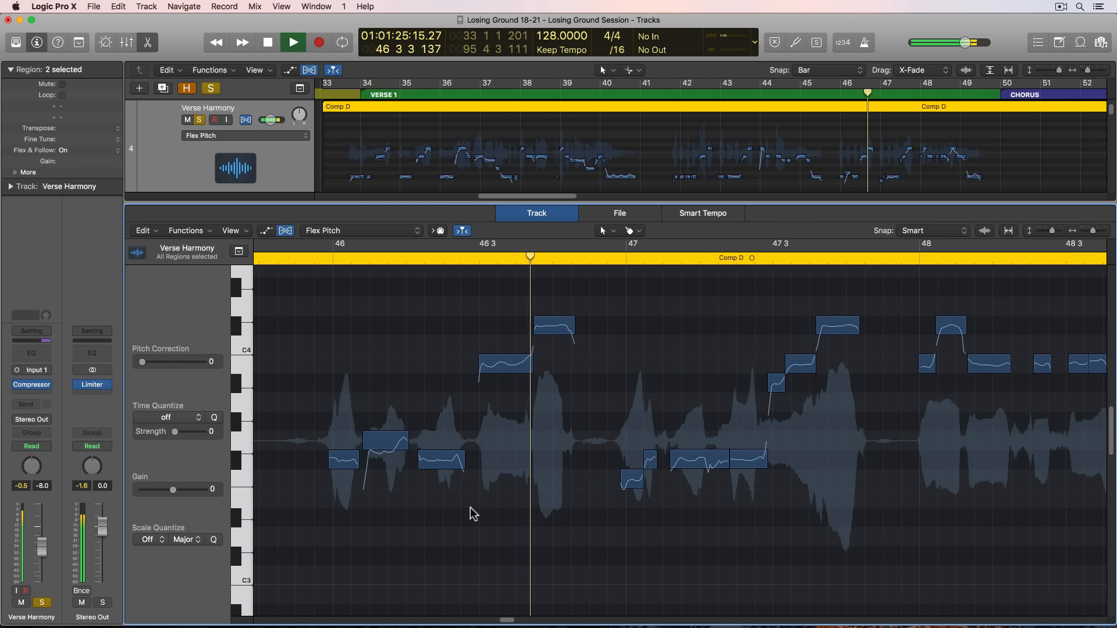
{"action": "key", "text": "space"}
Reduce the vibrato of the second note after bar 46 and play back the rest of verse 1 to about 49 2
{"action": "mouse_move", "coordinate": [388, 445]}
{"action": "left_click_drag", "start_coordinate": [386, 454], "coordinate": [385, 482]}
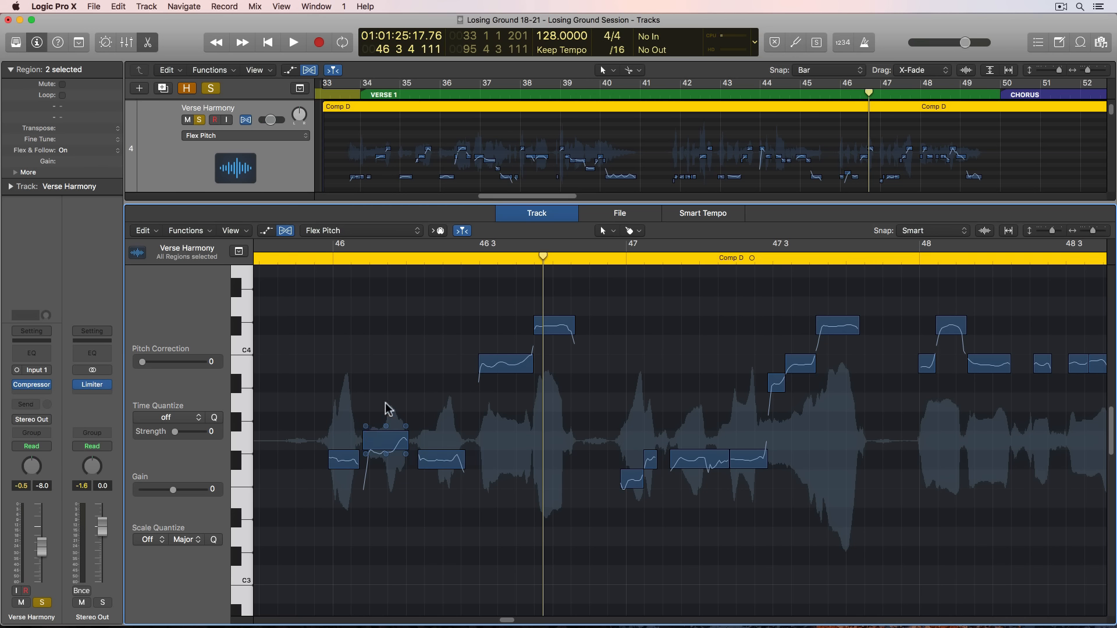
{"action": "left_click", "coordinate": [466, 260]}
{"action": "key", "text": "space"}
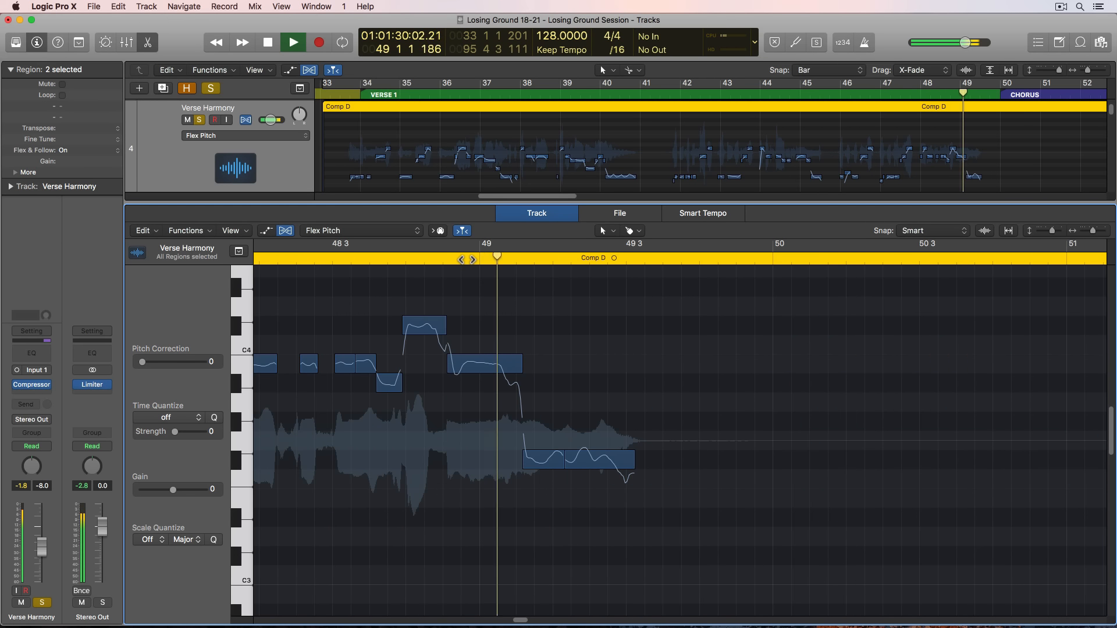
{"action": "key", "text": "space"}
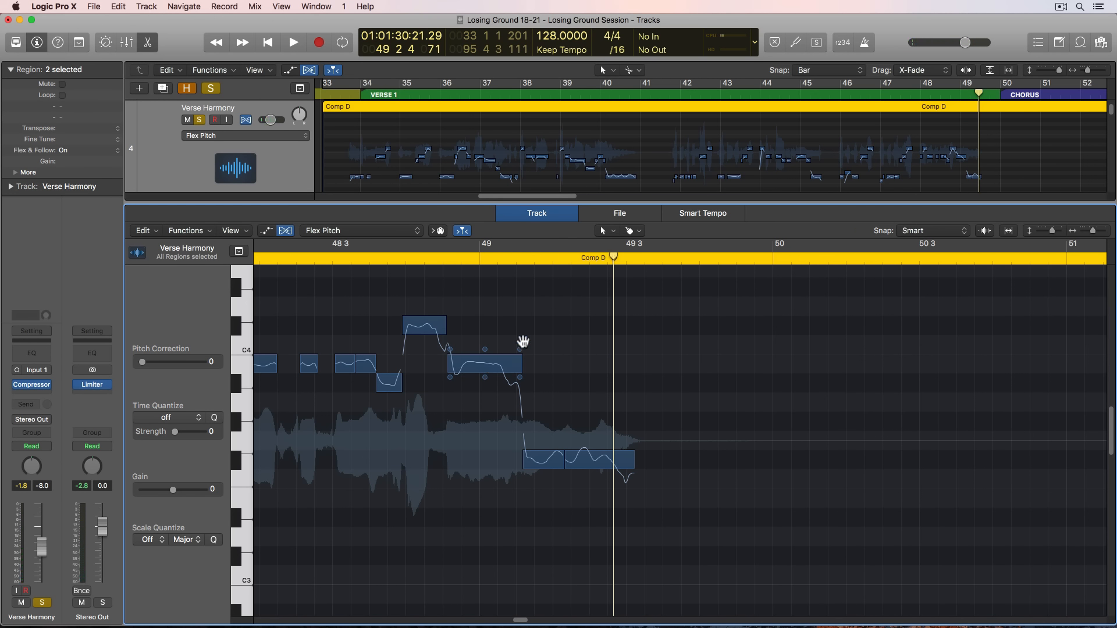
Assign the Scissors Tool as the secondary tool and split the tail off the sustained B3 note just after bar 49
{"action": "left_click", "coordinate": [632, 231]}
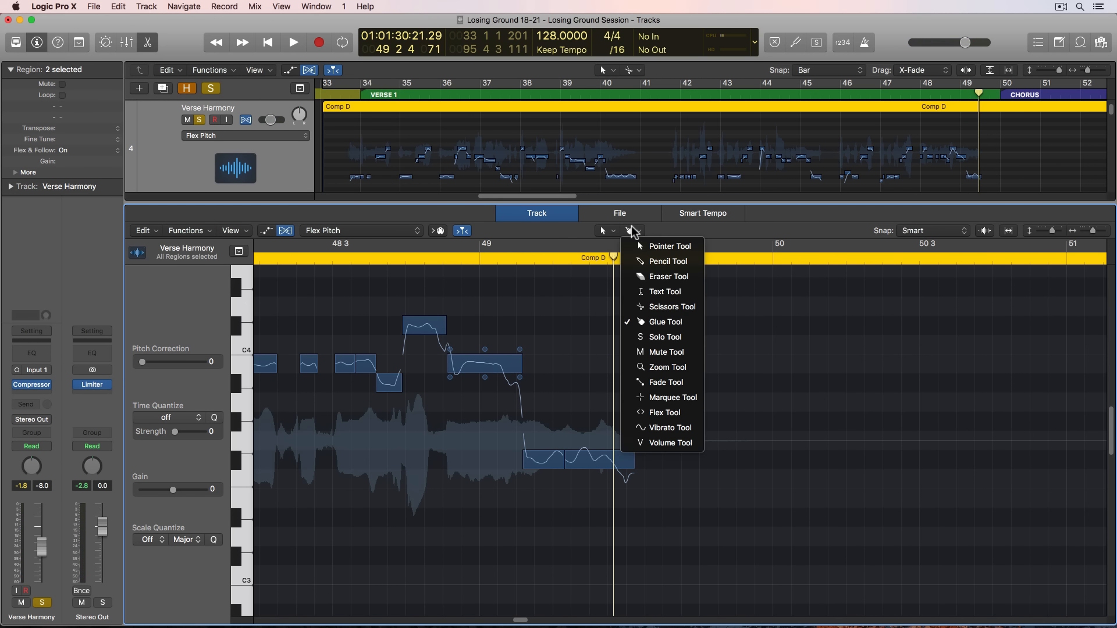
{"action": "left_click", "coordinate": [667, 307]}
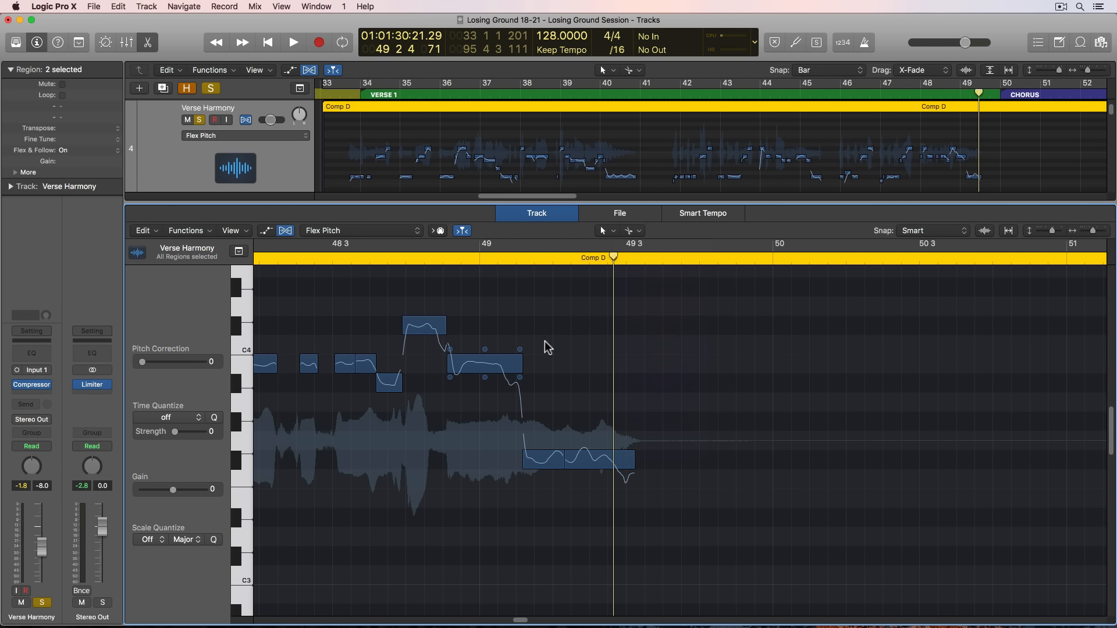
{"action": "left_click", "coordinate": [504, 372], "text": "super"}
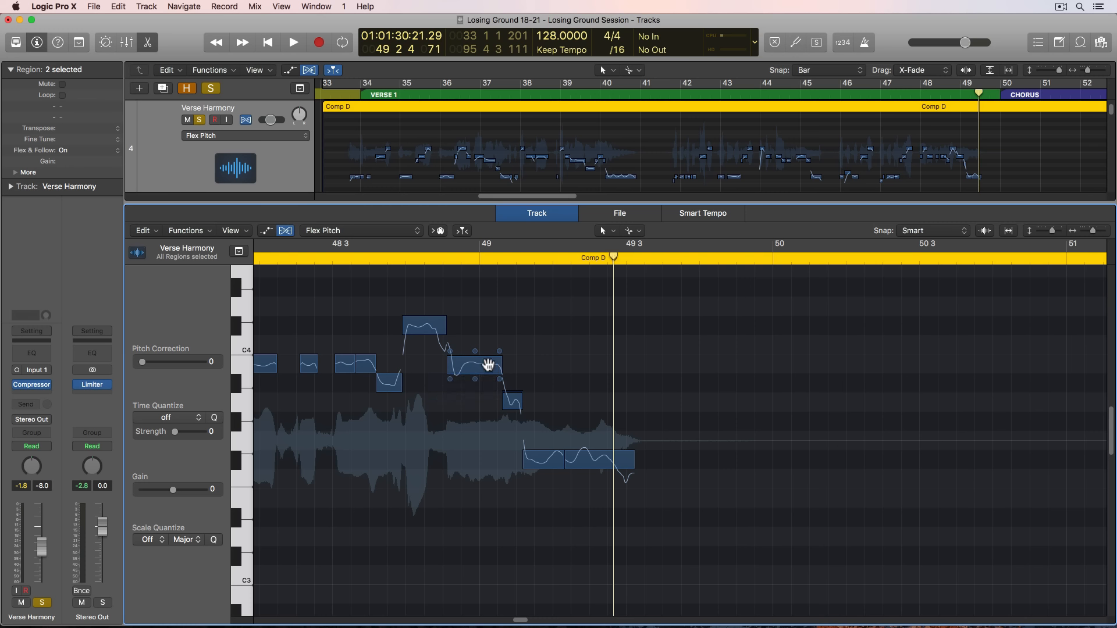
Raise the split-off tail note to B♭3 and align the remaining sustained note to B3
{"action": "left_click", "coordinate": [483, 365]}
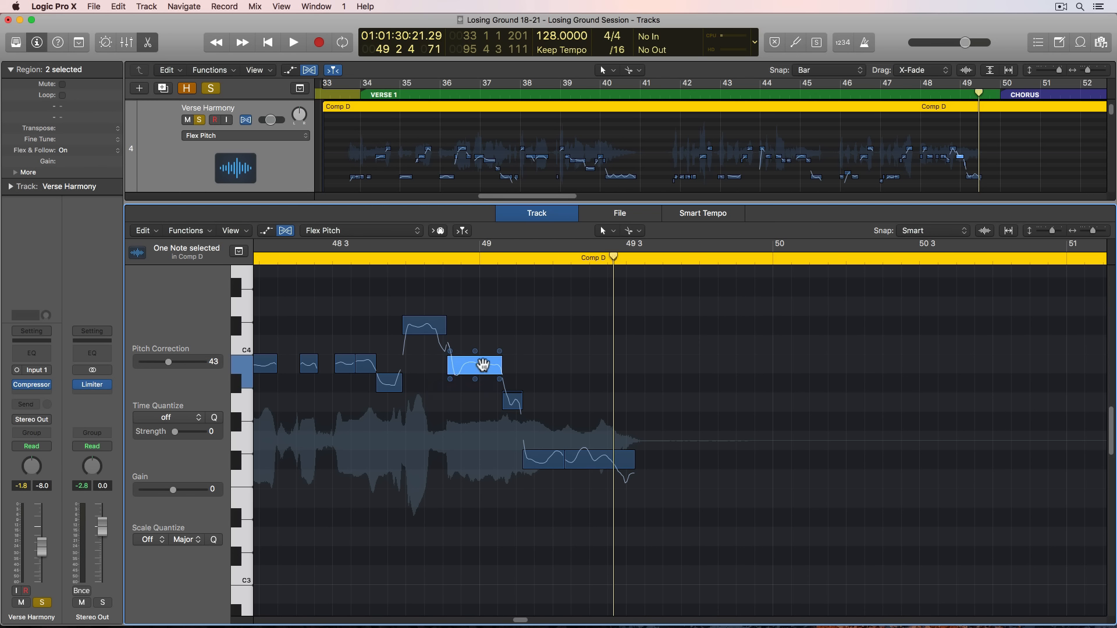
{"action": "left_click", "coordinate": [513, 400]}
{"action": "left_click_drag", "start_coordinate": [515, 402], "coordinate": [516, 387]}
{"action": "left_click", "coordinate": [492, 366]}
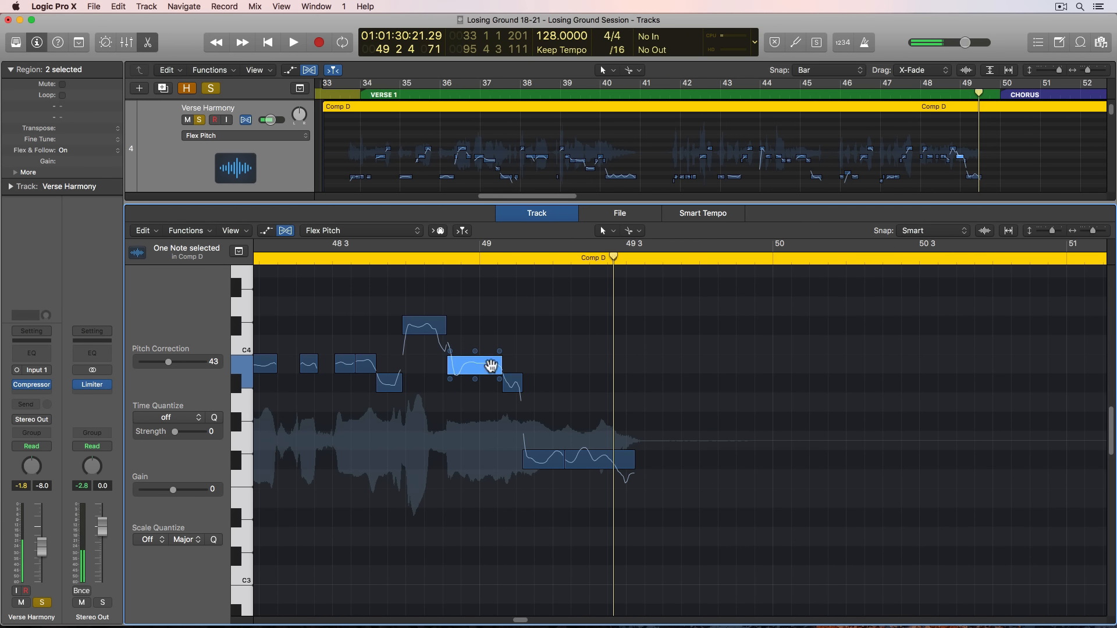
{"action": "left_click", "coordinate": [582, 366]}
Merge the last two notes of verse 1 with the Glue Tool and align the merged note to F♯3
{"action": "left_click", "coordinate": [581, 461]}
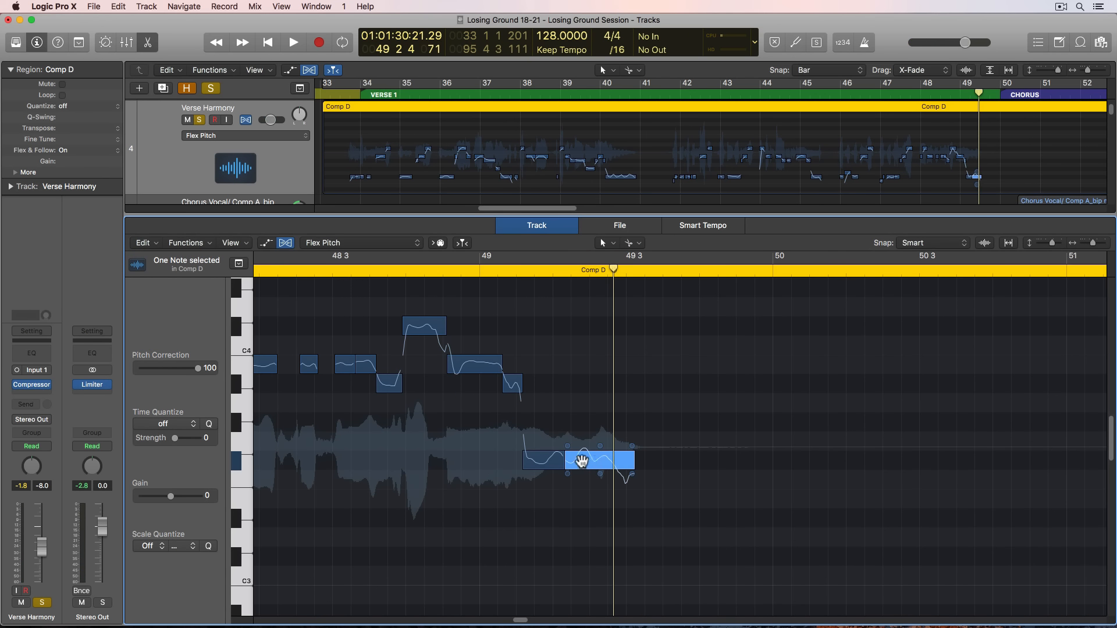
{"action": "left_click", "coordinate": [541, 462], "text": "shift"}
{"action": "left_click", "coordinate": [640, 243]}
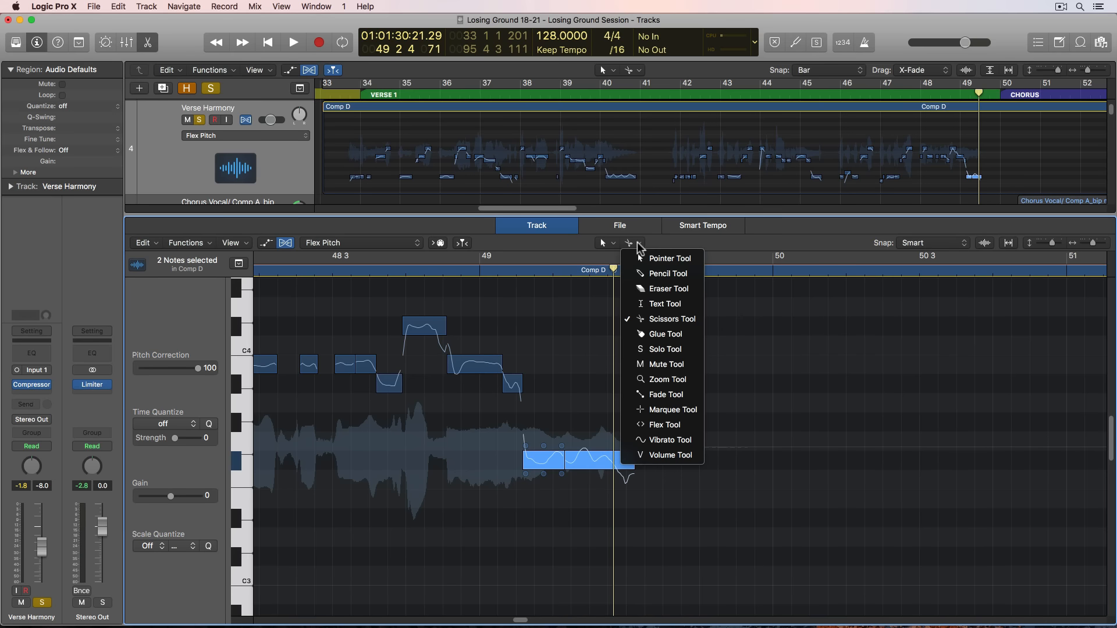
{"action": "left_click", "coordinate": [655, 327]}
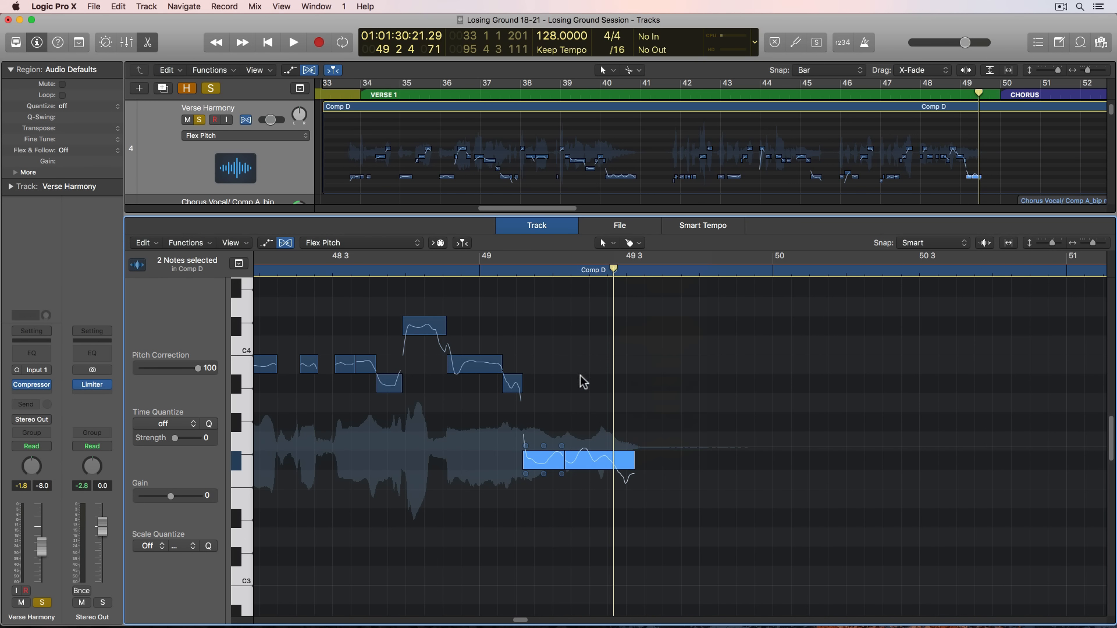
{"action": "left_click", "coordinate": [558, 462]}
{"action": "left_click", "coordinate": [567, 401]}
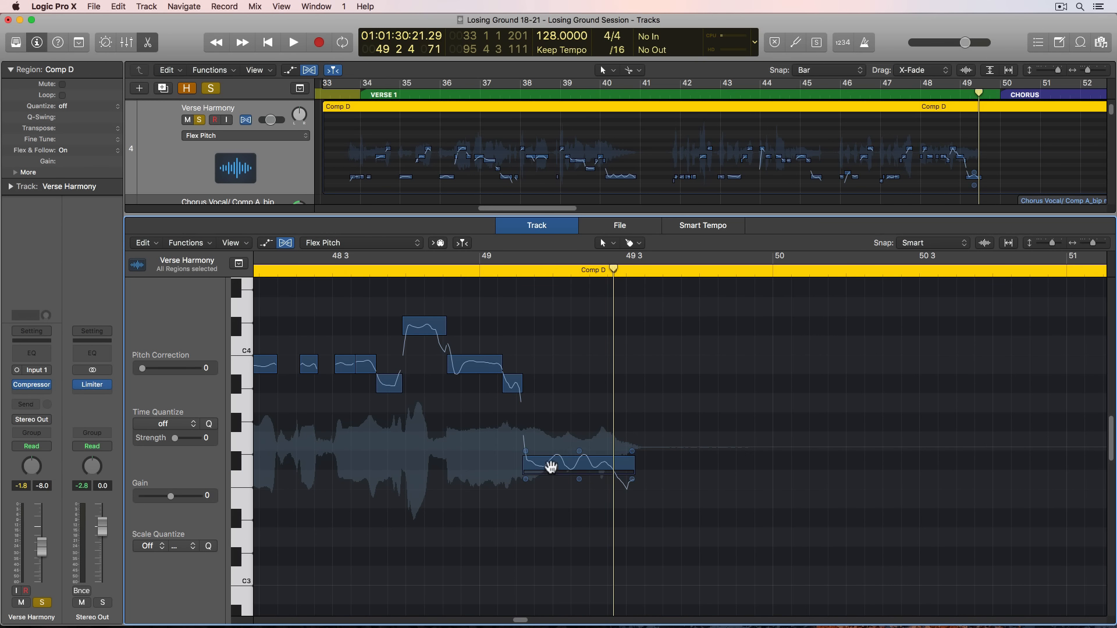
{"action": "left_click_drag", "start_coordinate": [551, 467], "coordinate": [554, 445]}
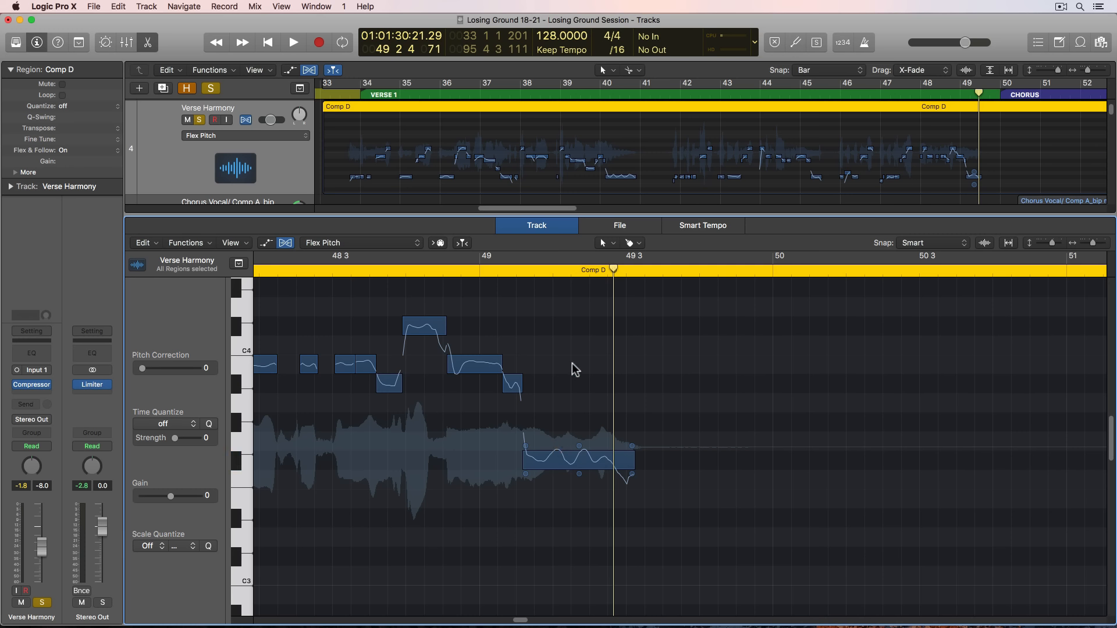
Play back verse 2 from 80 3 2 to about 89 3 and inspect the notes around bar 88
{"action": "left_click", "coordinate": [406, 274]}
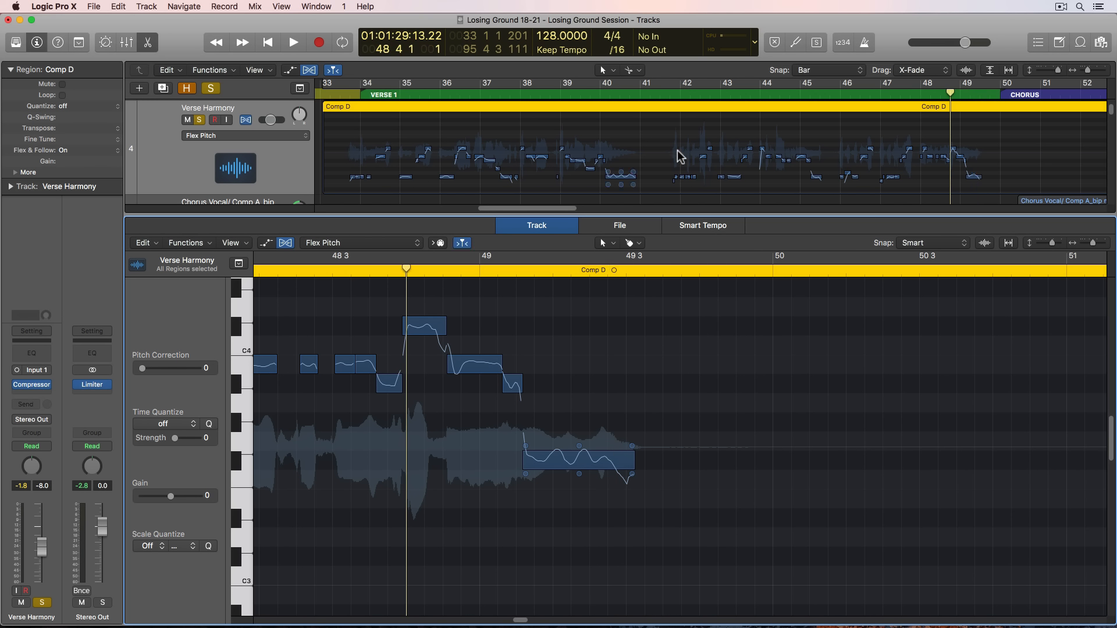
{"action": "left_click", "coordinate": [772, 113]}
{"action": "left_click", "coordinate": [702, 325]}
{"action": "key", "text": "space"}
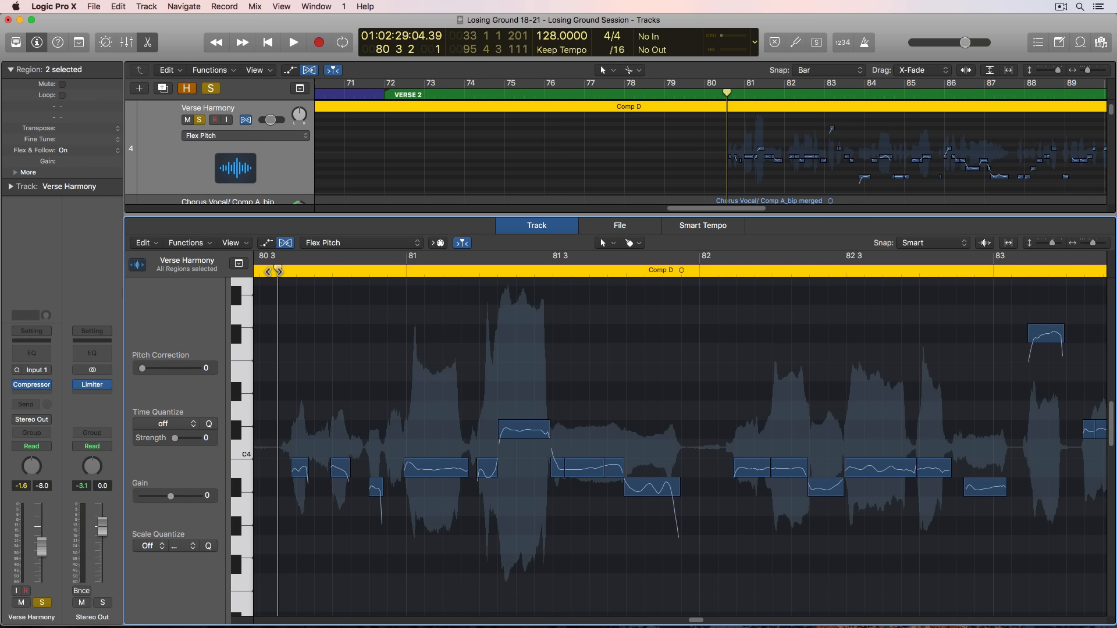
{"action": "key", "text": "space"}
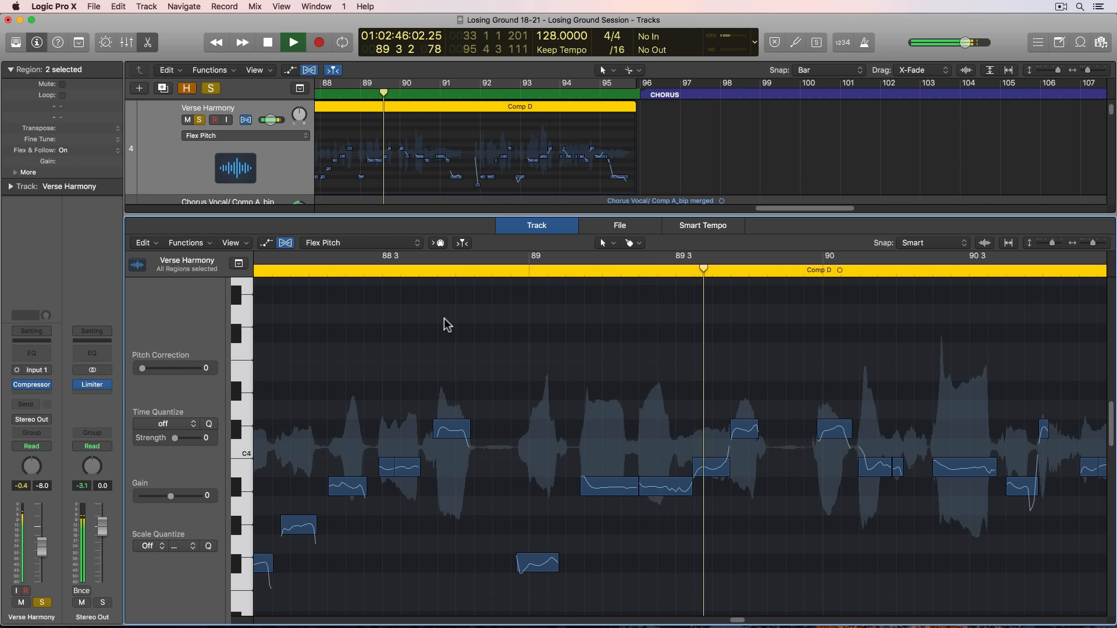
{"action": "key", "text": "space"}
{"action": "scroll", "coordinate": [434, 328], "scroll_direction": "left", "scroll_amount": 4}
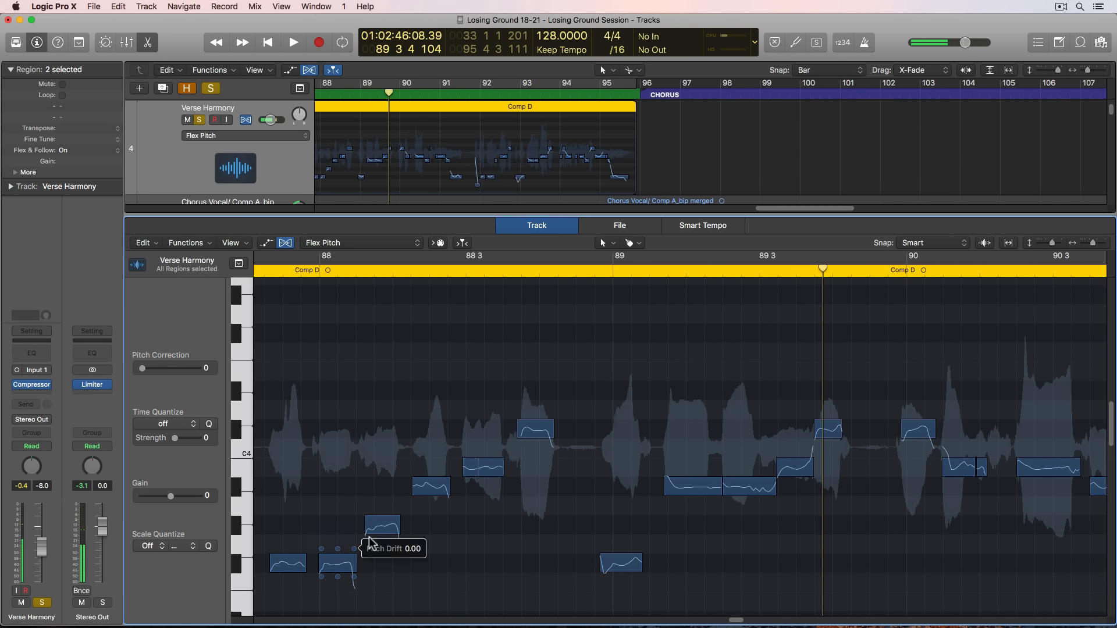
{"action": "left_click", "coordinate": [428, 486]}
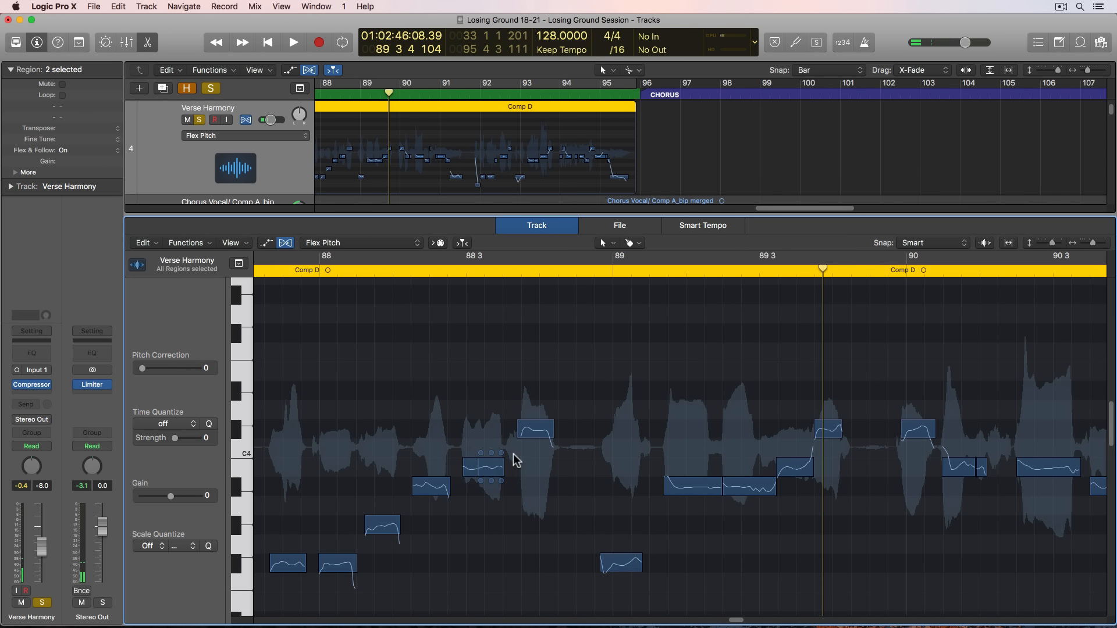
Play back the verse 2 harmony from bar 88 4 3 to the end of the verse
{"action": "scroll", "coordinate": [408, 492], "scroll_direction": "left", "scroll_amount": 2}
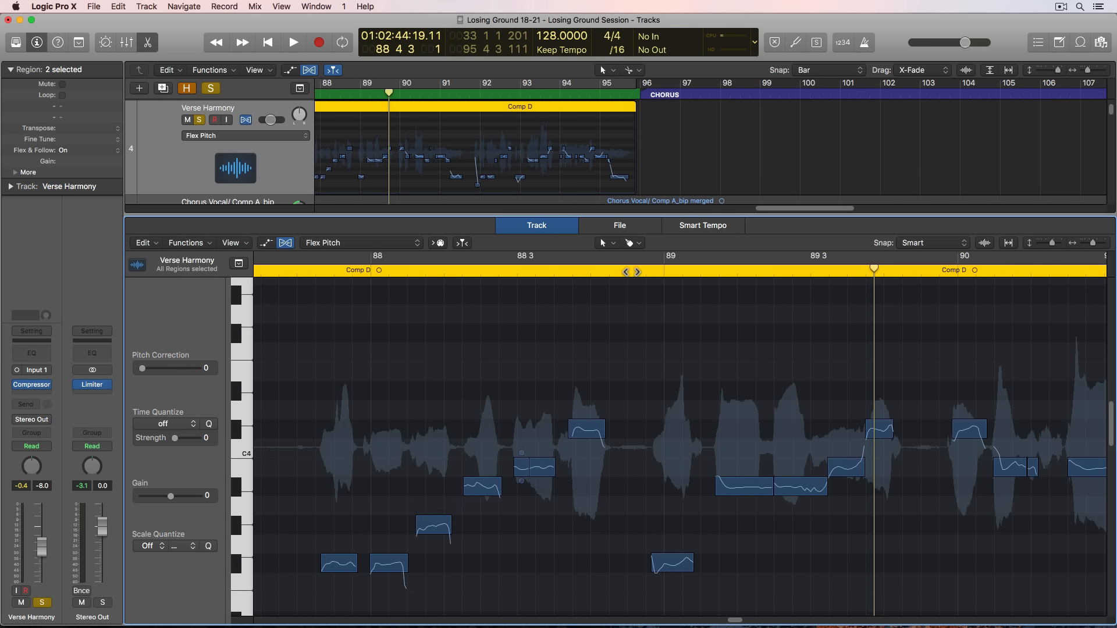
{"action": "key", "text": "space"}
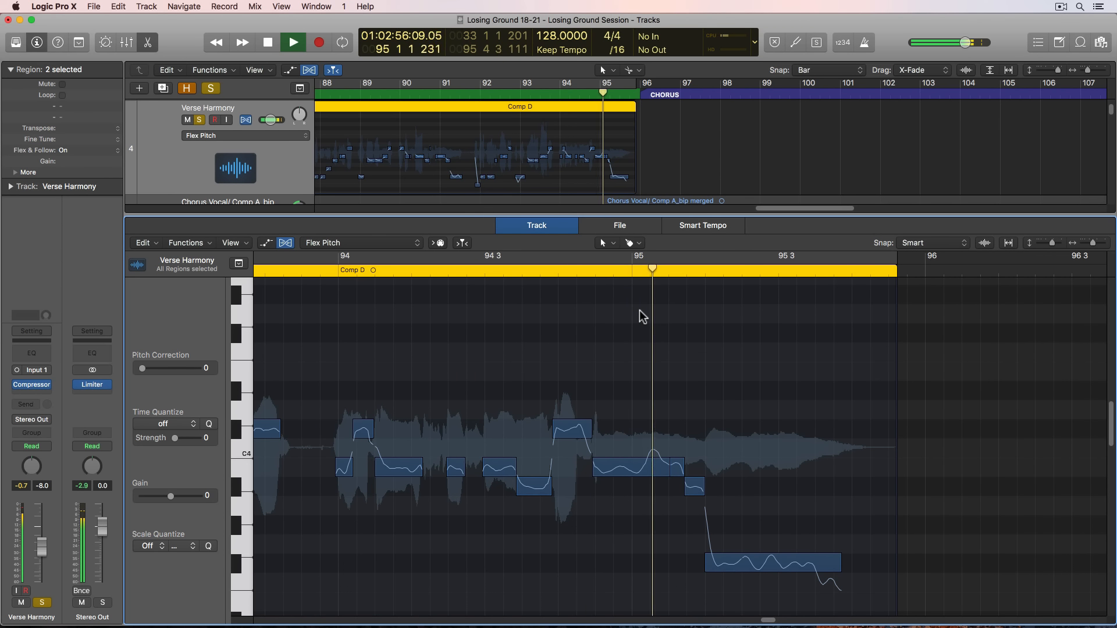
{"action": "key", "text": "space"}
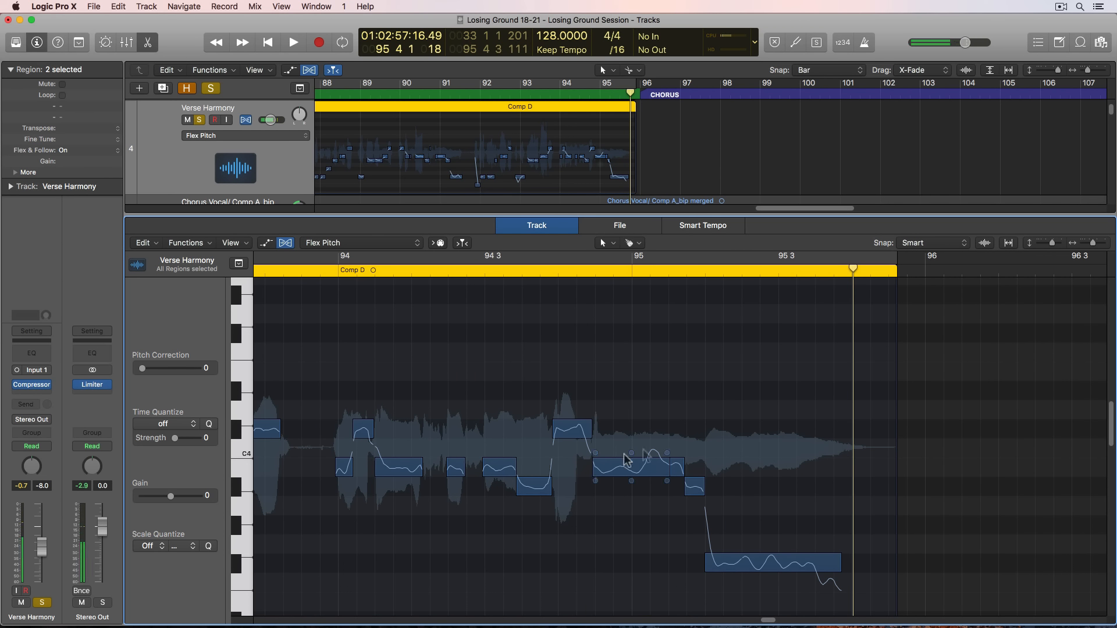
Split the sustained B3 note just after bar 95, raise the split-off part to C♯4, and play it back
{"action": "left_click", "coordinate": [650, 472]}
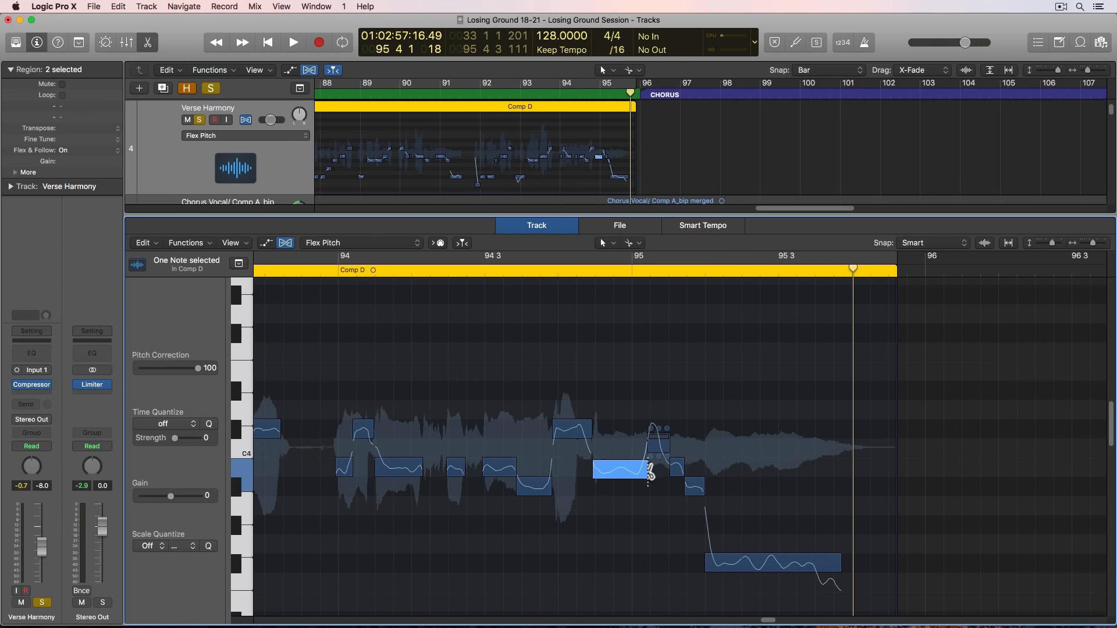
{"action": "left_click", "coordinate": [662, 442]}
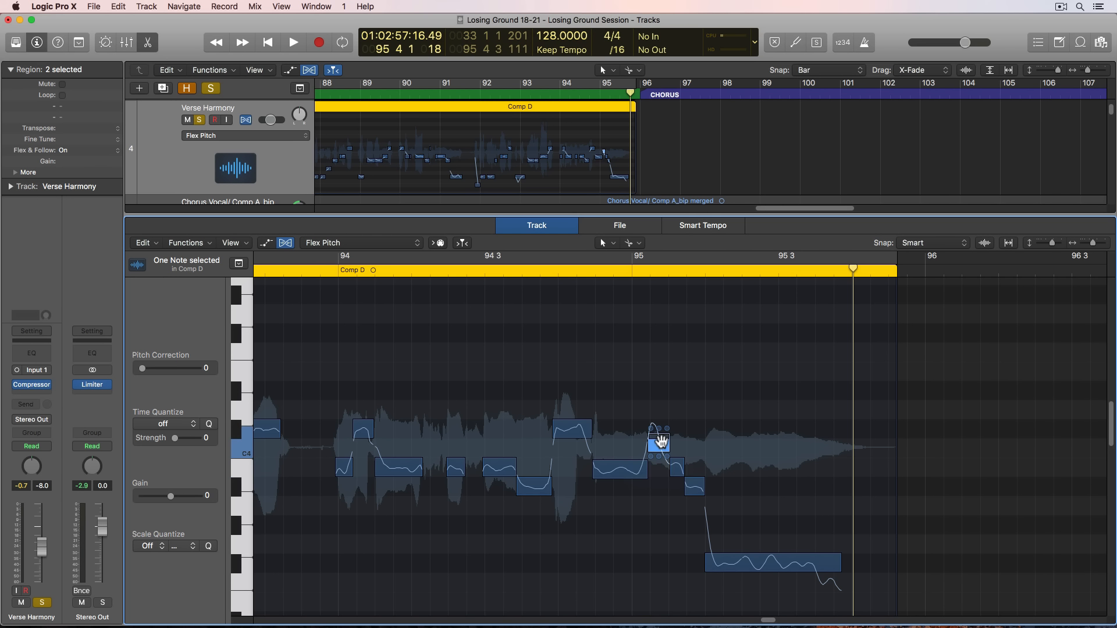
{"action": "left_click_drag", "start_coordinate": [659, 435], "coordinate": [650, 405]}
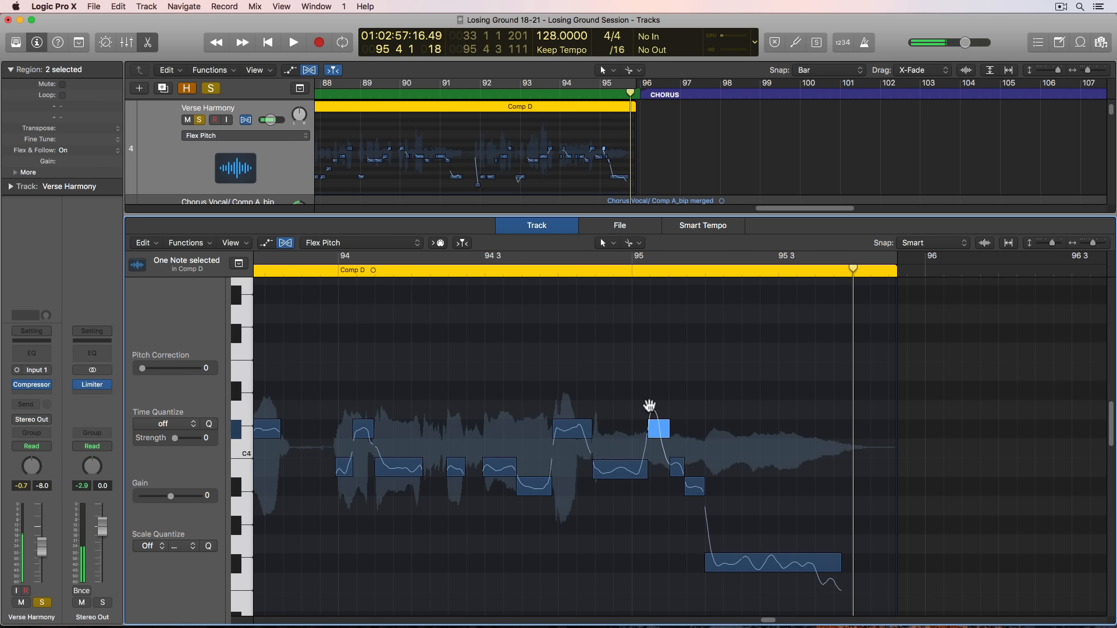
{"action": "left_click", "coordinate": [595, 270]}
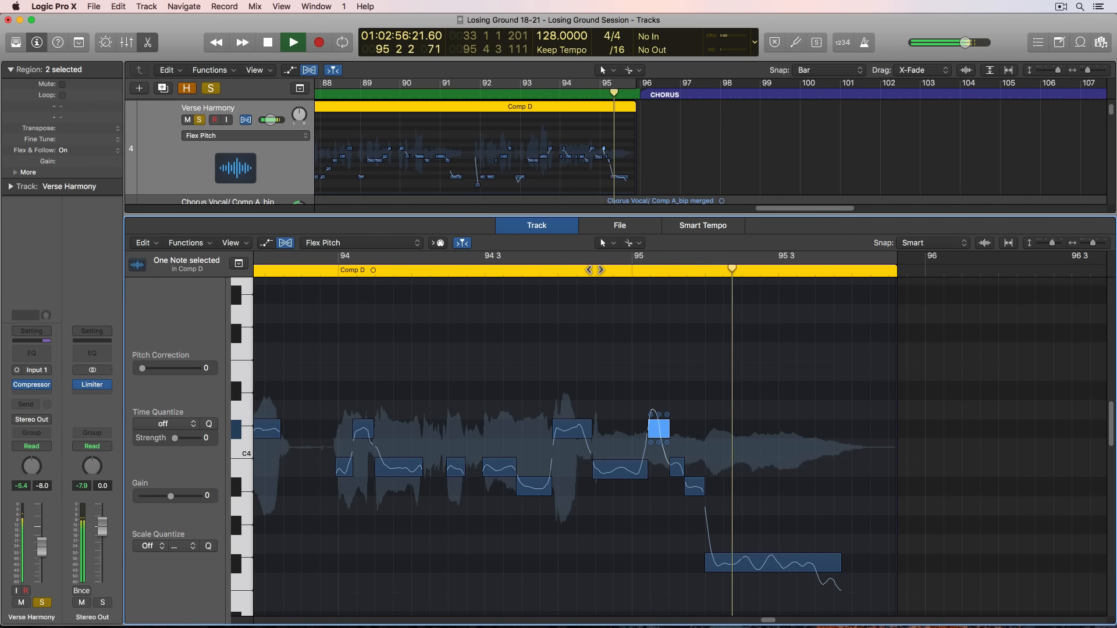
{"action": "key", "text": "space"}
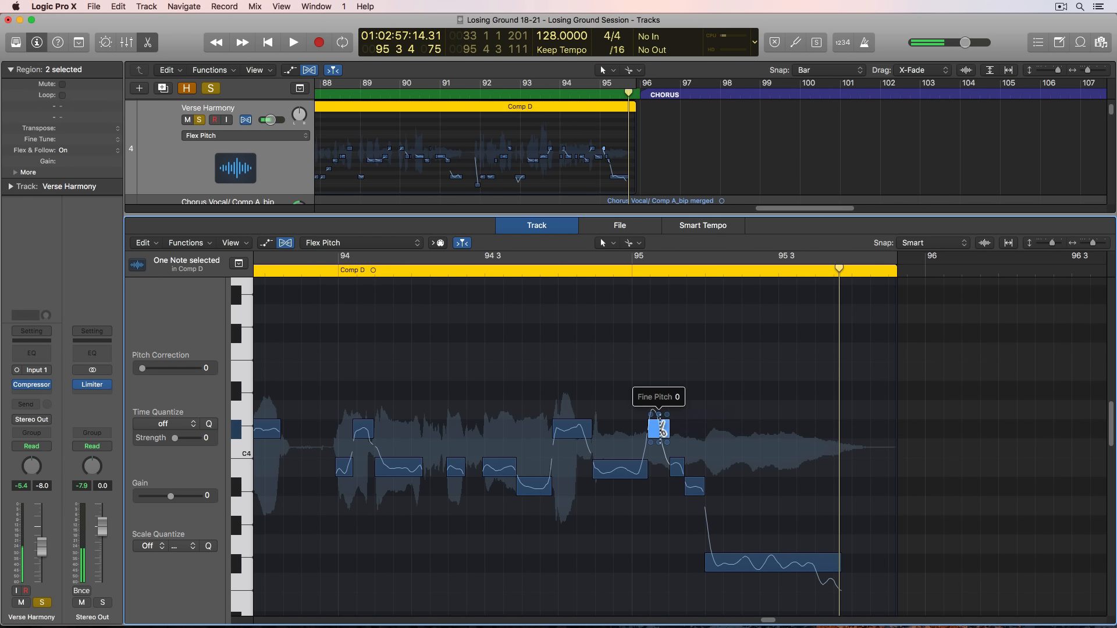
Split the raised note after bar 95 in half, glue its second half to the following note, and align the merged note to B3
{"action": "left_click", "coordinate": [660, 428], "text": "super"}
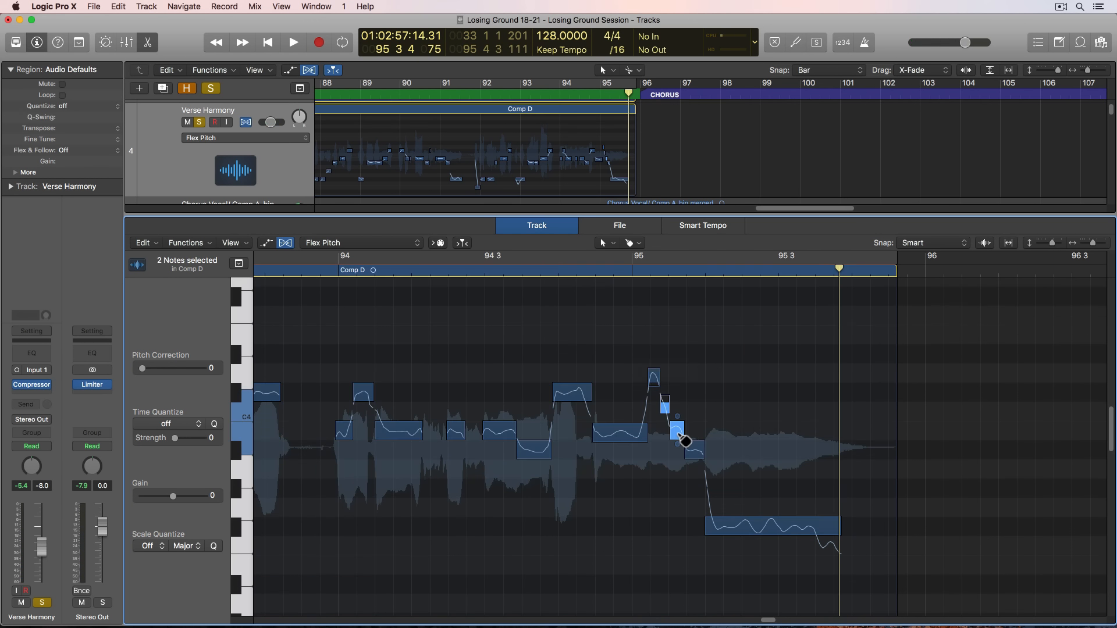
{"action": "left_click", "coordinate": [680, 434], "text": "super"}
{"action": "left_click", "coordinate": [702, 394]}
{"action": "left_click_drag", "start_coordinate": [672, 418], "coordinate": [673, 434]}
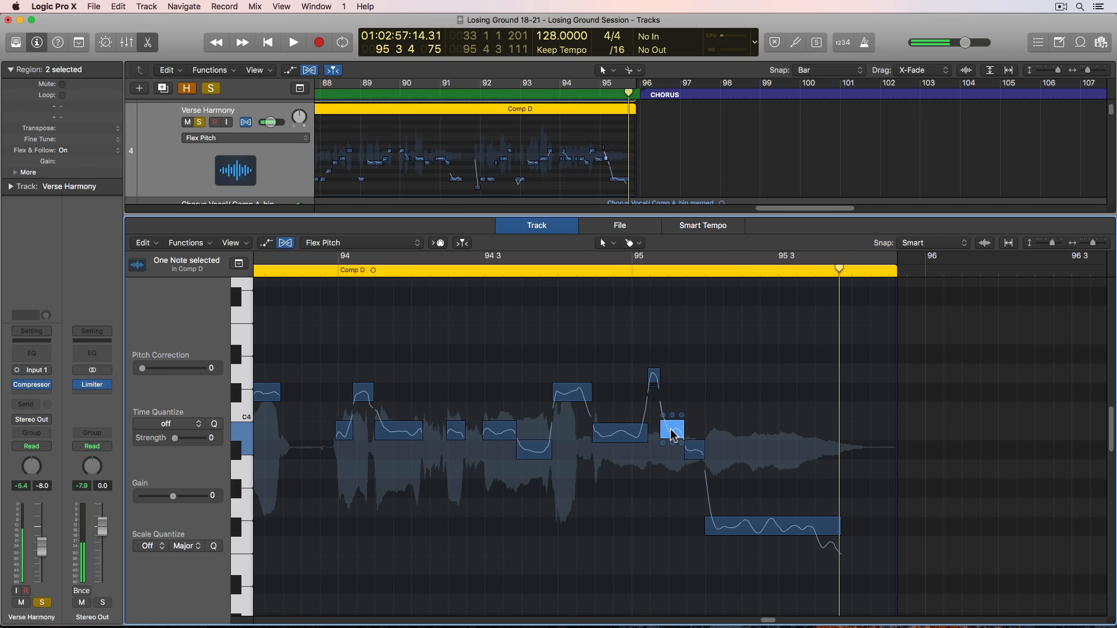
Lower the remaining short note just after bar 95 to C♯4 and play back the end of the phrase
{"action": "left_click_drag", "start_coordinate": [653, 377], "coordinate": [654, 396]}
{"action": "left_click", "coordinate": [657, 370]}
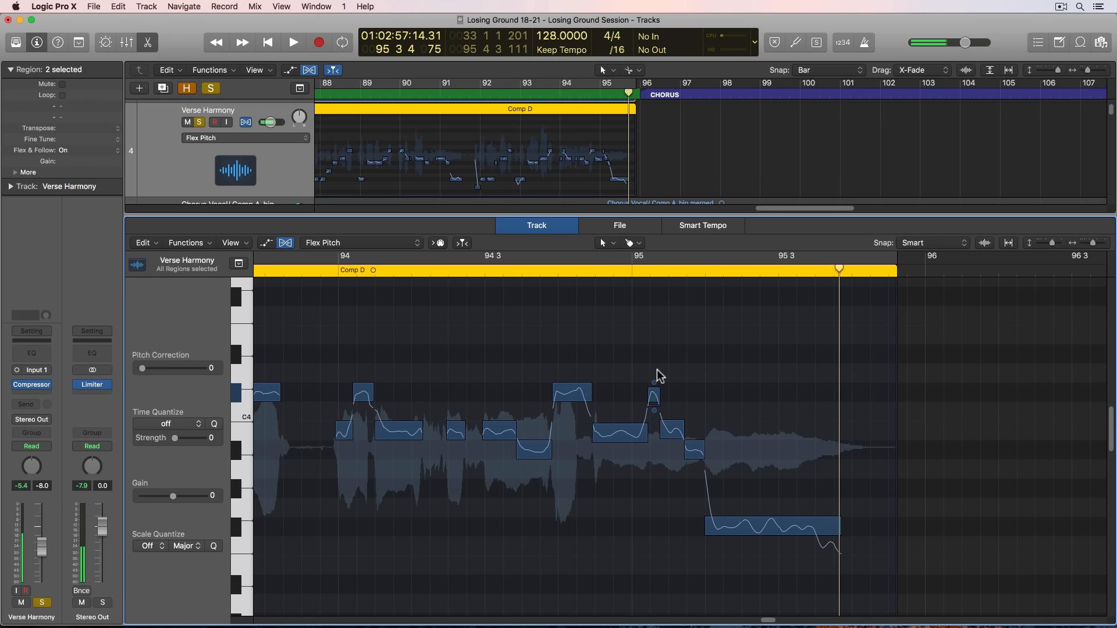
{"action": "double_click", "coordinate": [540, 273]}
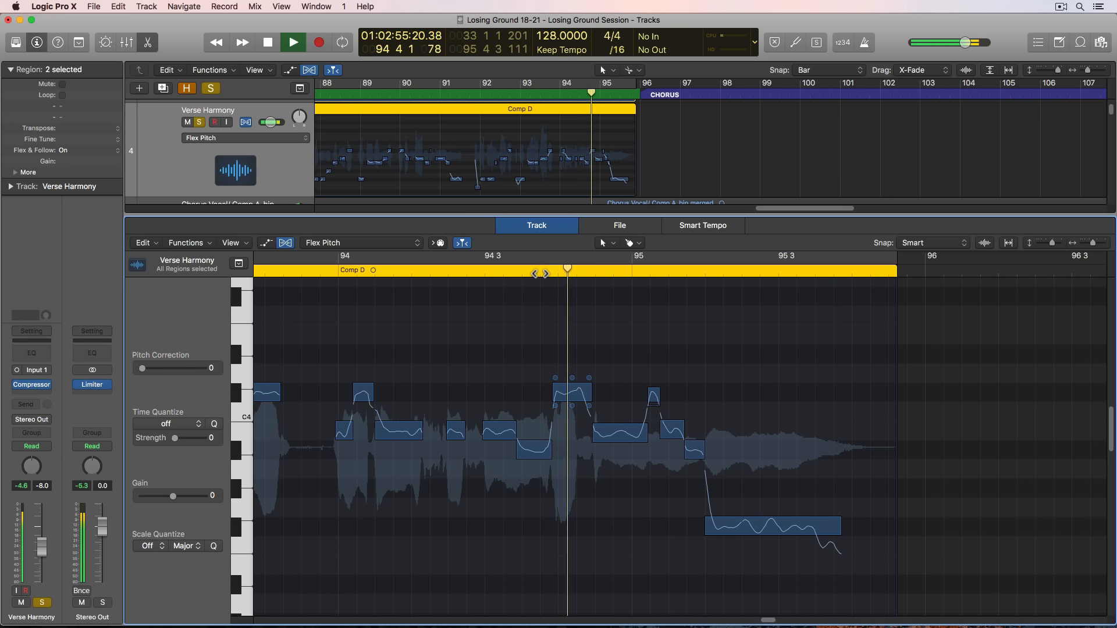
{"action": "key", "text": "space"}
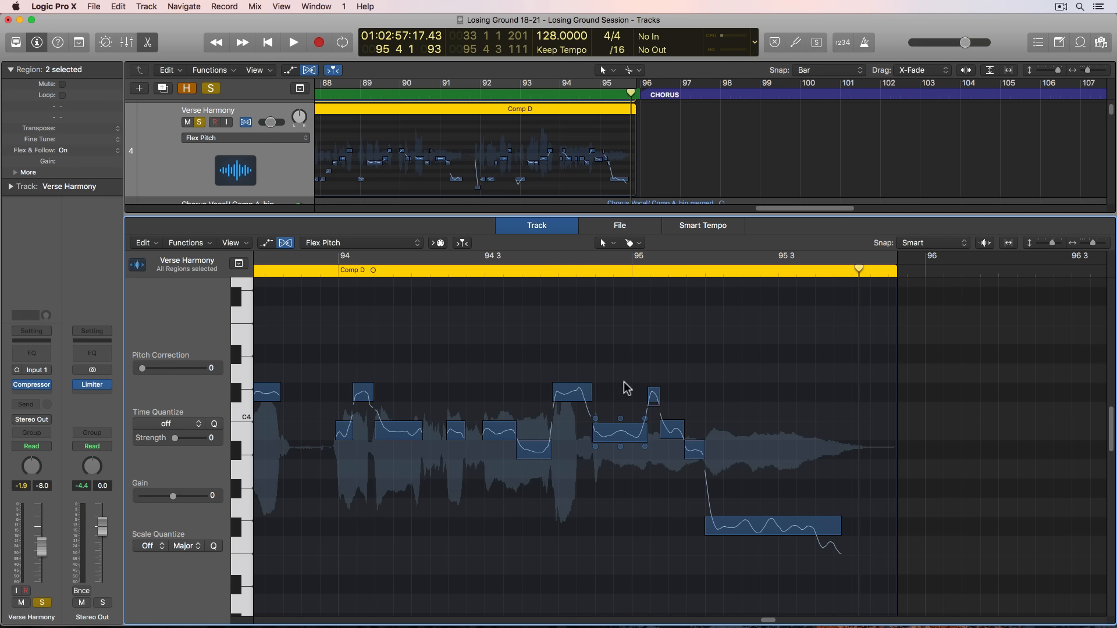
Set the vibrato of the C♯4 and B3 notes just after bar 95 to 62%
{"action": "left_click_drag", "start_coordinate": [624, 382], "coordinate": [671, 423]}
{"action": "left_click_drag", "start_coordinate": [672, 444], "coordinate": [672, 456]}
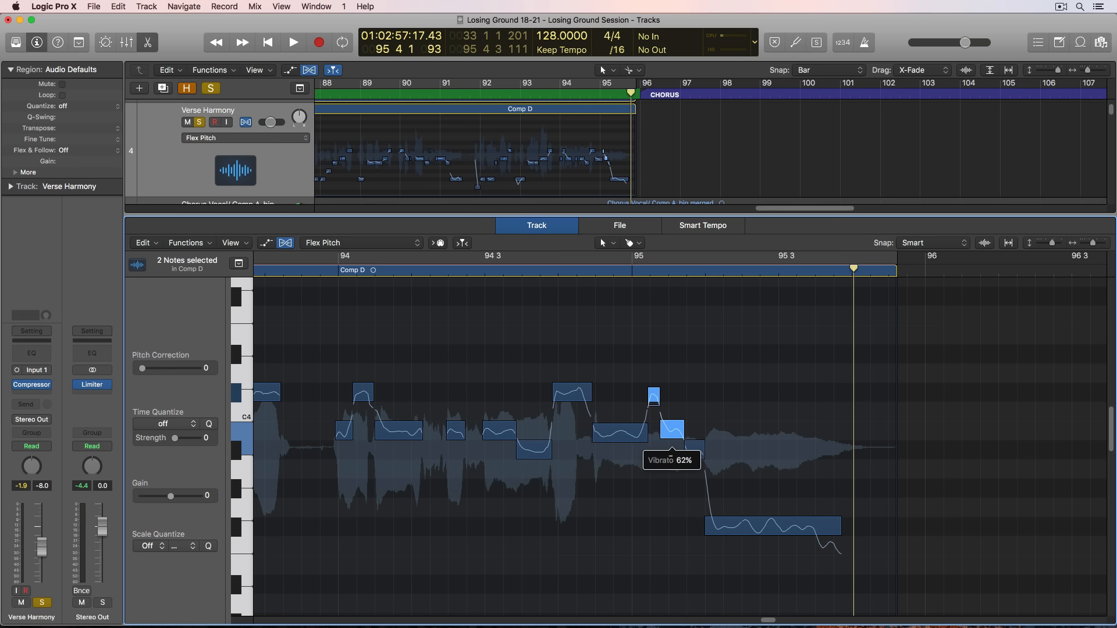
{"action": "left_click", "coordinate": [691, 386]}
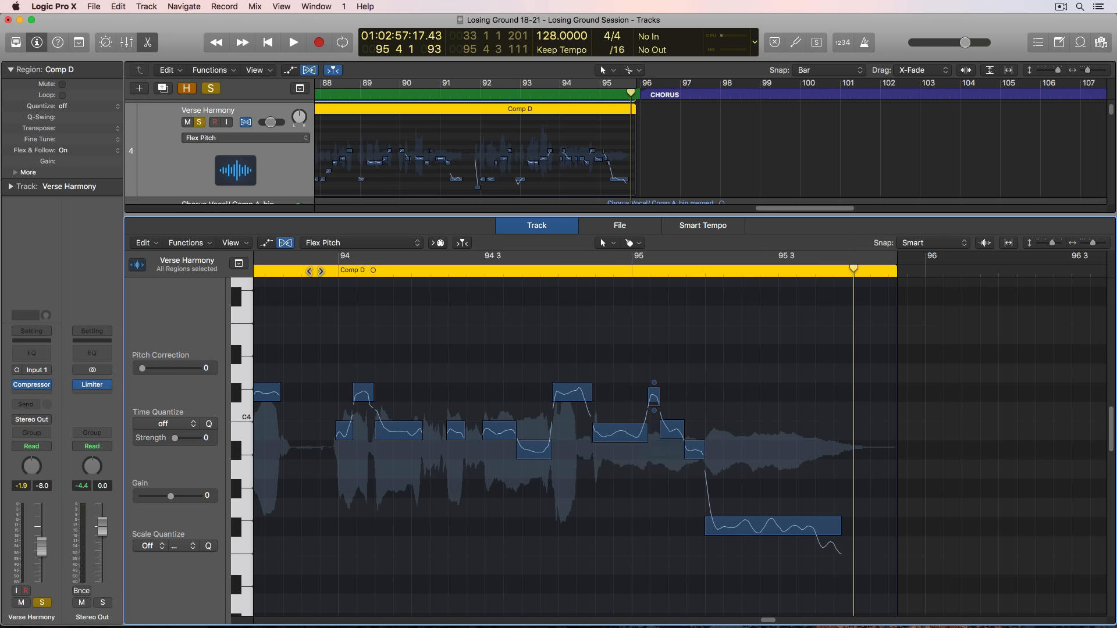
Take the Verse Vocal track out of solo and play back the soloed Verse Harmony from 93 4 4
{"action": "left_click", "coordinate": [325, 273]}
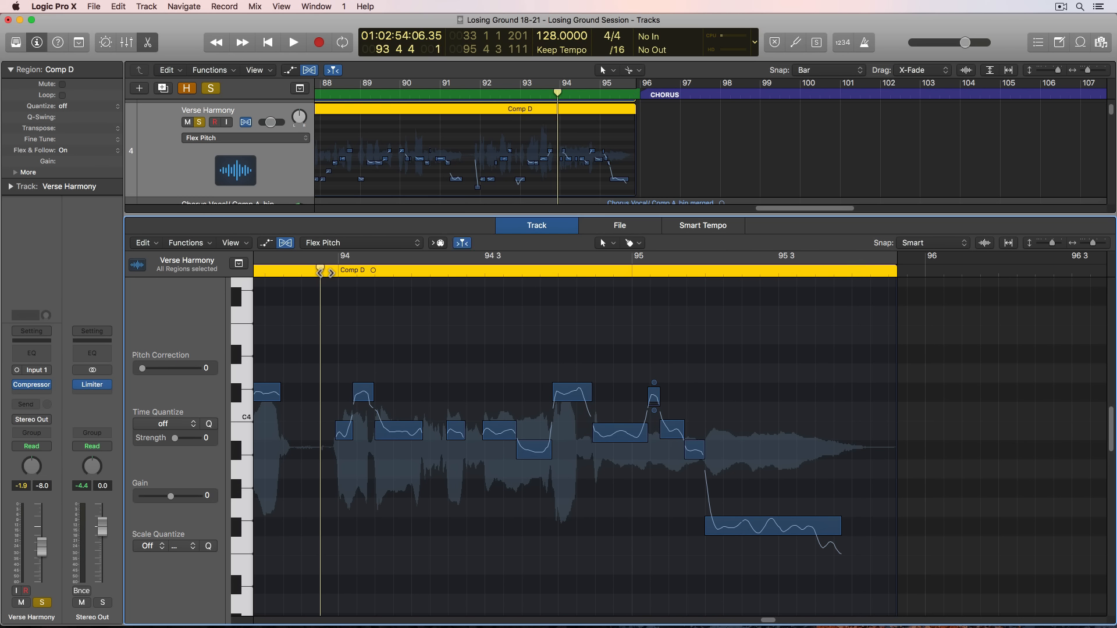
{"action": "mouse_move", "coordinate": [422, 448]}
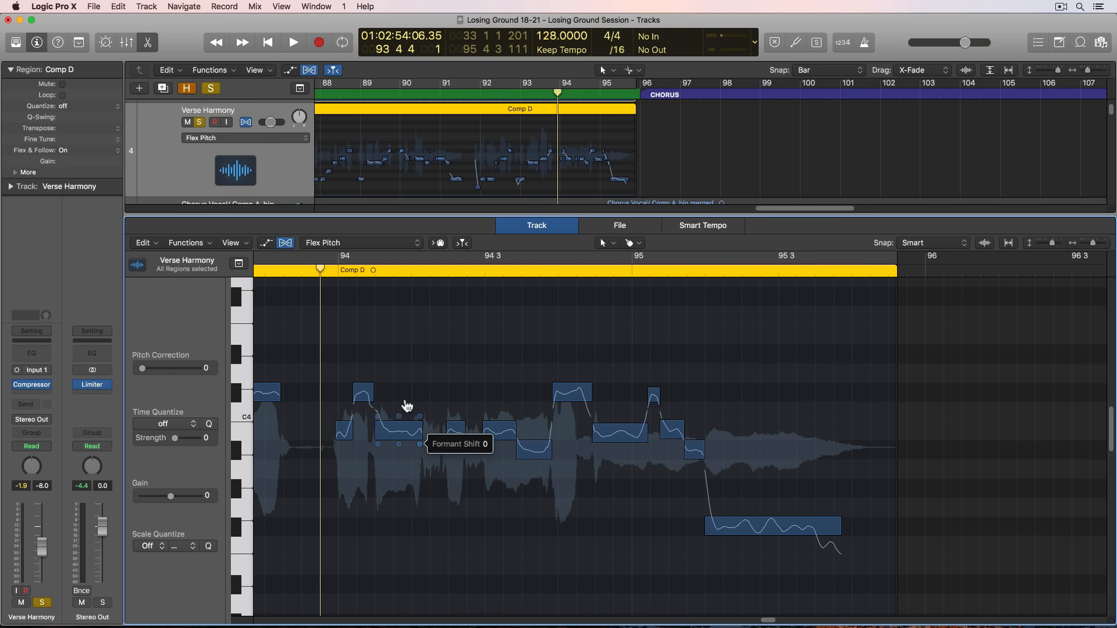
{"action": "scroll", "coordinate": [238, 132], "scroll_direction": "up", "scroll_amount": 3}
{"action": "scroll", "coordinate": [238, 133], "scroll_direction": "up", "scroll_amount": 1}
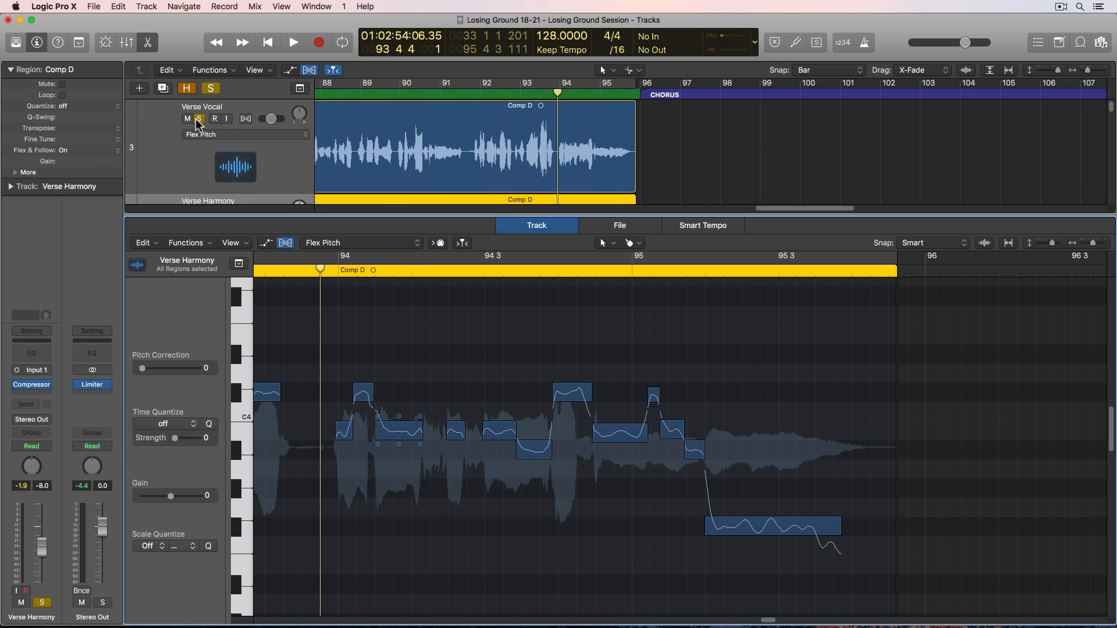
{"action": "left_click", "coordinate": [199, 119]}
{"action": "left_click", "coordinate": [410, 330]}
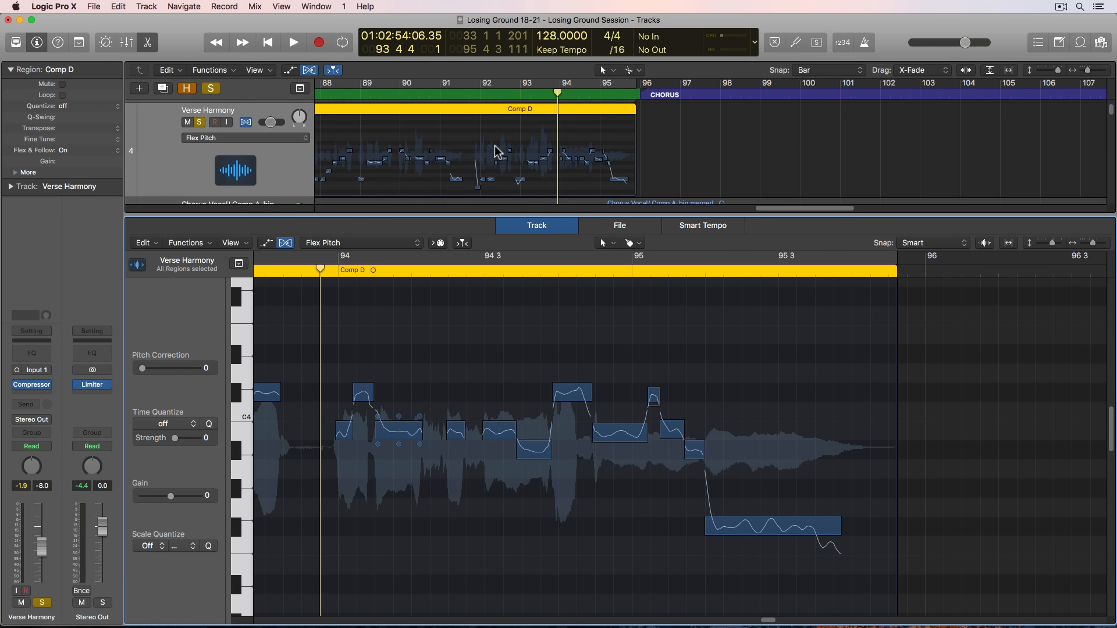
{"action": "key", "text": "space"}
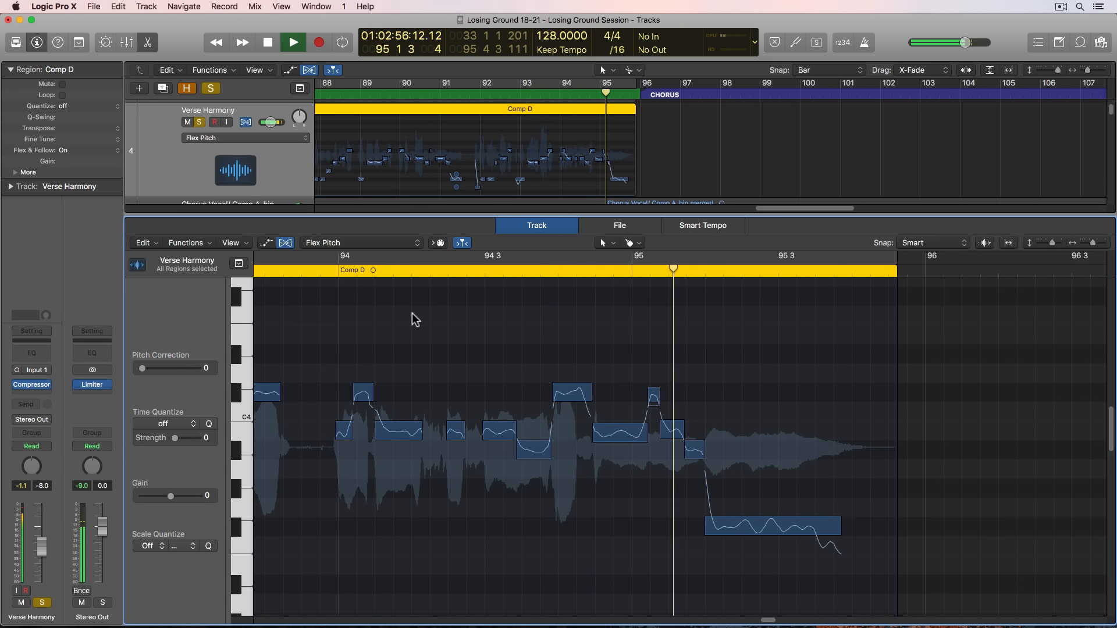
{"action": "key", "text": "space"}
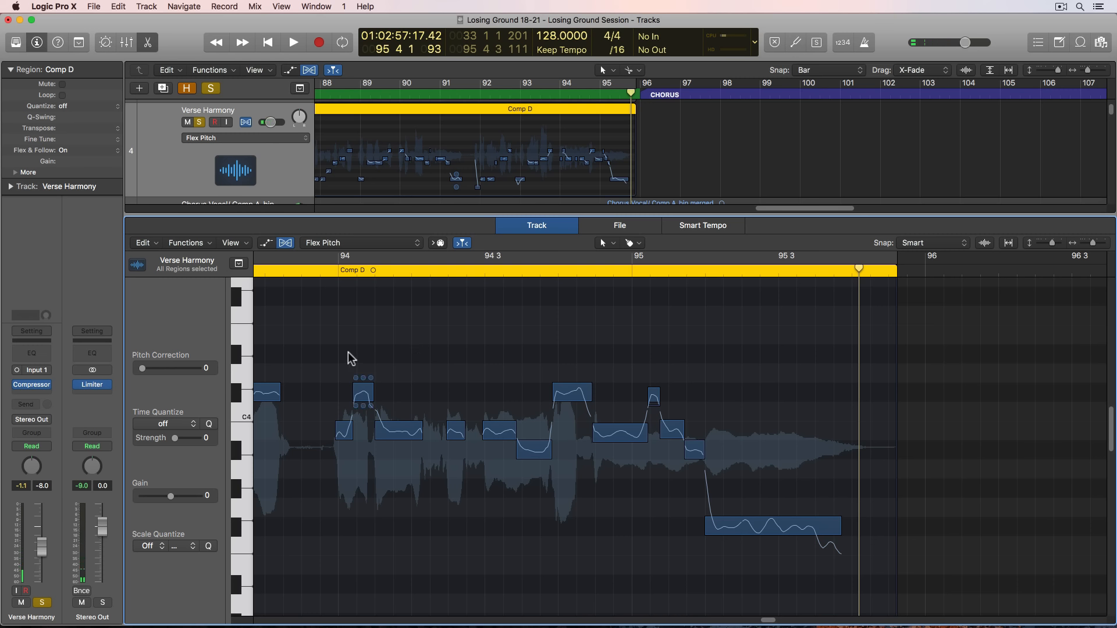
Select all Verse Harmony notes, set their Formant Shift to 160, and play back the phrase from 93 4 4
{"action": "left_click_drag", "start_coordinate": [324, 341], "coordinate": [416, 473]}
{"action": "left_click", "coordinate": [452, 468]}
{"action": "key", "text": "super+a"}
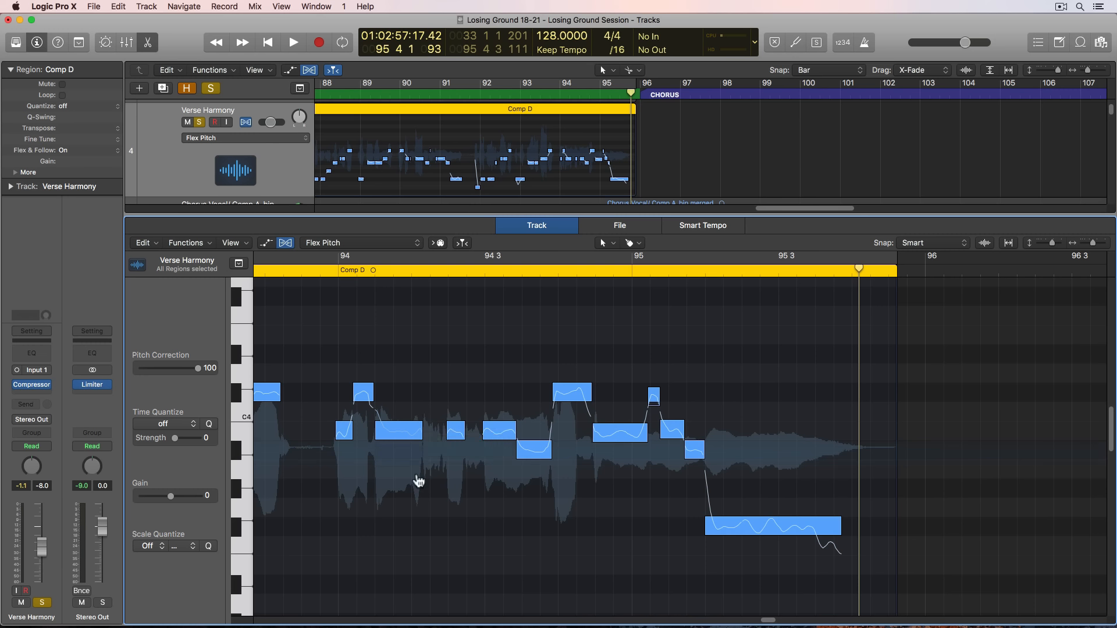
{"action": "mouse_move", "coordinate": [420, 449]}
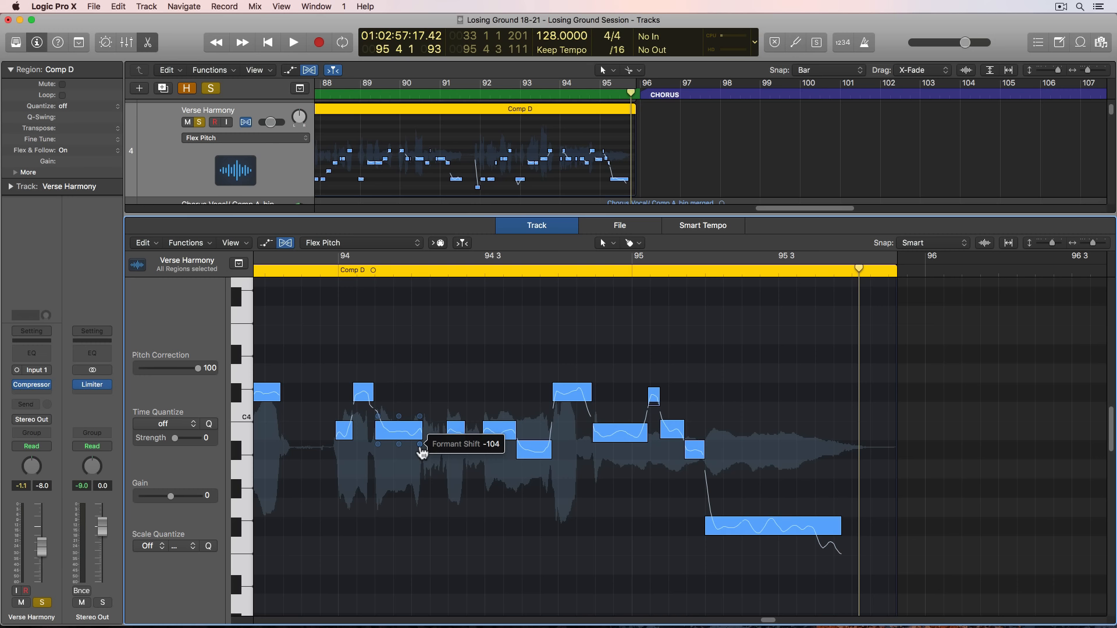
{"action": "left_click_drag", "start_coordinate": [421, 449], "coordinate": [420, 449]}
{"action": "mouse_move", "coordinate": [419, 494]}
{"action": "left_mouse_down"}
{"action": "mouse_move", "coordinate": [415, 517]}
{"action": "mouse_move", "coordinate": [433, 367]}
{"action": "left_mouse_up"}
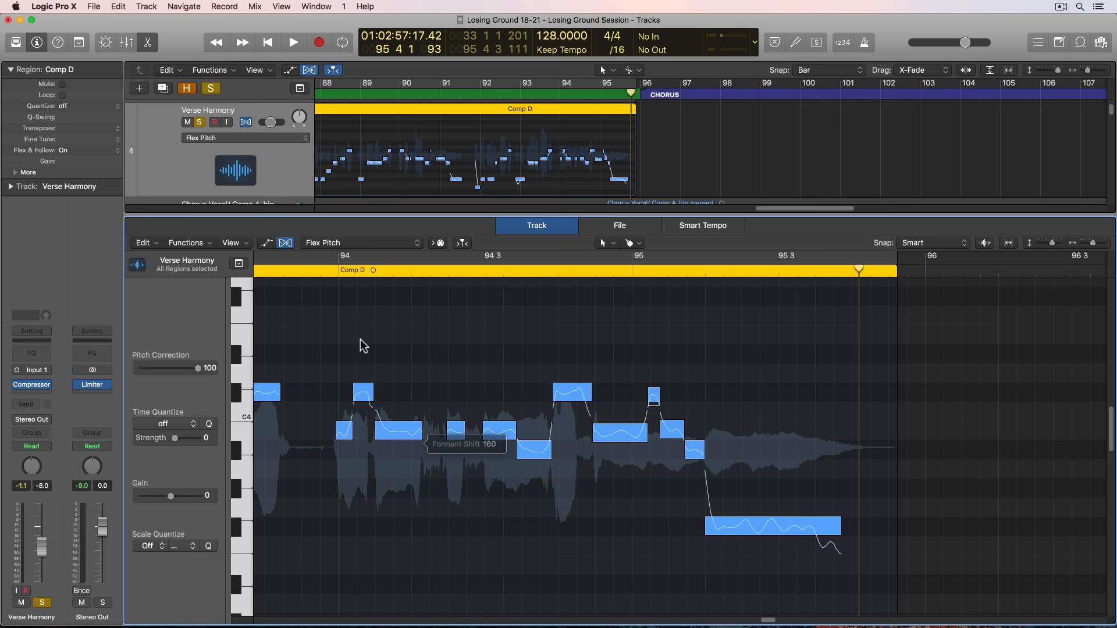
{"action": "left_click", "coordinate": [320, 272]}
{"action": "key", "text": "space"}
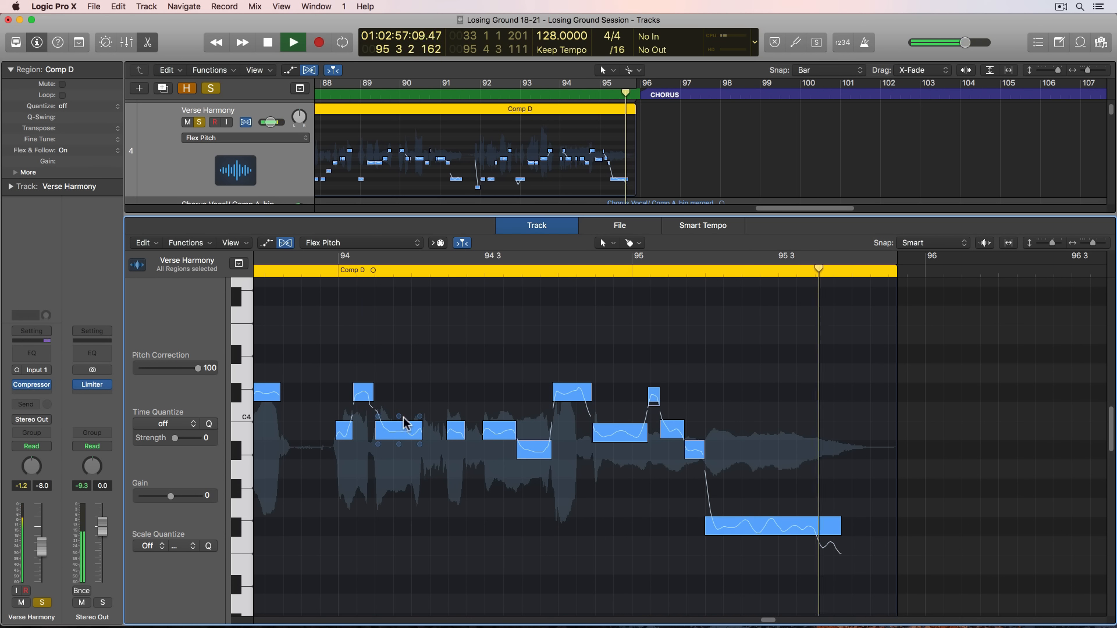
{"action": "key", "text": "space"}
Set the Formant Shift of all selected notes to -104 and play back the phrase from 93 4 4
{"action": "left_click_drag", "start_coordinate": [418, 445], "coordinate": [426, 524]}
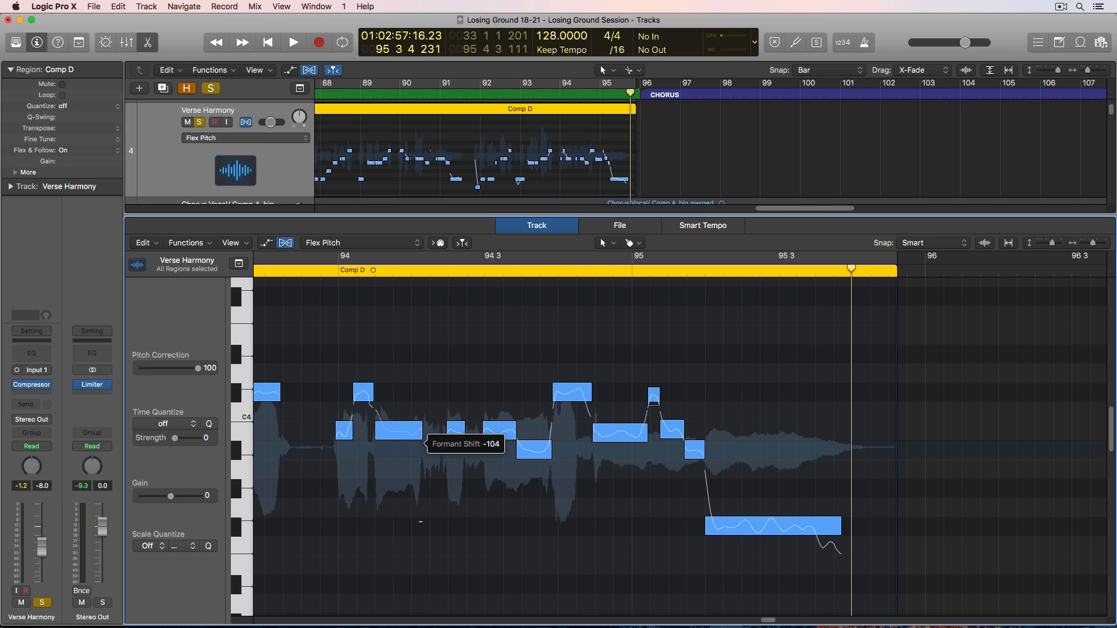
{"action": "left_click", "coordinate": [320, 271]}
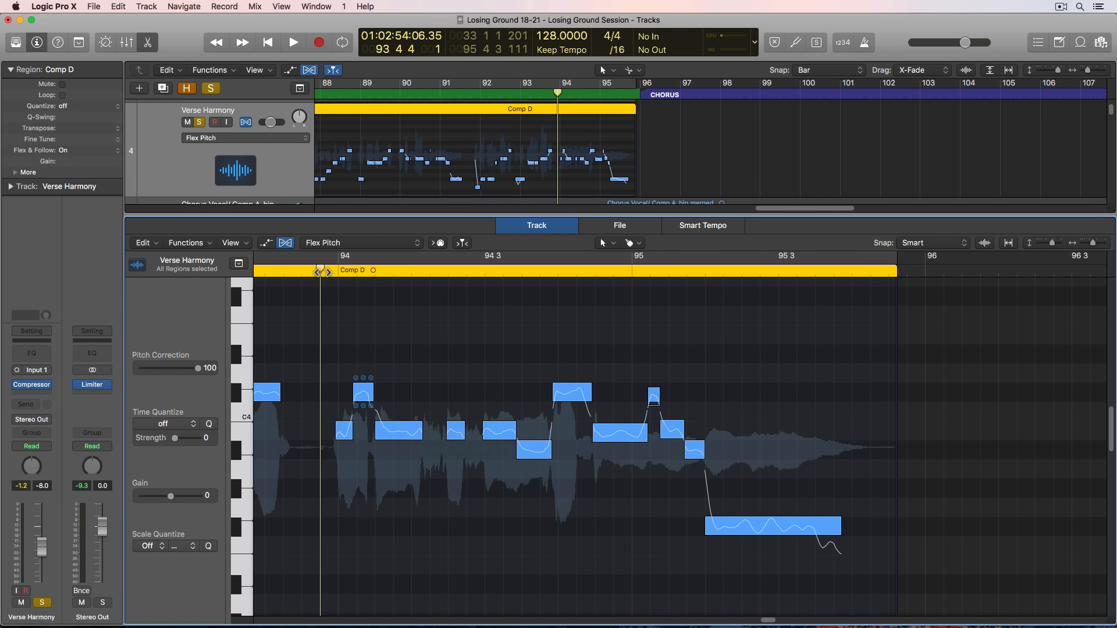
{"action": "key", "text": "space"}
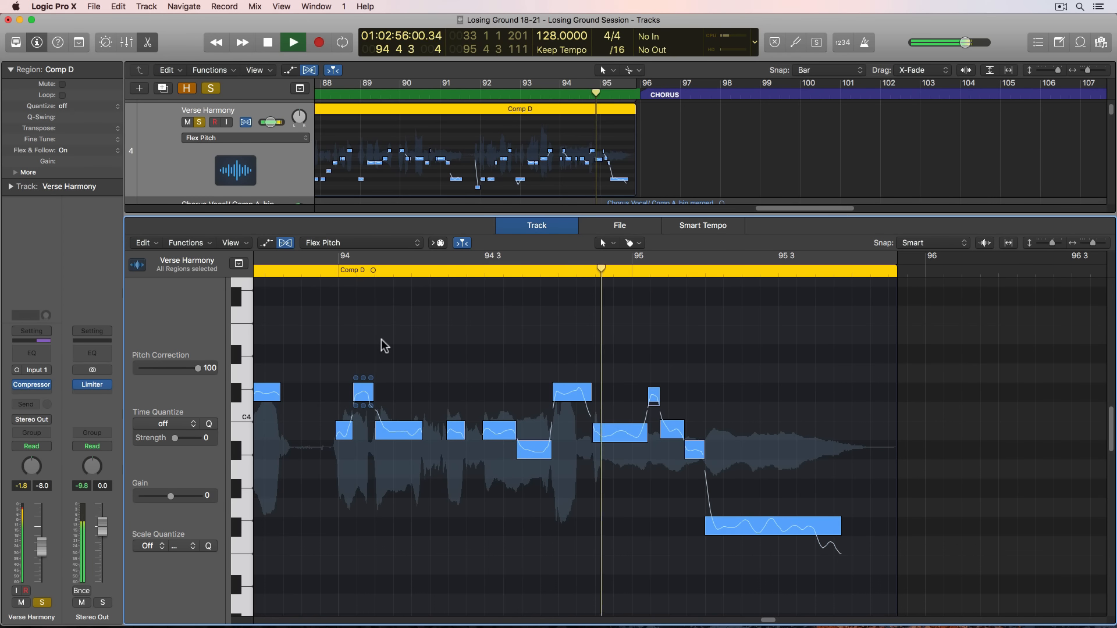
{"action": "key", "text": "space"}
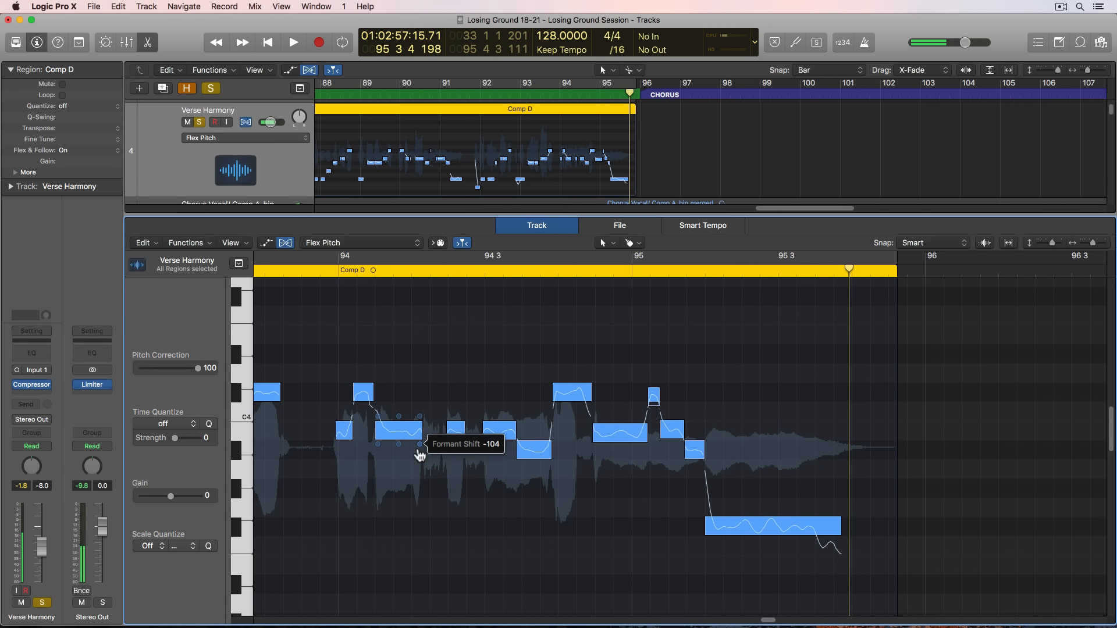
Set the Formant Shift of all selected notes to -59 and play back the phrase from 93 4 4
{"action": "left_click_drag", "start_coordinate": [420, 445], "coordinate": [423, 433]}
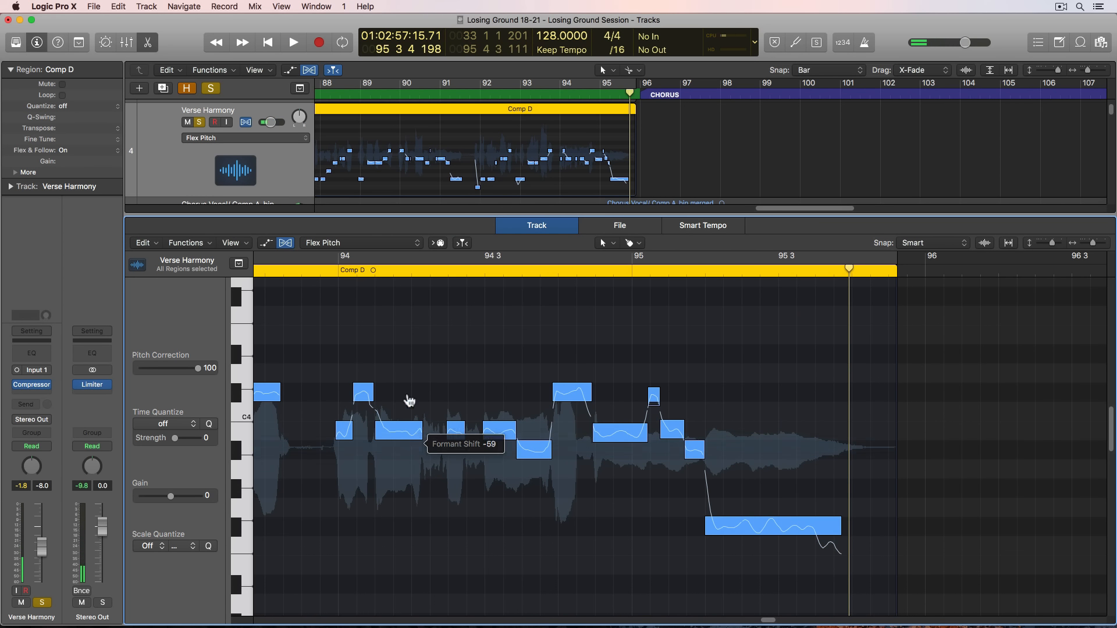
{"action": "left_click", "coordinate": [320, 271]}
{"action": "key", "text": "space"}
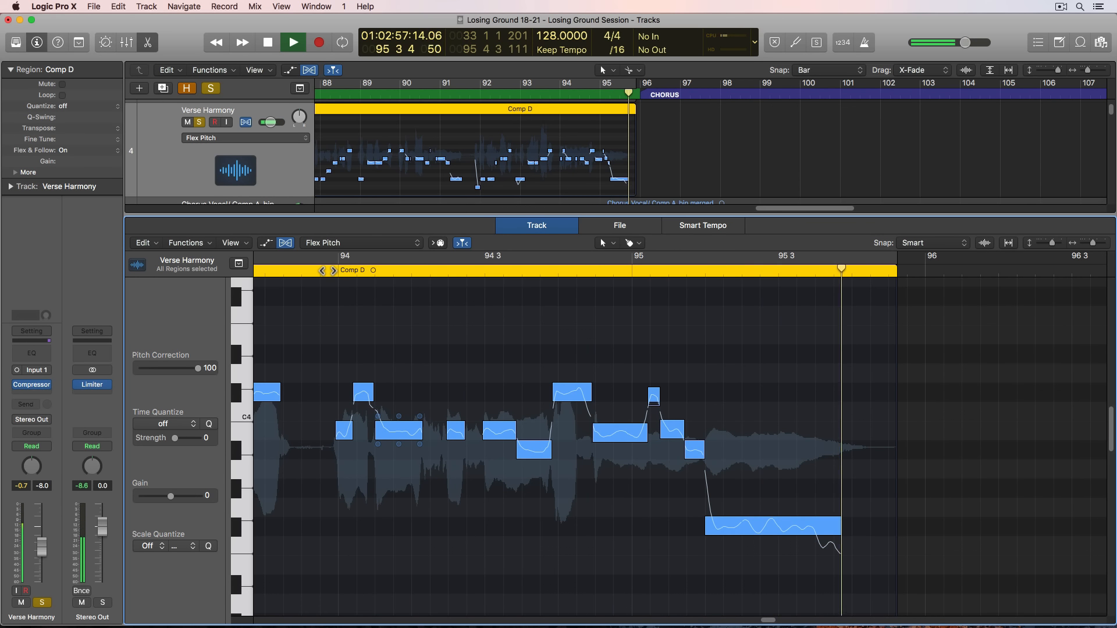
{"action": "key", "text": "space"}
Close the audio editor, fit the whole arrangement in view, and place the playhead at bar 37 in verse 1
{"action": "key", "text": "e"}
{"action": "left_click", "coordinate": [703, 171]}
{"action": "key", "text": "z"}
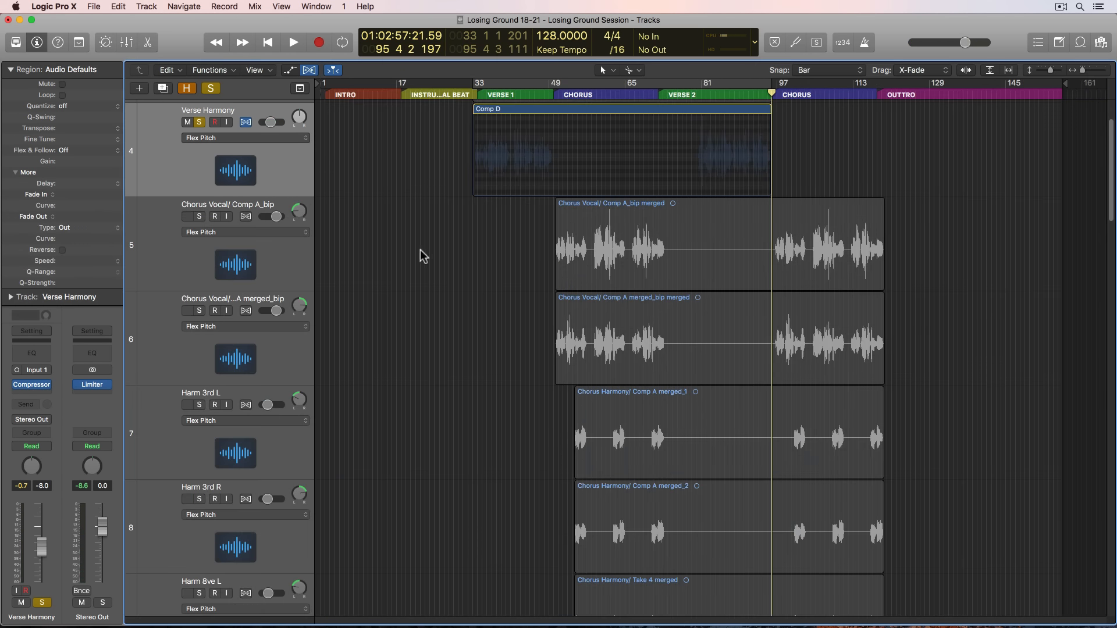
{"action": "scroll", "coordinate": [420, 253], "scroll_direction": "up", "scroll_amount": 3}
{"action": "left_click", "coordinate": [493, 83]}
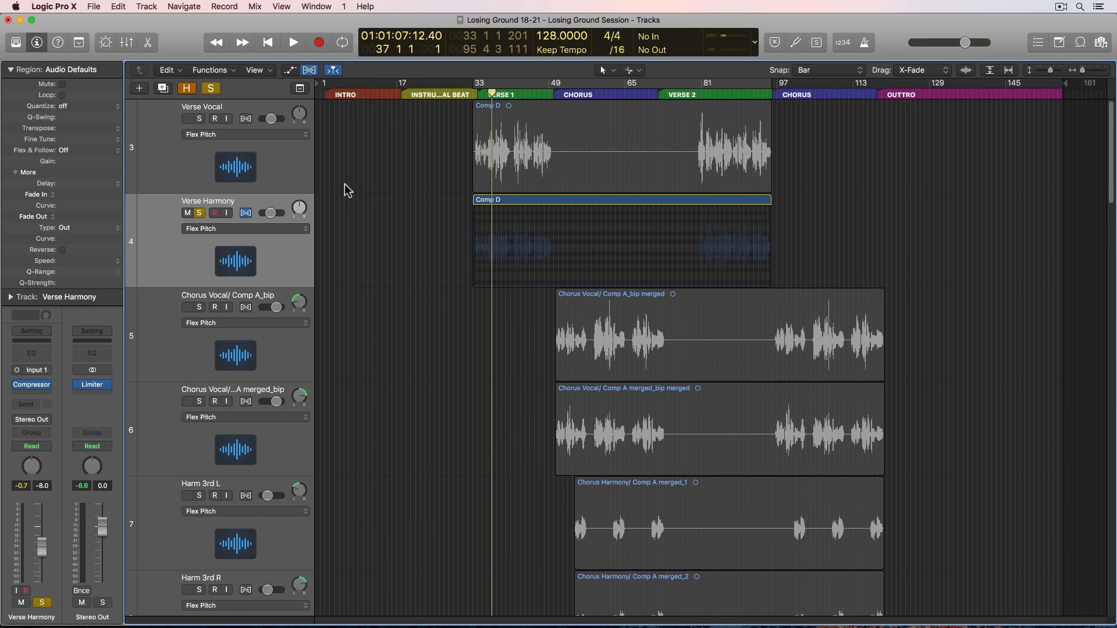
Take the Verse Harmony track out of solo with Flex kept on, and select all regions in the arrangement
{"action": "left_click", "coordinate": [245, 214]}
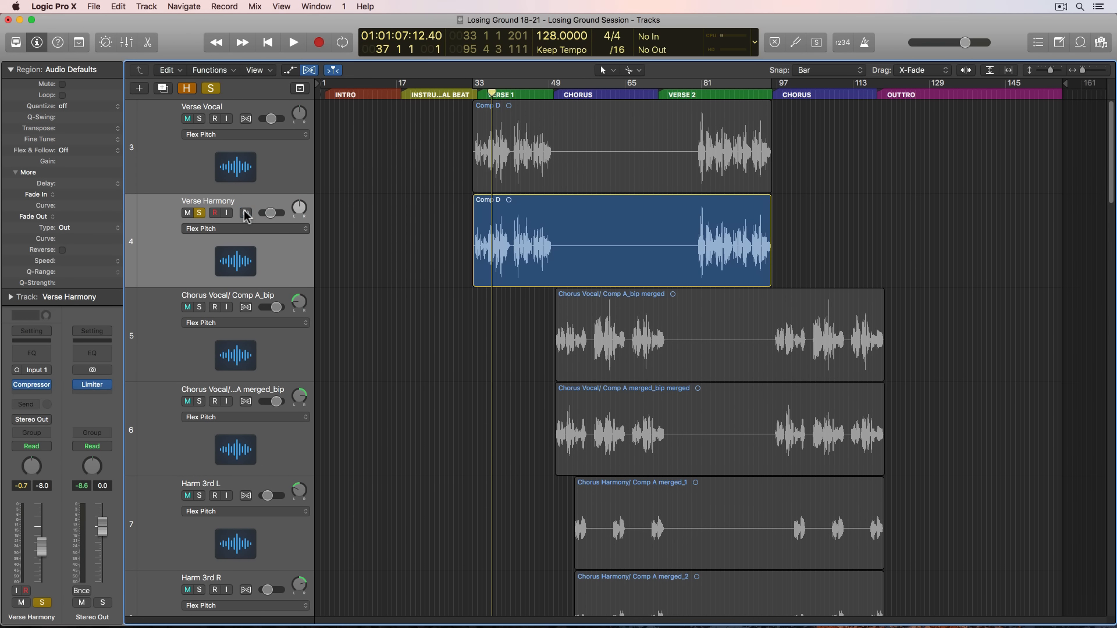
{"action": "left_click", "coordinate": [245, 214]}
{"action": "left_click", "coordinate": [199, 213]}
{"action": "key", "text": "super+a"}
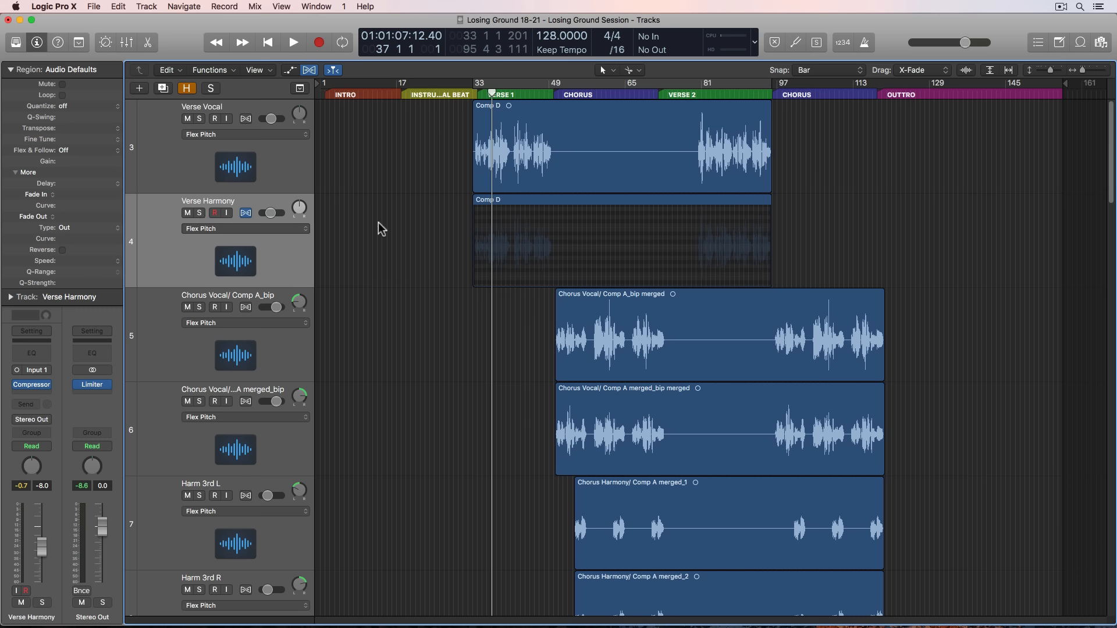
Bounce the Comp D region of the Verse Harmony track in place to a new track named Verse Harmony, leaving the source and bypassing effect plug-ins
{"action": "left_click", "coordinate": [524, 200]}
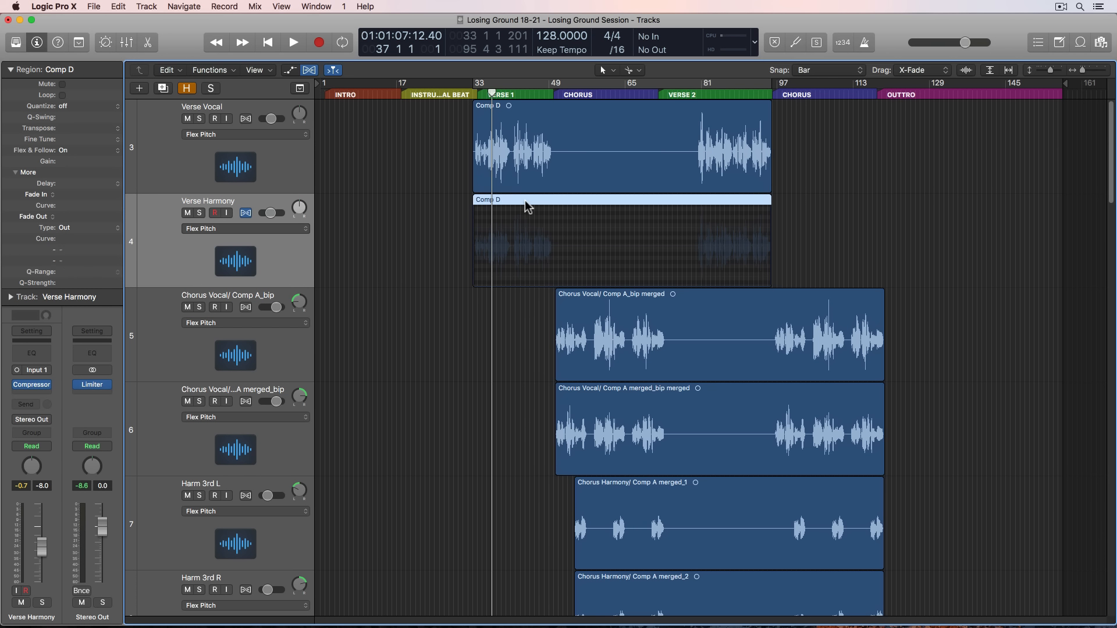
{"action": "key", "text": "ctrl+b"}
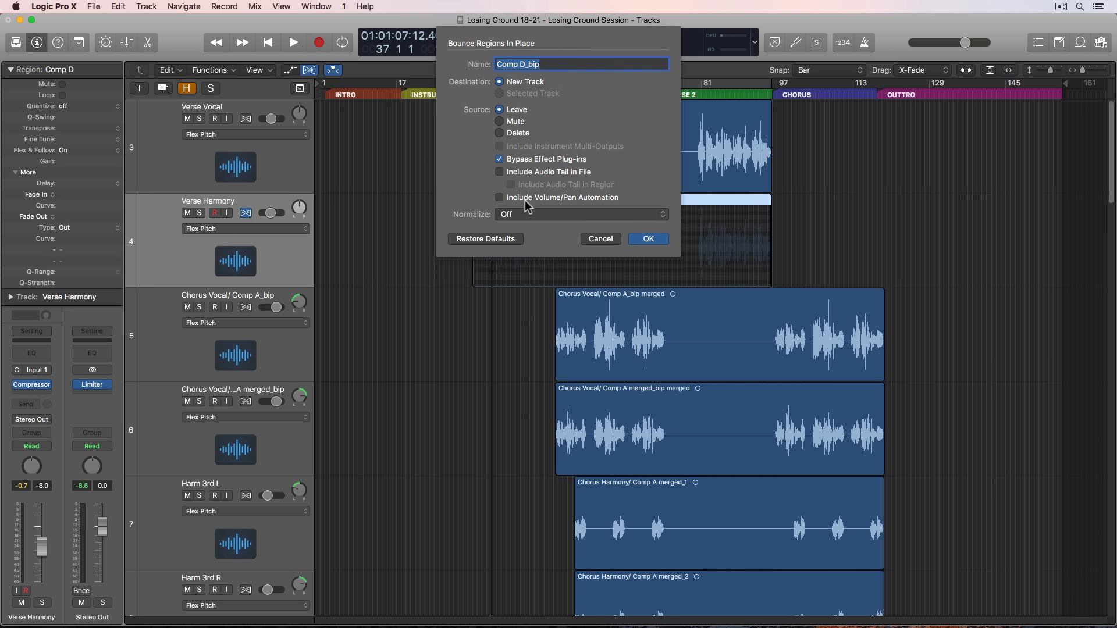
{"action": "type", "text": "Verse Harmony"}
{"action": "left_click", "coordinate": [637, 243]}
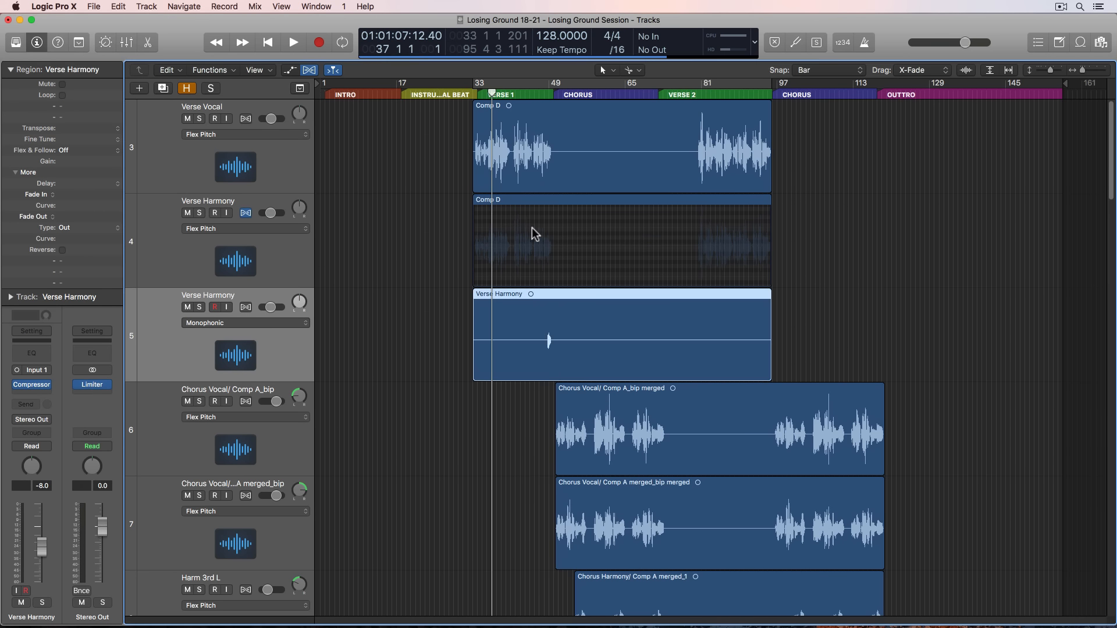
Delete the original Verse Harmony track that uses Flex Pitch and hide the Flex controls for all tracks
{"action": "left_click", "coordinate": [267, 252]}
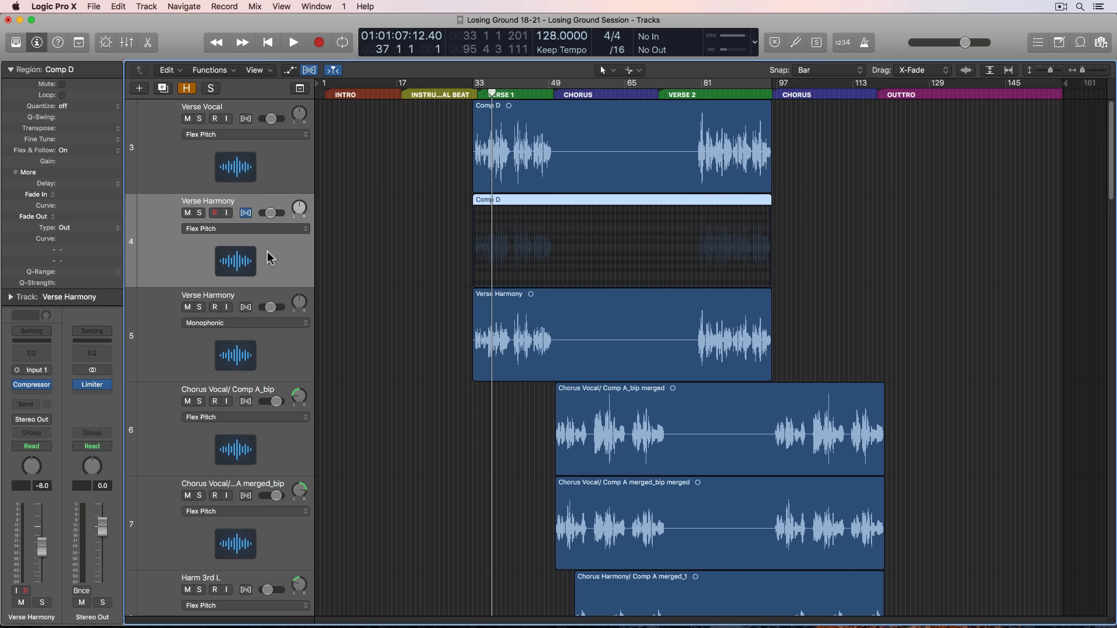
{"action": "key", "text": "super+BackSpace"}
{"action": "left_click", "coordinate": [347, 234]}
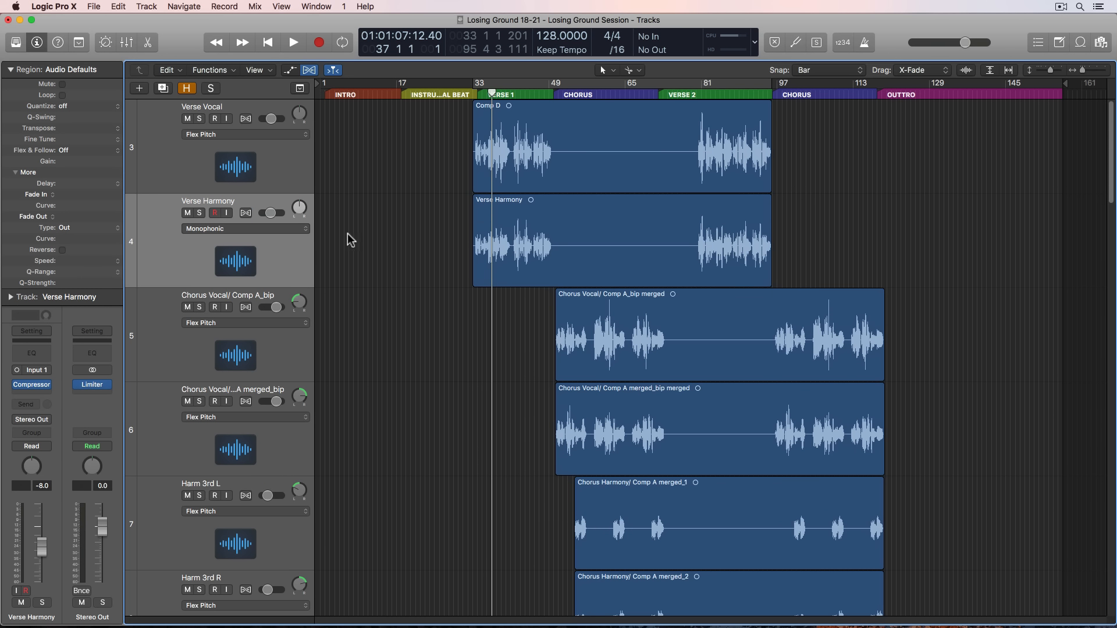
{"action": "left_click", "coordinate": [309, 70]}
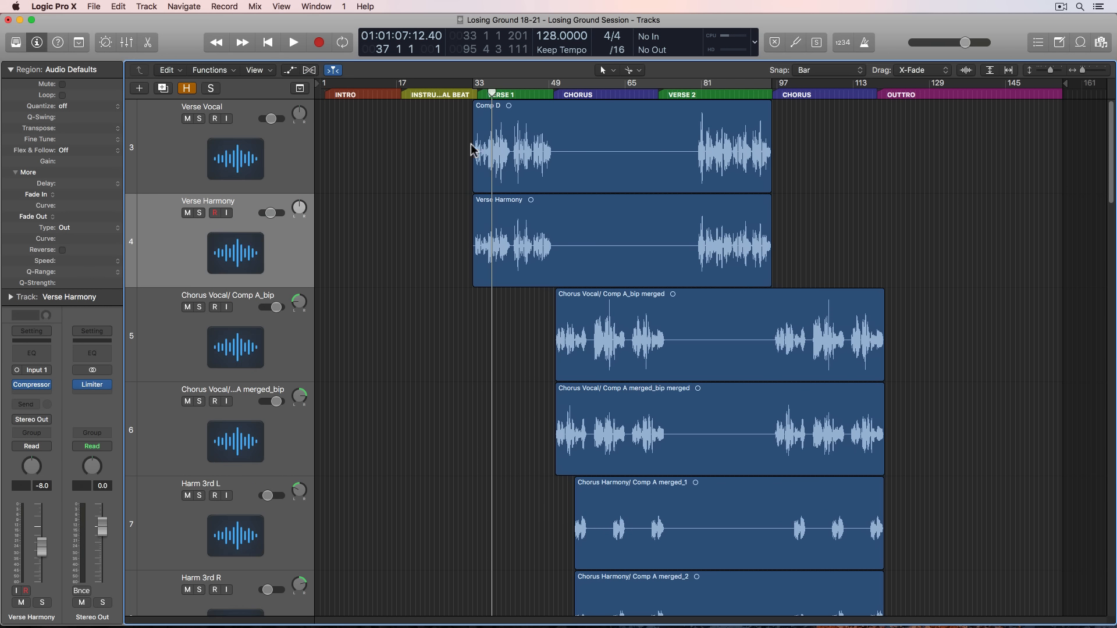
Turn snapping off, place the playhead at 33 2 1, and solo the Verse Vocal and Verse Harmony tracks
{"action": "key", "text": "super+Right"}
{"action": "key", "text": "super+Right"}
{"action": "key", "text": "super+Right"}
{"action": "key", "text": "super+Right"}
{"action": "key", "text": "super+Right"}
{"action": "key", "text": "super+Right"}
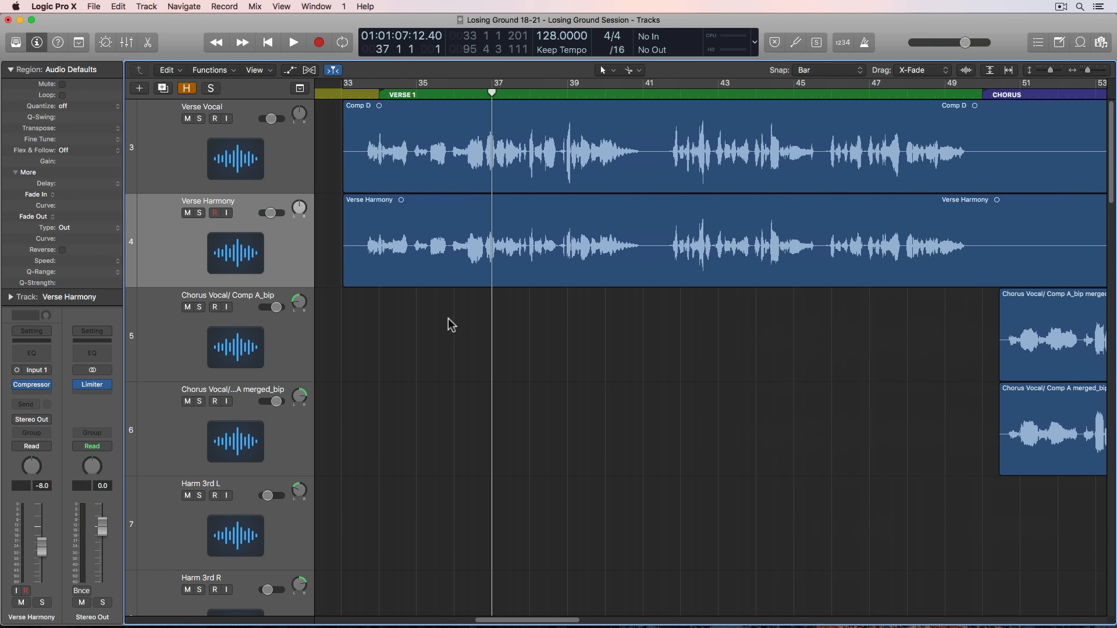
{"action": "key", "text": "super+Down"}
{"action": "key", "text": "super+Down"}
{"action": "key", "text": "super+Down"}
{"action": "key", "text": "super+Down"}
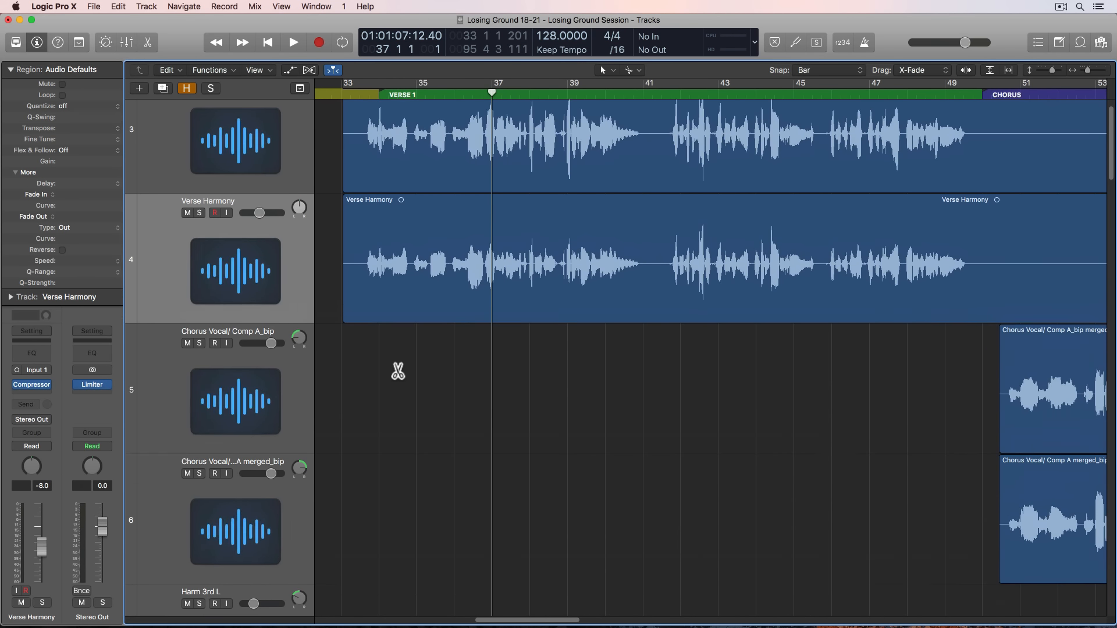
{"action": "scroll", "coordinate": [613, 308], "scroll_direction": "up", "scroll_amount": 3}
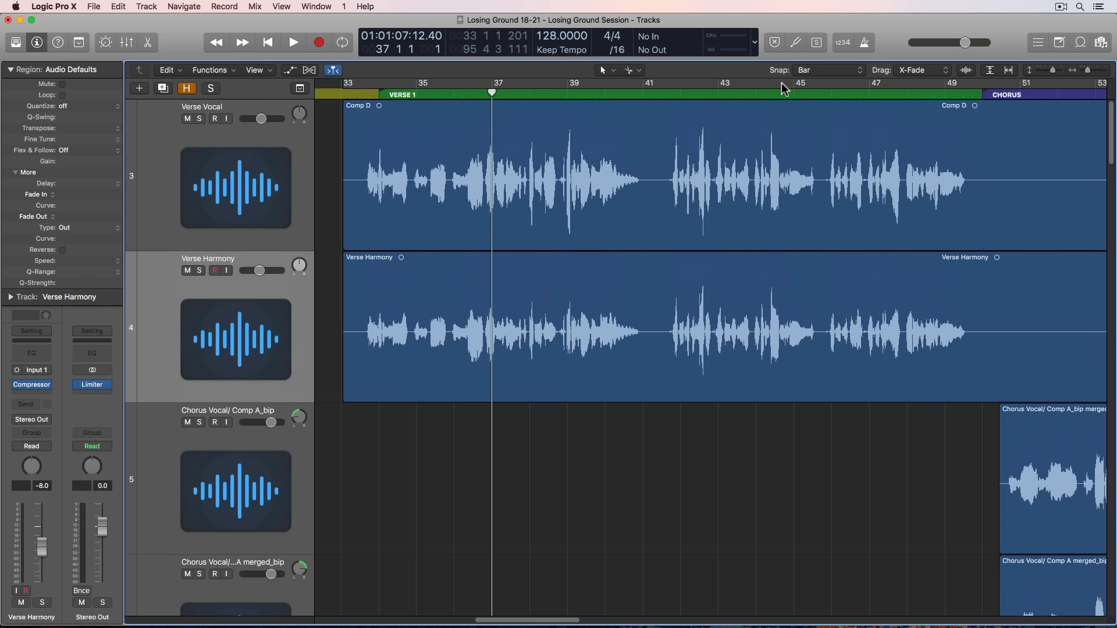
{"action": "left_click", "coordinate": [801, 70]}
{"action": "left_click", "coordinate": [352, 90]}
{"action": "left_click", "coordinate": [199, 118]}
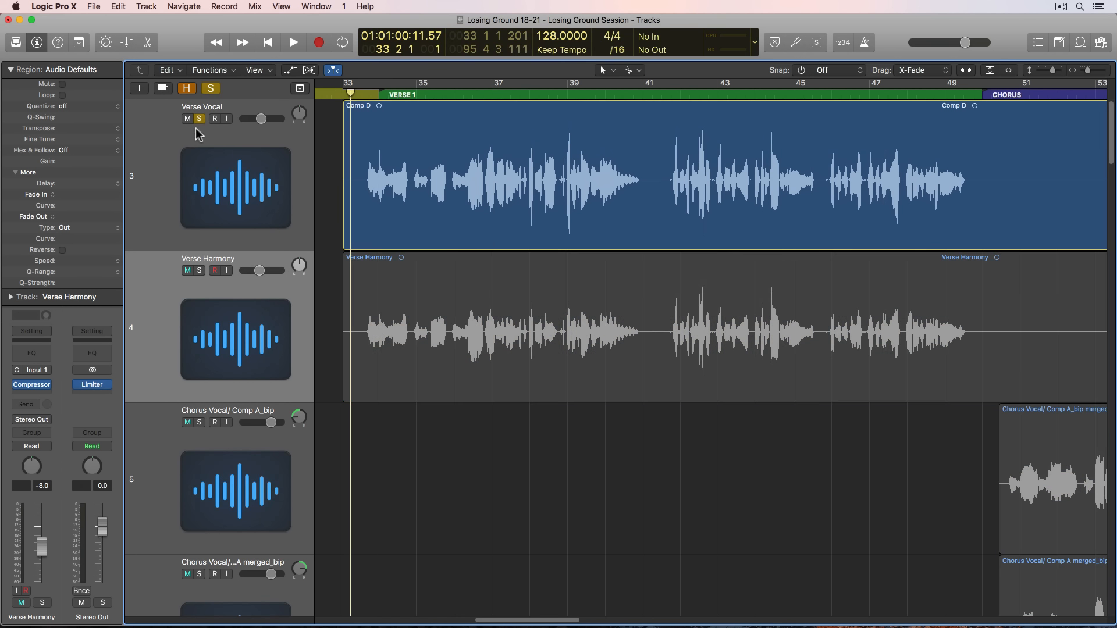
{"action": "left_click", "coordinate": [198, 271]}
{"action": "key", "text": "super+Right"}
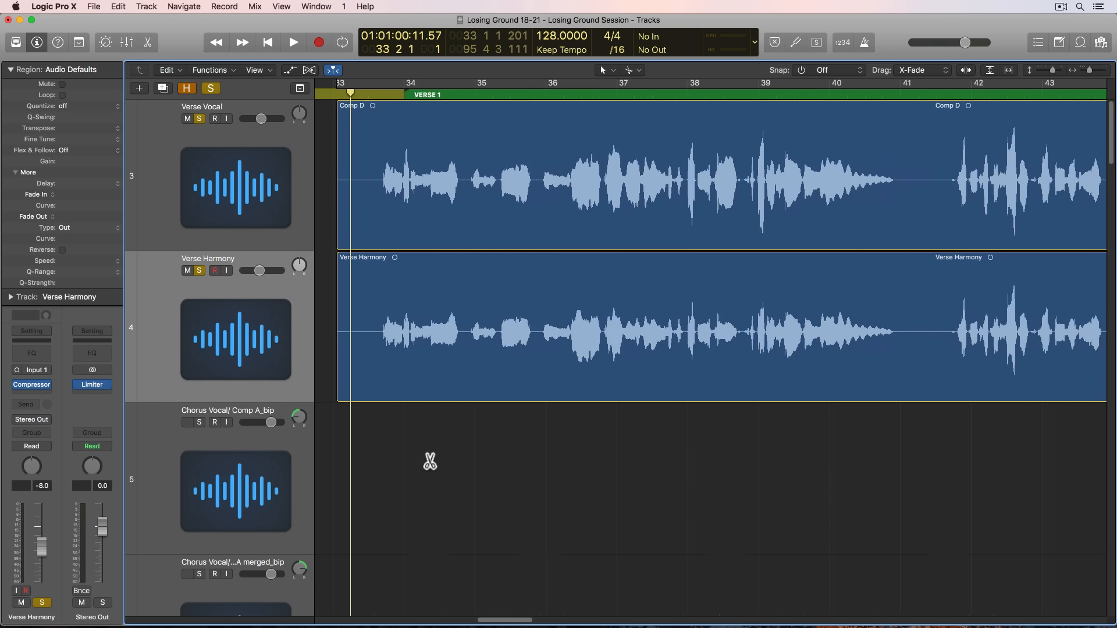
Play the start of verse 1, split the Verse Harmony region at about 34 2, and delete the part before it
{"action": "key", "text": "space"}
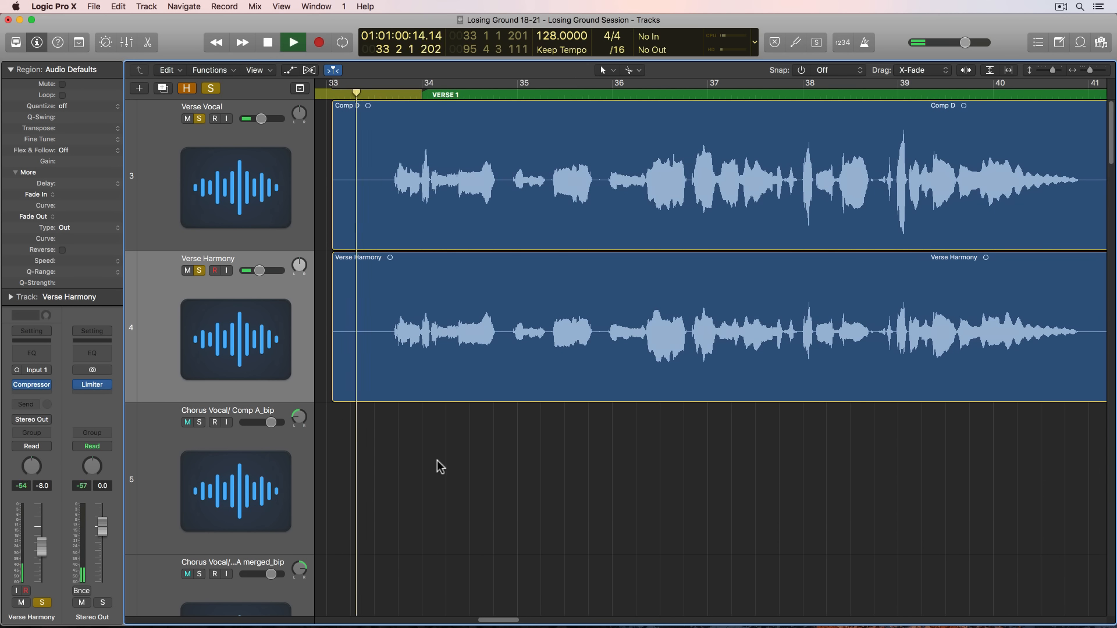
{"action": "key", "text": "space"}
{"action": "left_click", "coordinate": [459, 344], "text": "super"}
{"action": "left_click", "coordinate": [450, 348]}
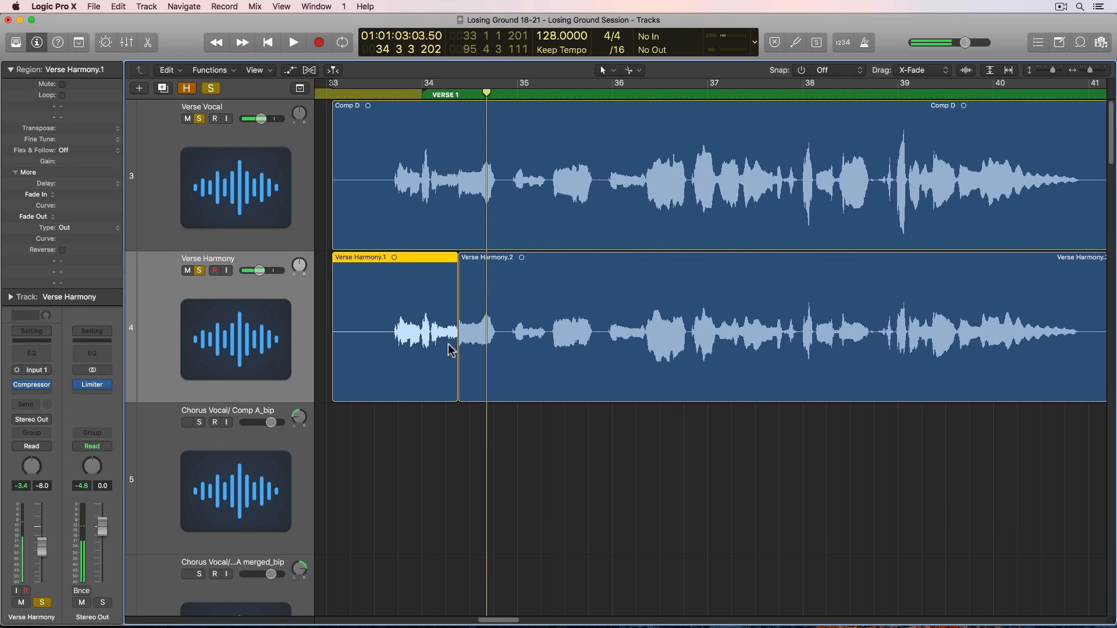
{"action": "key", "text": "Delete"}
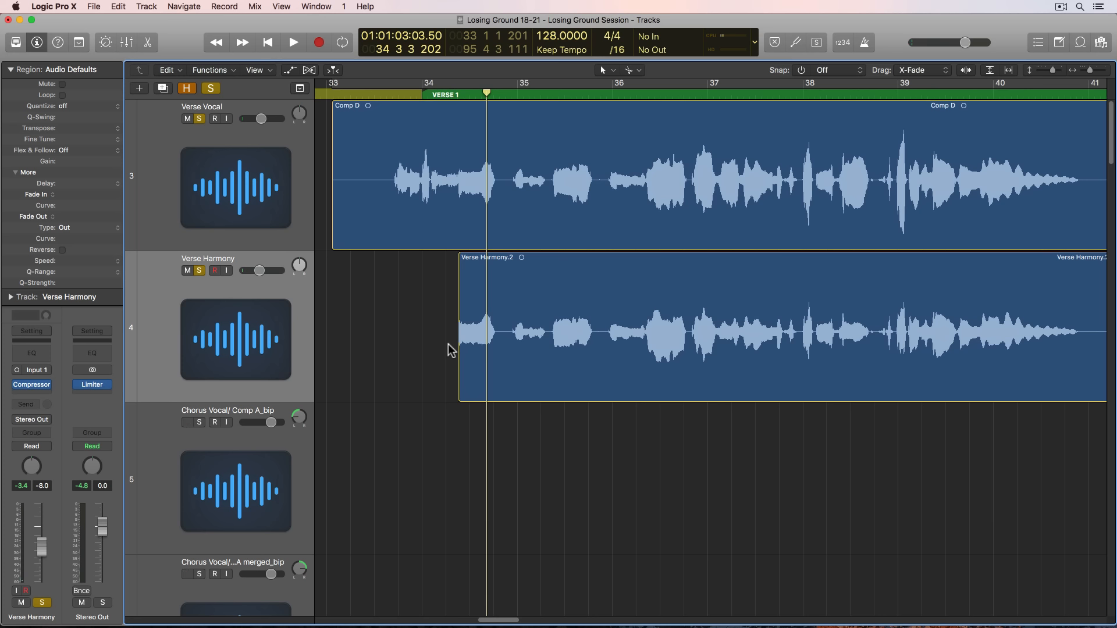
Cut the Verse Harmony region at about 34 4 and 35 2 during playback and delete the piece in between
{"action": "left_click", "coordinate": [499, 349], "text": "super"}
{"action": "key", "text": "space"}
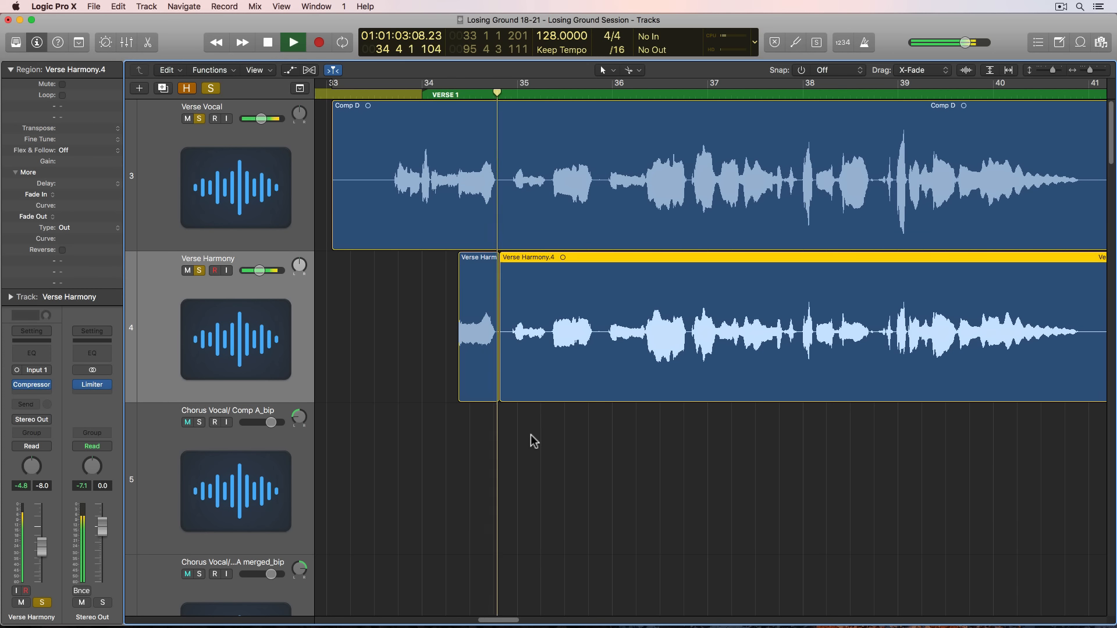
{"action": "left_click", "coordinate": [551, 350], "text": "super"}
{"action": "left_click", "coordinate": [525, 351]}
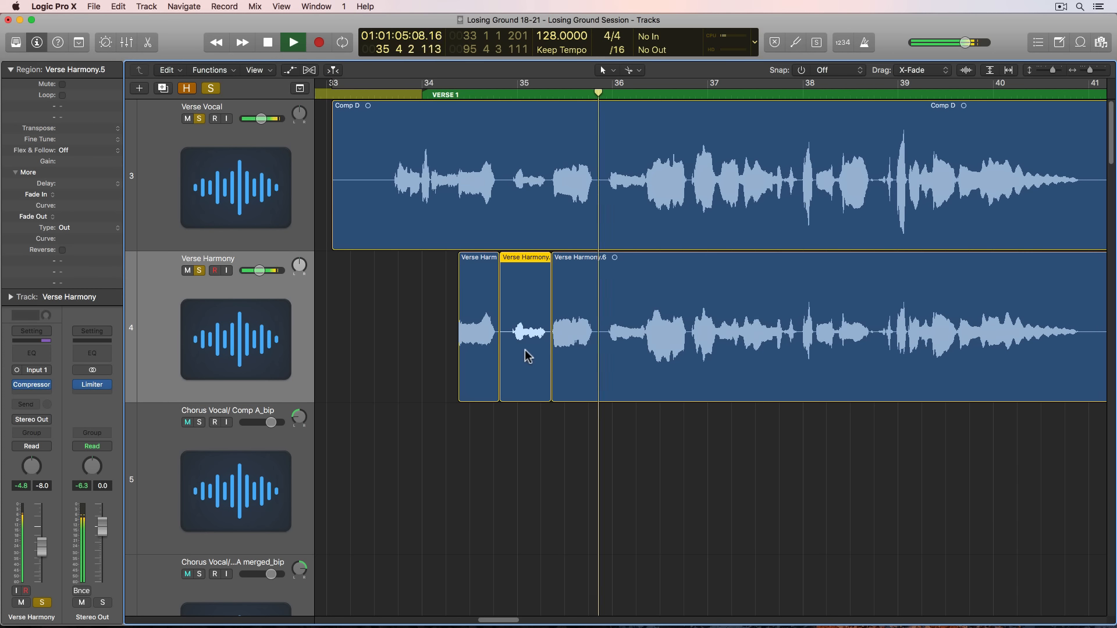
{"action": "key", "text": "Delete"}
{"action": "key", "text": "space"}
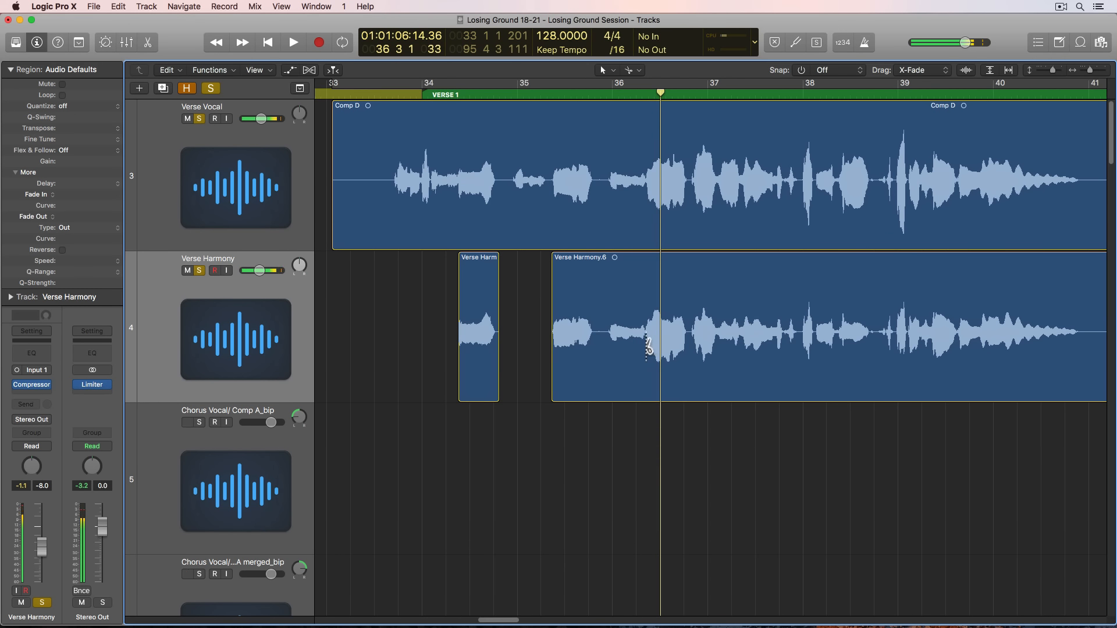
Cut the Verse Harmony region at about 35 4 and 36 2 and delete the piece in between
{"action": "left_click", "coordinate": [647, 348], "text": "super"}
{"action": "left_click", "coordinate": [593, 340], "text": "super"}
{"action": "key", "text": "Delete"}
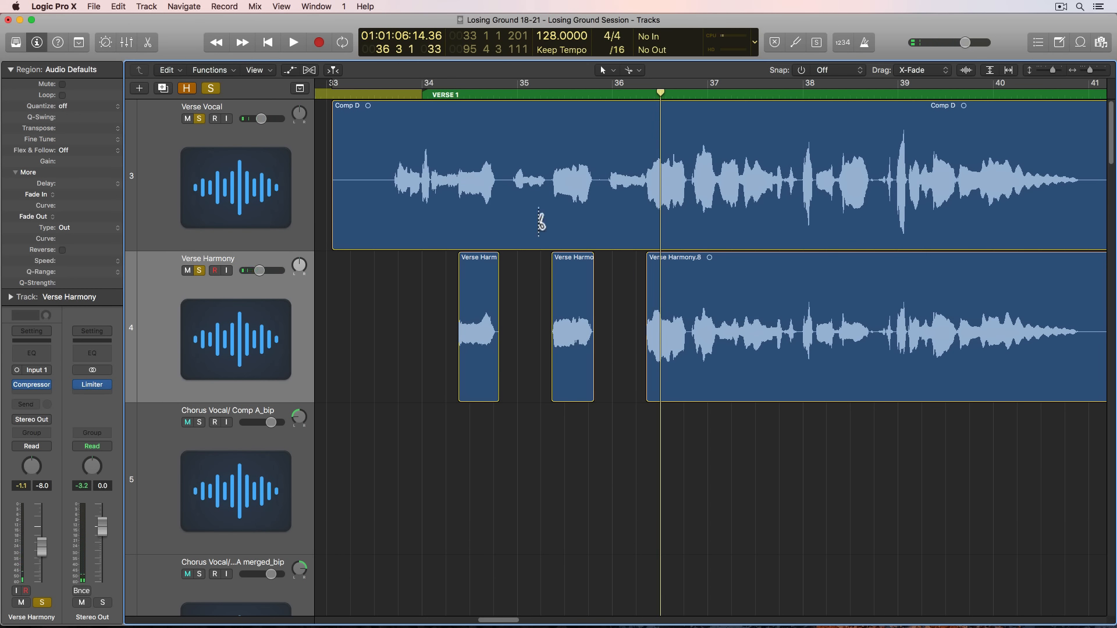
Play back the trimmed harmony with the lead vocal from just before bar 34 to past bar 39
{"action": "left_click", "coordinate": [398, 95]}
{"action": "key", "text": "space"}
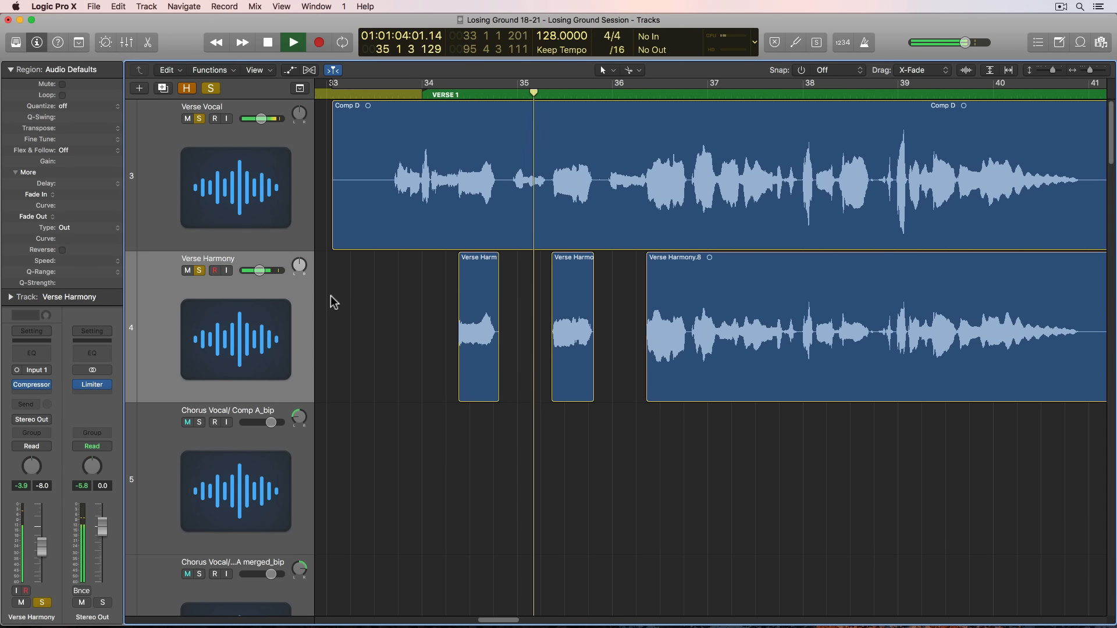
{"action": "scroll", "coordinate": [332, 308], "scroll_direction": "right", "scroll_amount": 5}
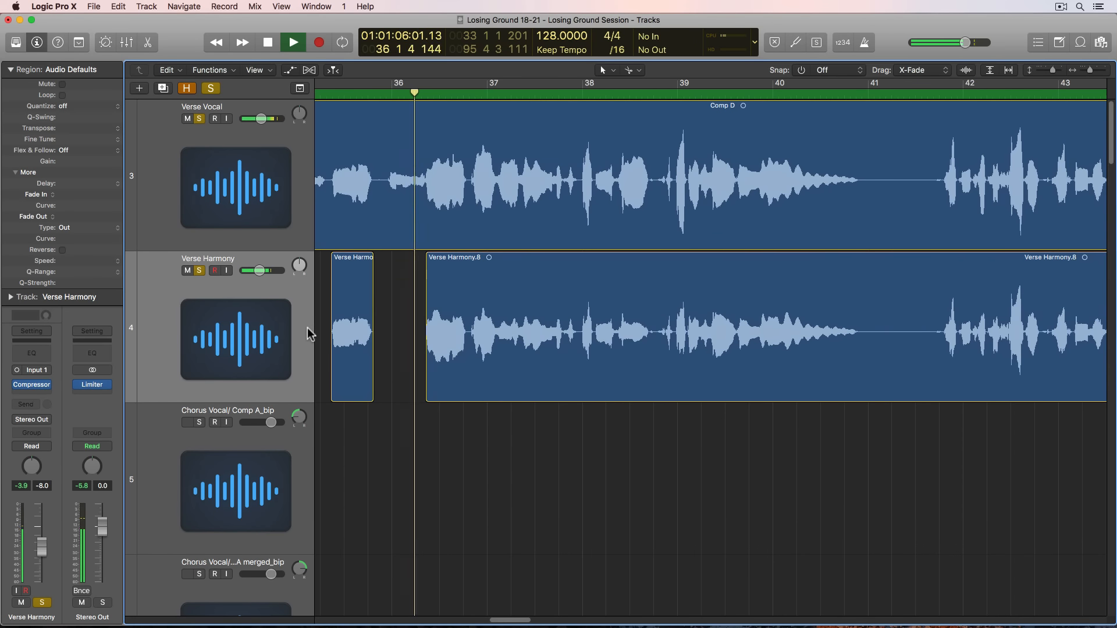
{"action": "left_click", "coordinate": [342, 327]}
{"action": "key", "text": "Delete"}
{"action": "scroll", "coordinate": [354, 335], "scroll_direction": "right", "scroll_amount": 3}
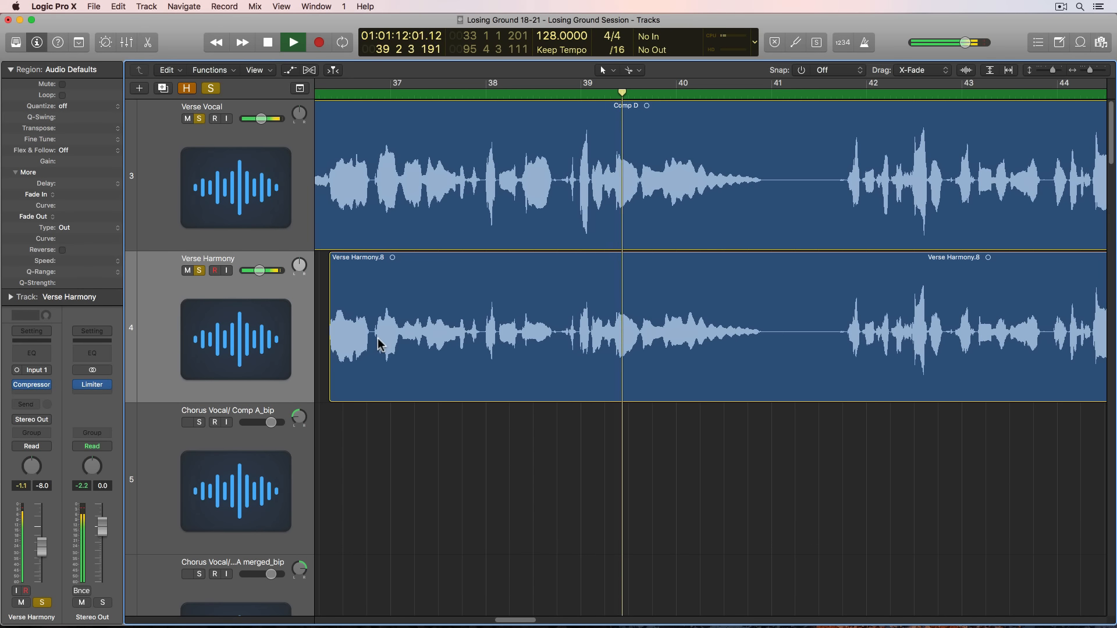
{"action": "key", "text": "space"}
Place the playhead at 38 4 3 and remove the short harmony section between about 38 4 and bar 39
{"action": "left_click", "coordinate": [569, 94]}
{"action": "key", "text": "super+Right"}
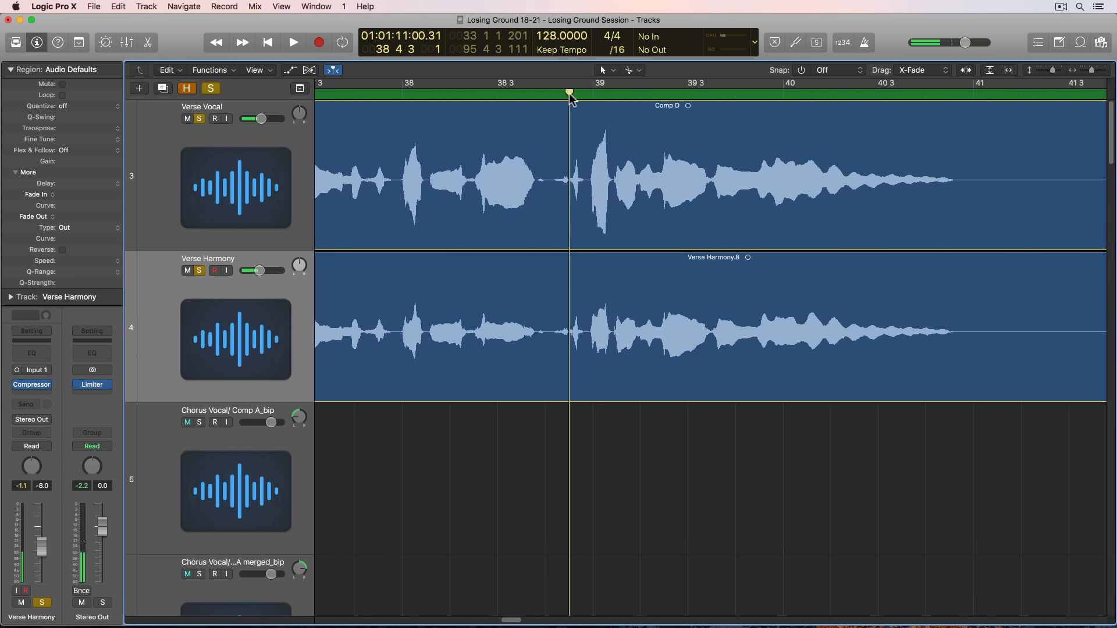
{"action": "left_click", "coordinate": [522, 344]}
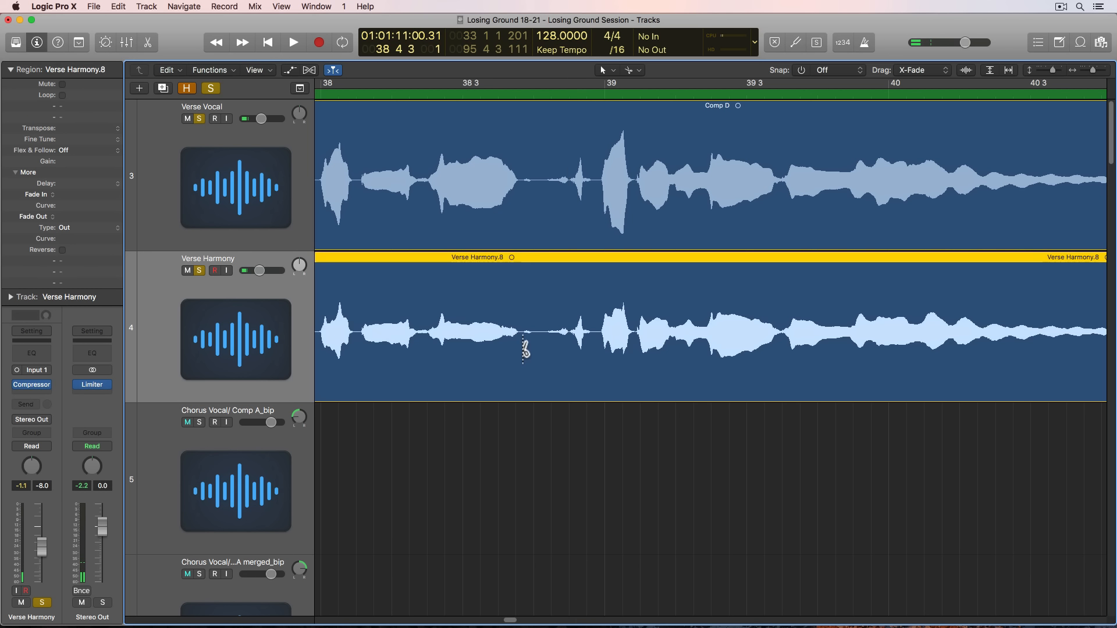
{"action": "left_click", "coordinate": [600, 347]}
{"action": "key", "text": "Delete"}
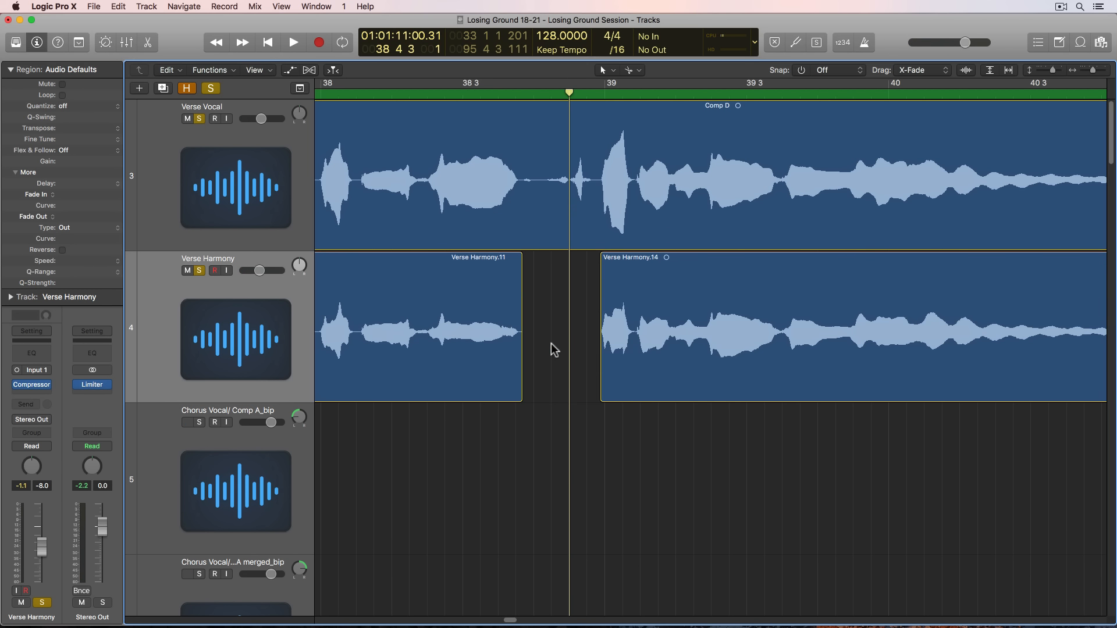
Play the phrase from 37 2 4 and delete the harmony section from just before bar 41 to about 42 3
{"action": "key", "text": "super+Left"}
{"action": "left_click", "coordinate": [433, 93]}
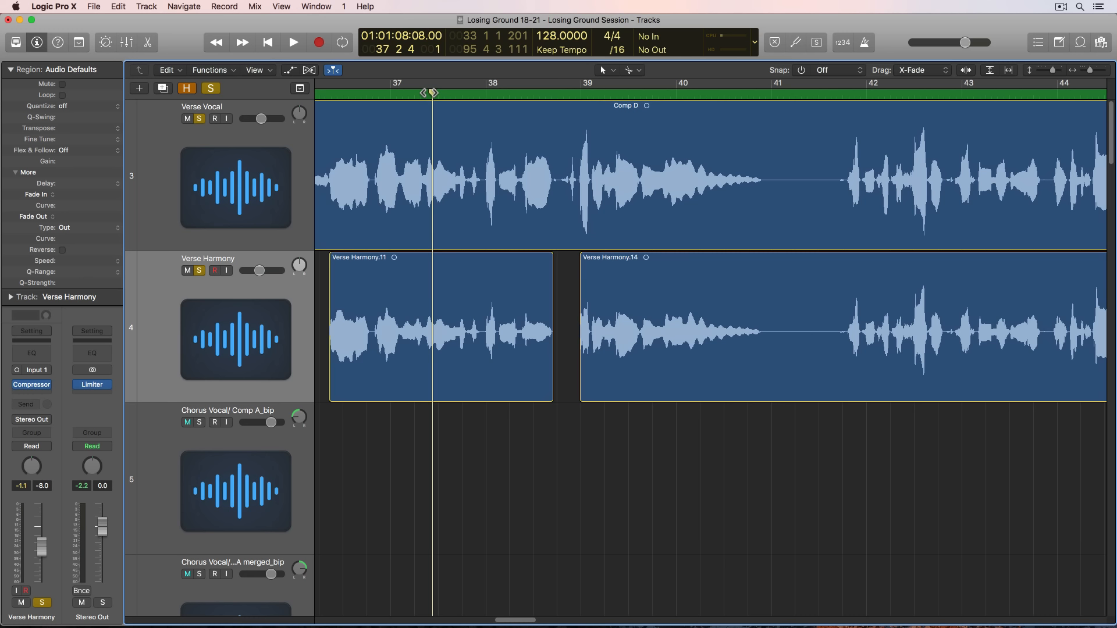
{"action": "key", "text": "space"}
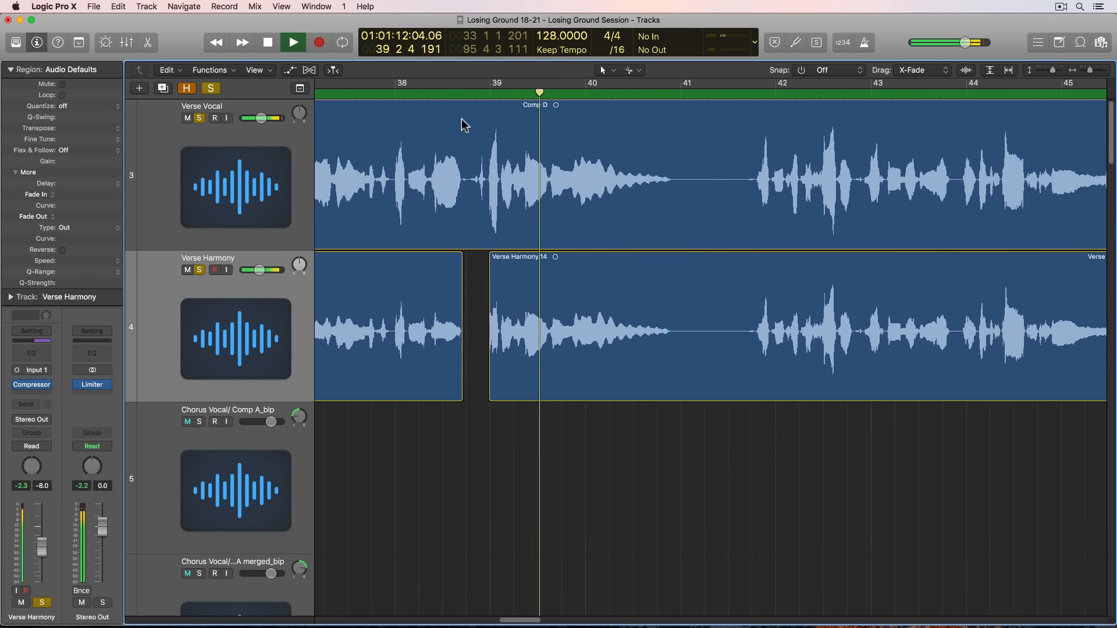
{"action": "left_click", "coordinate": [578, 342]}
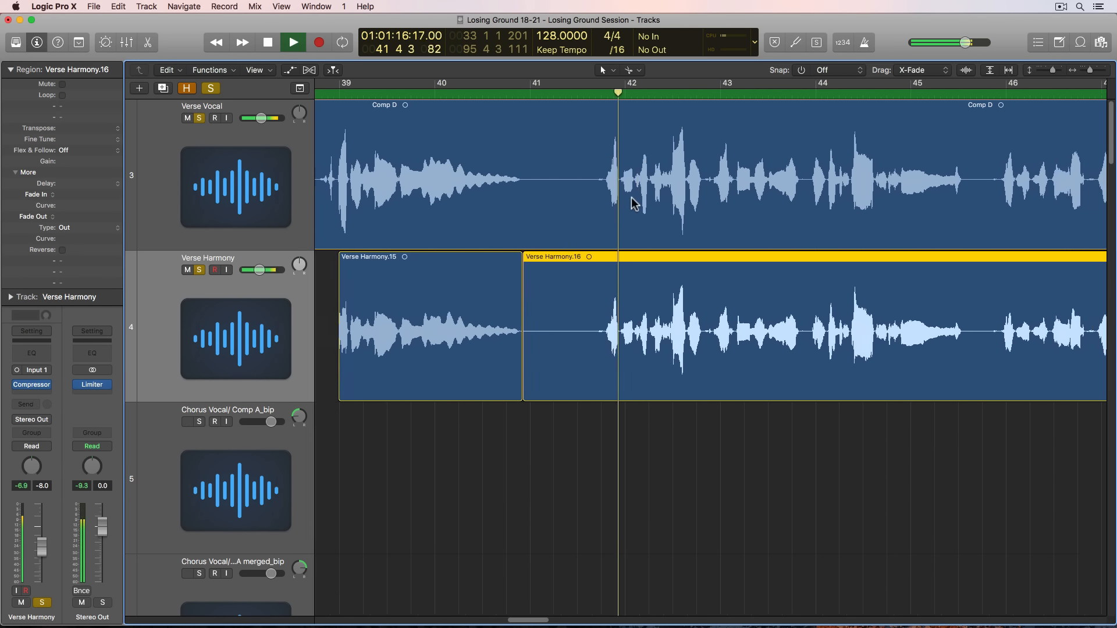
{"action": "key", "text": "space"}
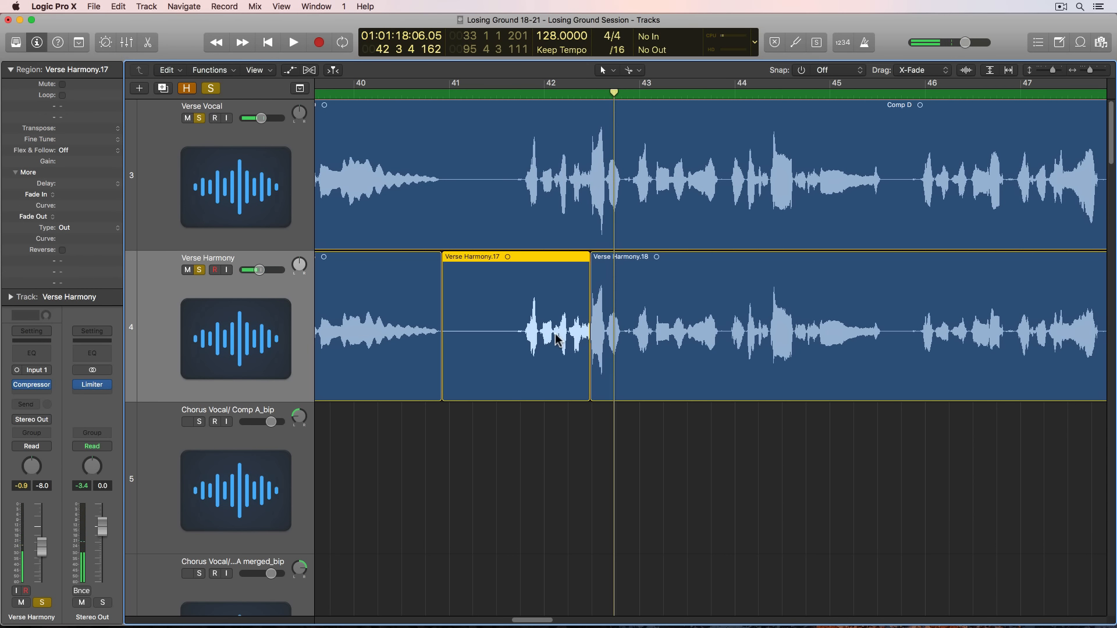
{"action": "key", "text": "Delete"}
Play from 42 2 1 and delete the harmony section between about 42 4 and 43 3
{"action": "left_click", "coordinate": [568, 99]}
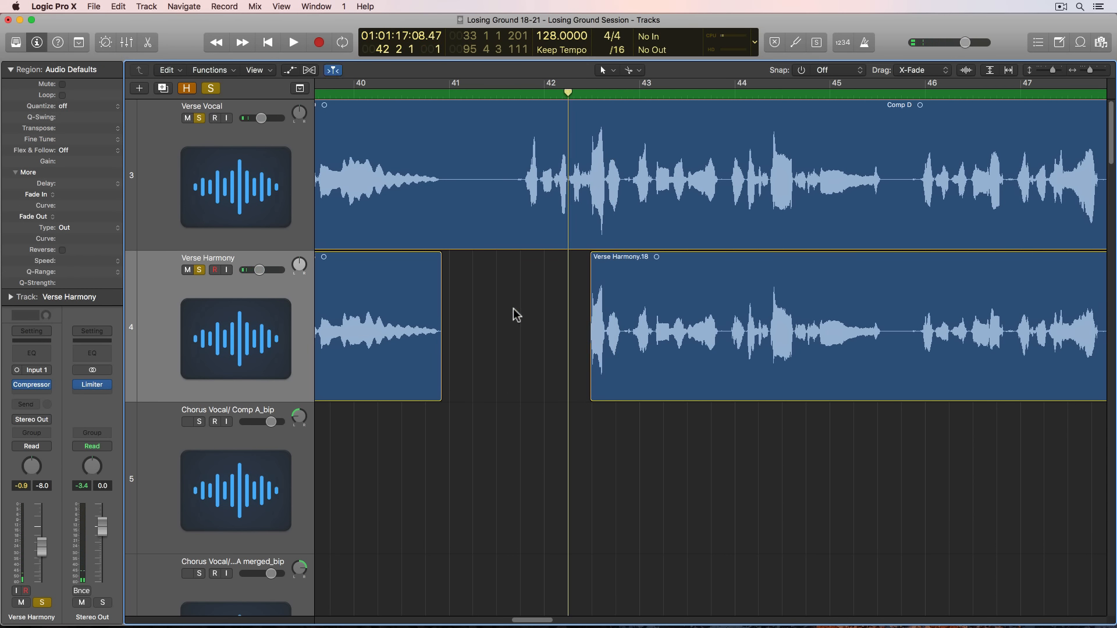
{"action": "key", "text": "space"}
{"action": "key", "text": "super+Right"}
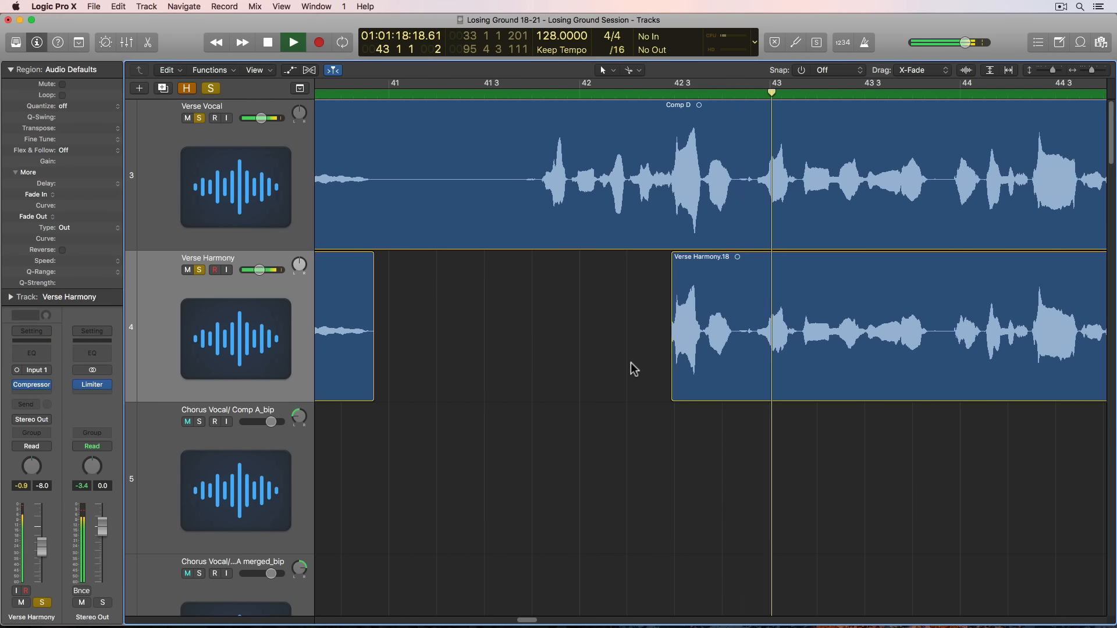
{"action": "scroll", "coordinate": [649, 368], "scroll_direction": "right", "scroll_amount": 4}
{"action": "key", "text": "space"}
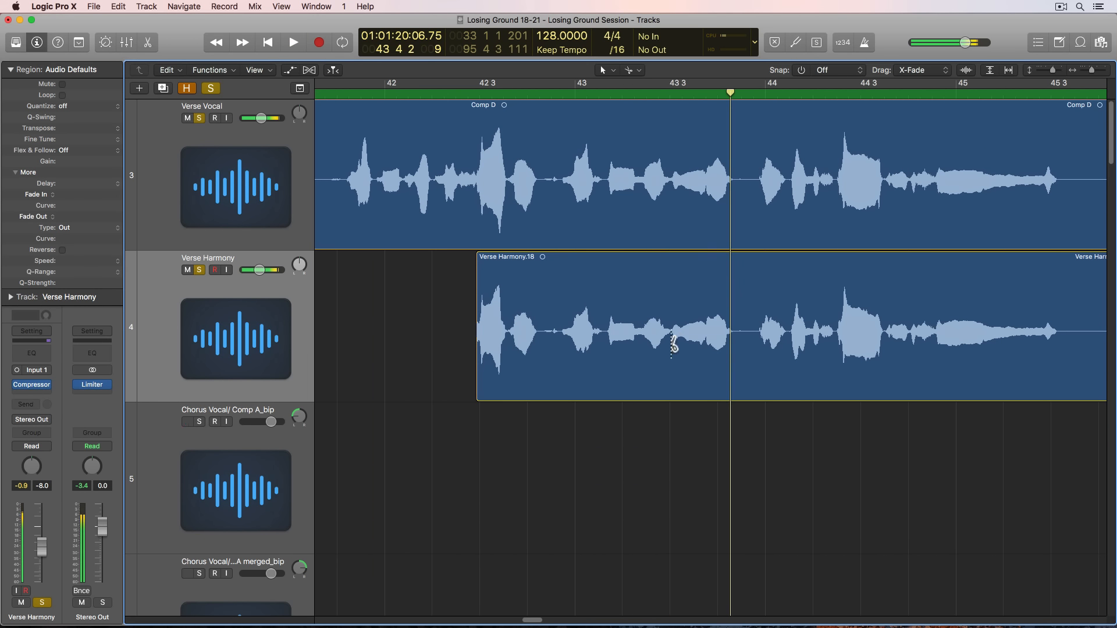
{"action": "left_click", "coordinate": [671, 338], "text": "super"}
{"action": "left_click", "coordinate": [546, 340], "text": "super"}
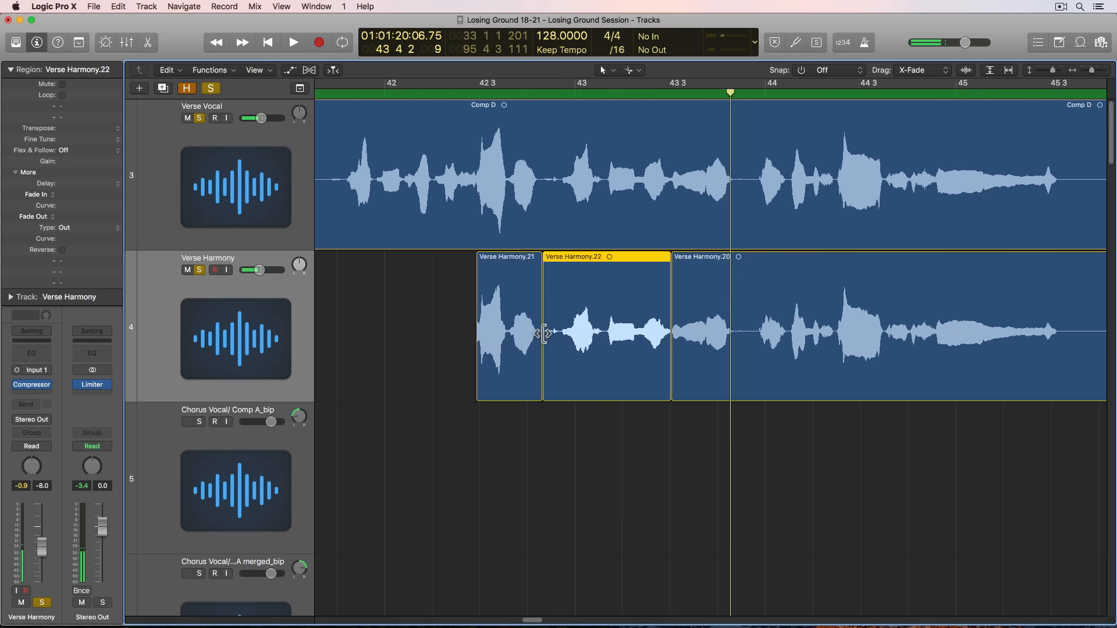
{"action": "key", "text": "Delete"}
Continue playback, split the harmony at about 43 4, and trim the start of the following region to just after bar 44
{"action": "key", "text": "space"}
{"action": "scroll", "coordinate": [686, 303], "scroll_direction": "right", "scroll_amount": 4}
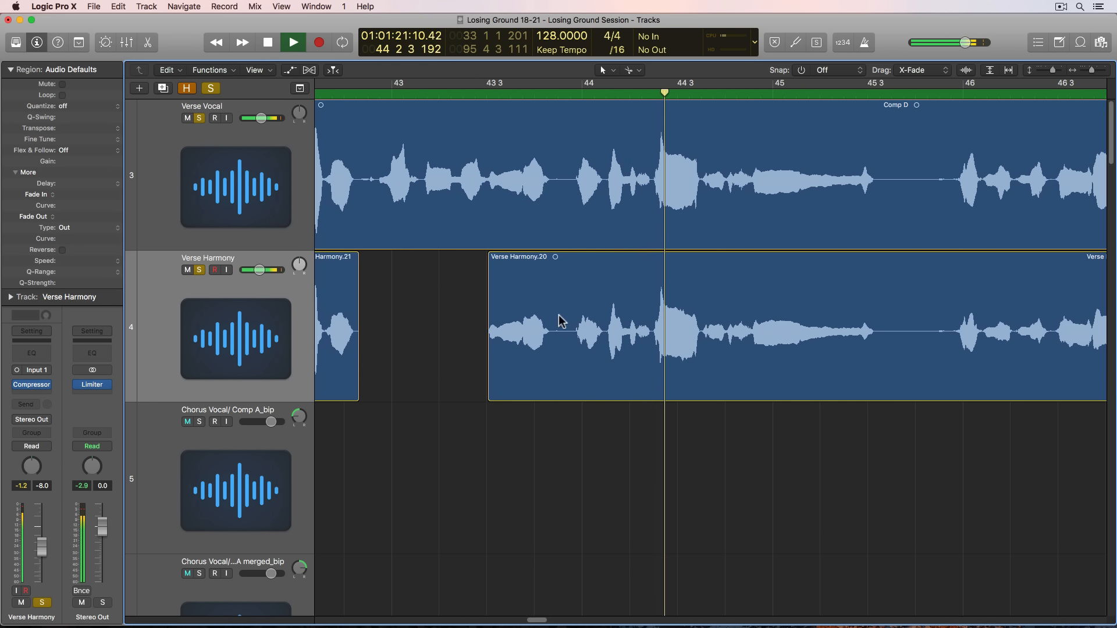
{"action": "key", "text": "space"}
{"action": "left_click", "coordinate": [555, 349], "text": "super"}
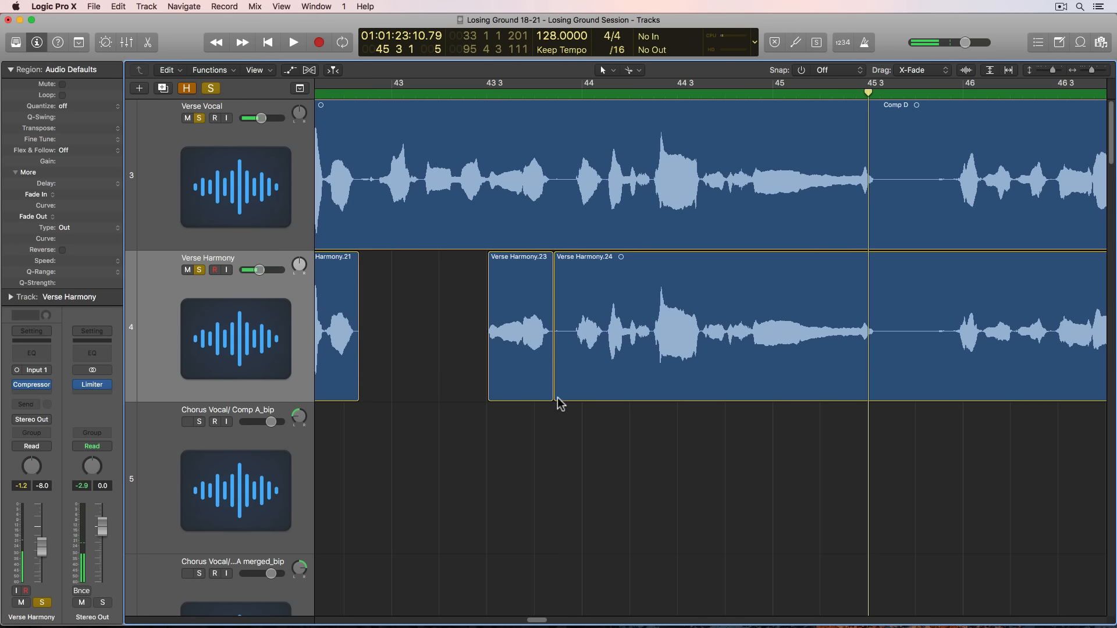
{"action": "left_click_drag", "start_coordinate": [558, 401], "coordinate": [612, 398]}
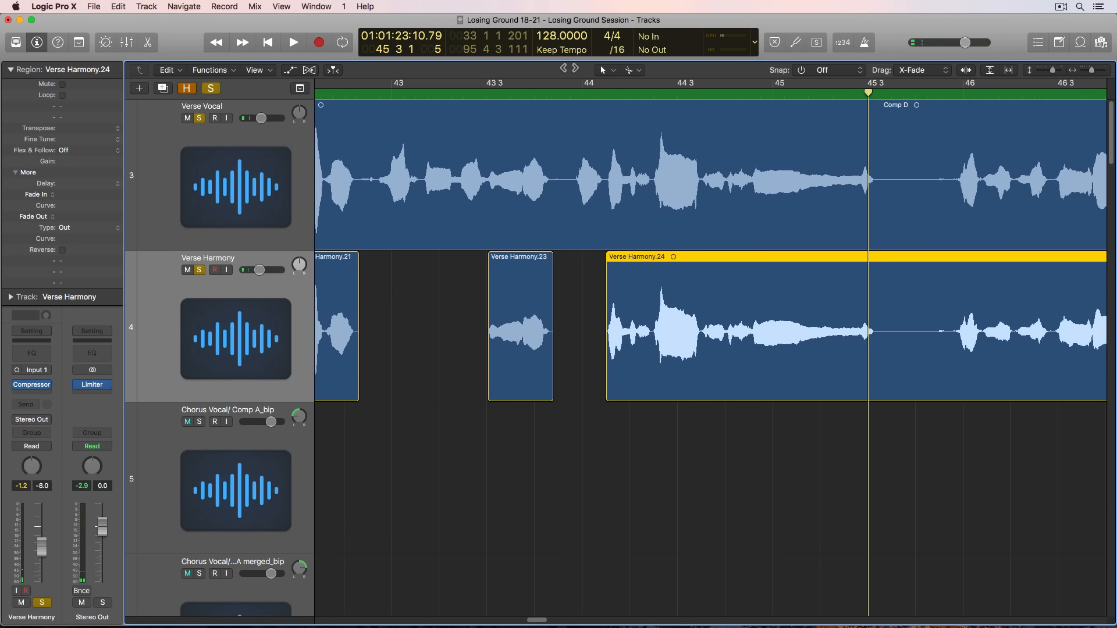
Play the trimmed harmony around bars 43 to 45 and undo the last split and trim edits around bar 44
{"action": "key", "text": "space"}
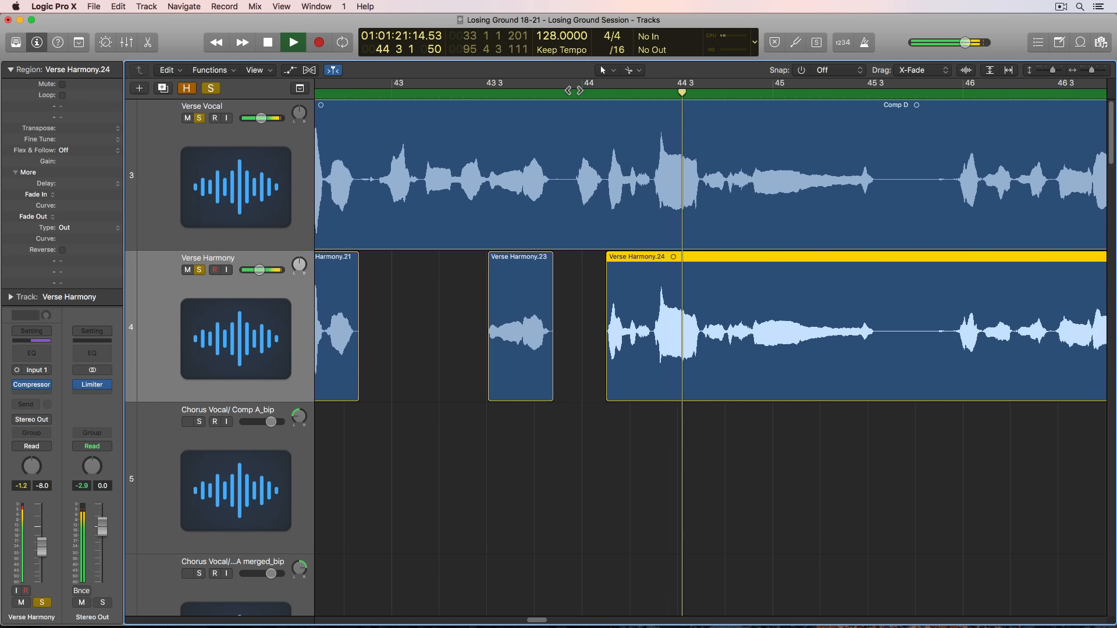
{"action": "key", "text": "space"}
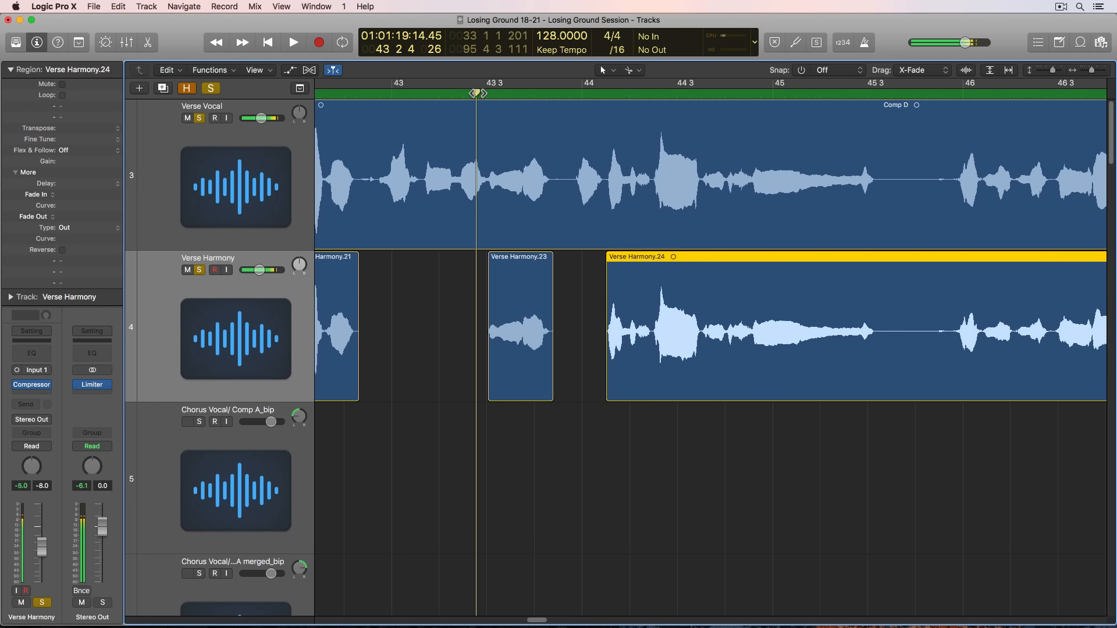
{"action": "key", "text": "space"}
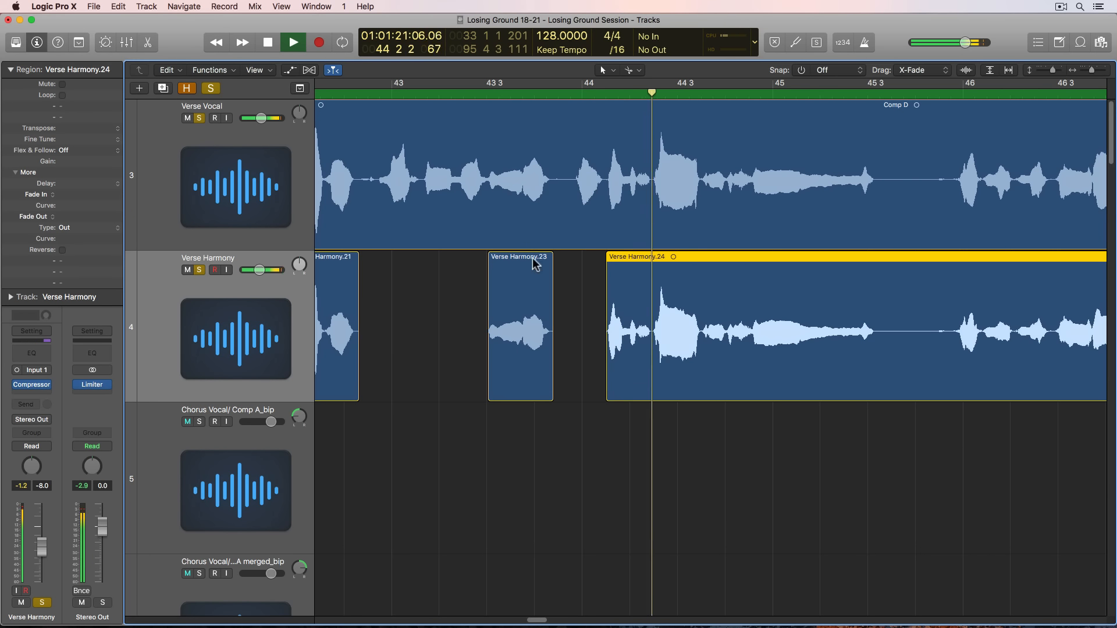
{"action": "key", "text": "space"}
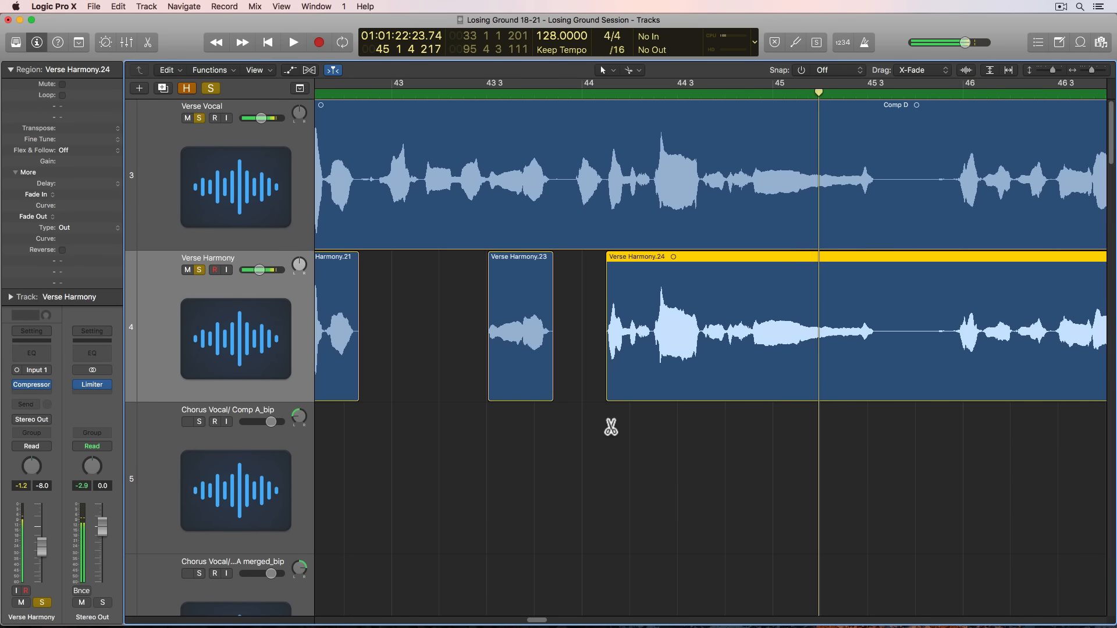
{"action": "key", "text": "super+z"}
{"action": "key", "text": "super+z"}
{"action": "key", "text": "super+z"}
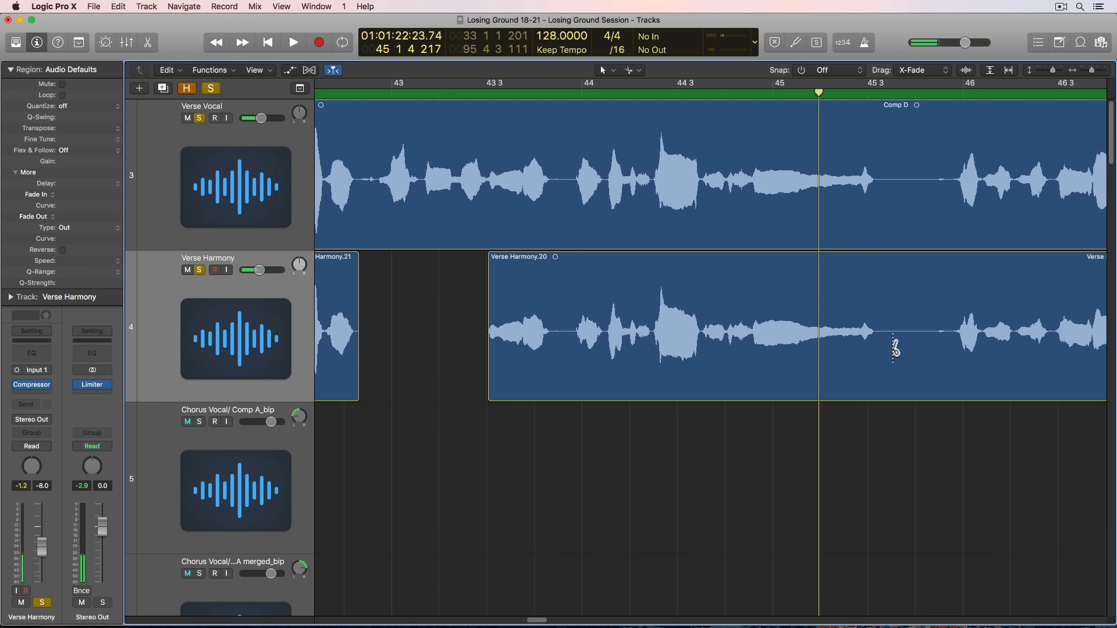
Split the harmony at about 45 3, play on, and delete the section from there to just before 46 3
{"action": "left_click", "coordinate": [878, 346], "text": "super"}
{"action": "key", "text": "space"}
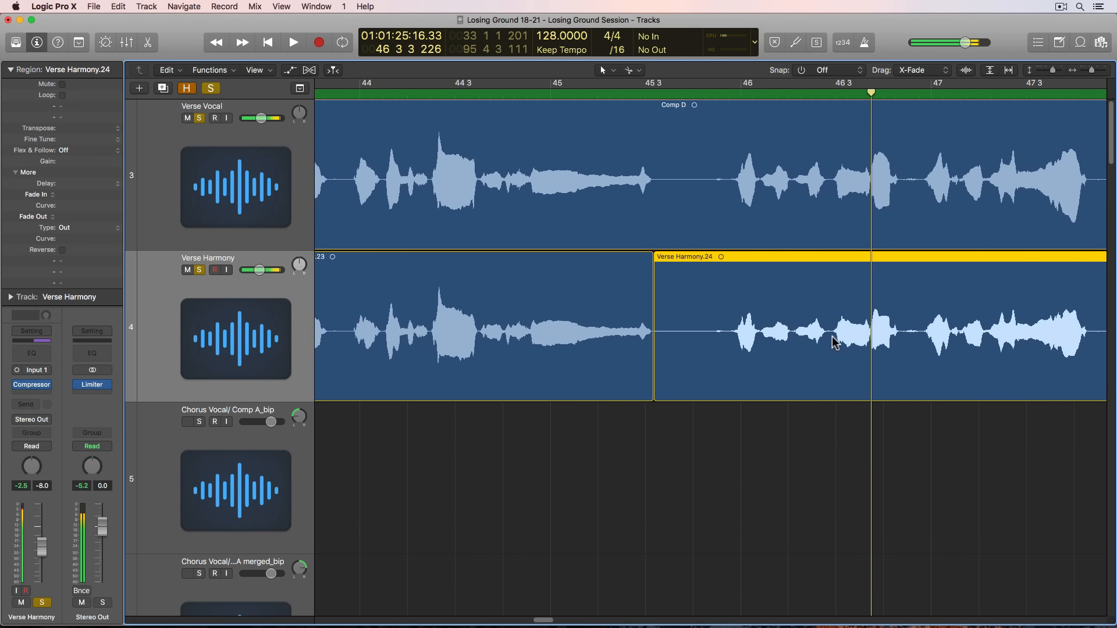
{"action": "left_click", "coordinate": [833, 344], "text": "super"}
{"action": "key", "text": "space"}
{"action": "left_click", "coordinate": [808, 346]}
{"action": "key", "text": "Delete"}
Continue playback and delete the harmony section between about 46 4 and 47 3
{"action": "key", "text": "space"}
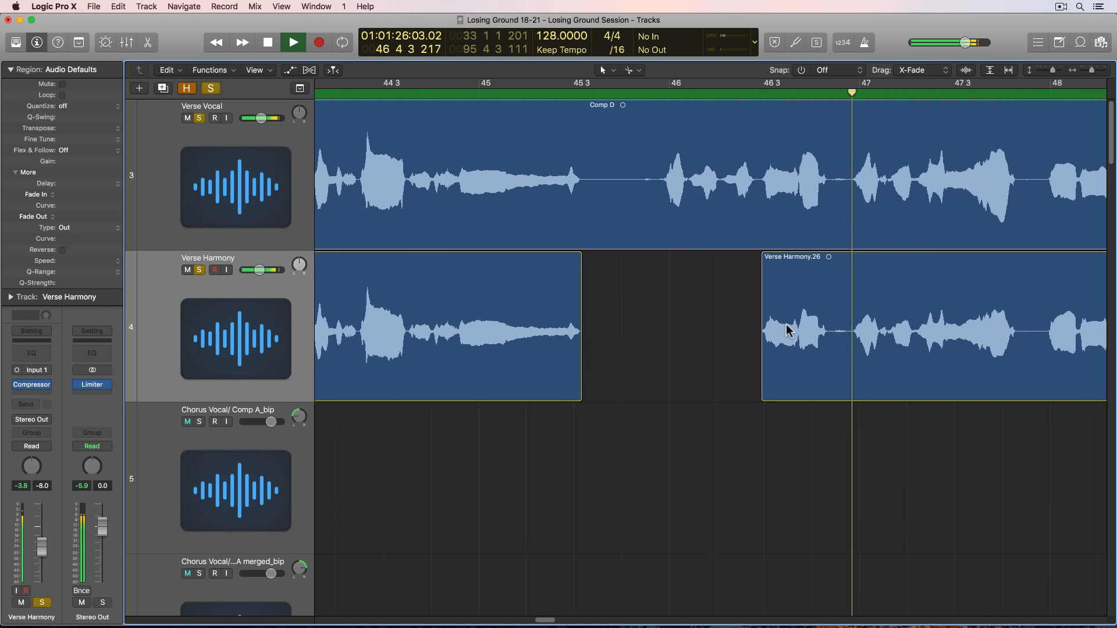
{"action": "key", "text": "space"}
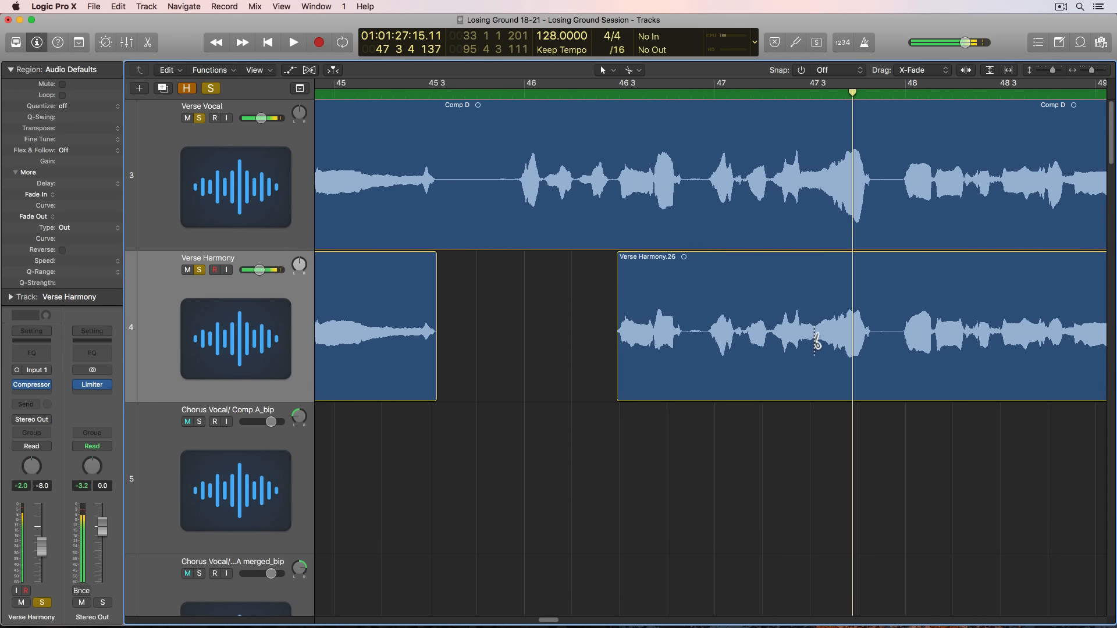
{"action": "left_click", "coordinate": [815, 342], "text": "super"}
{"action": "left_click", "coordinate": [687, 345], "text": "super"}
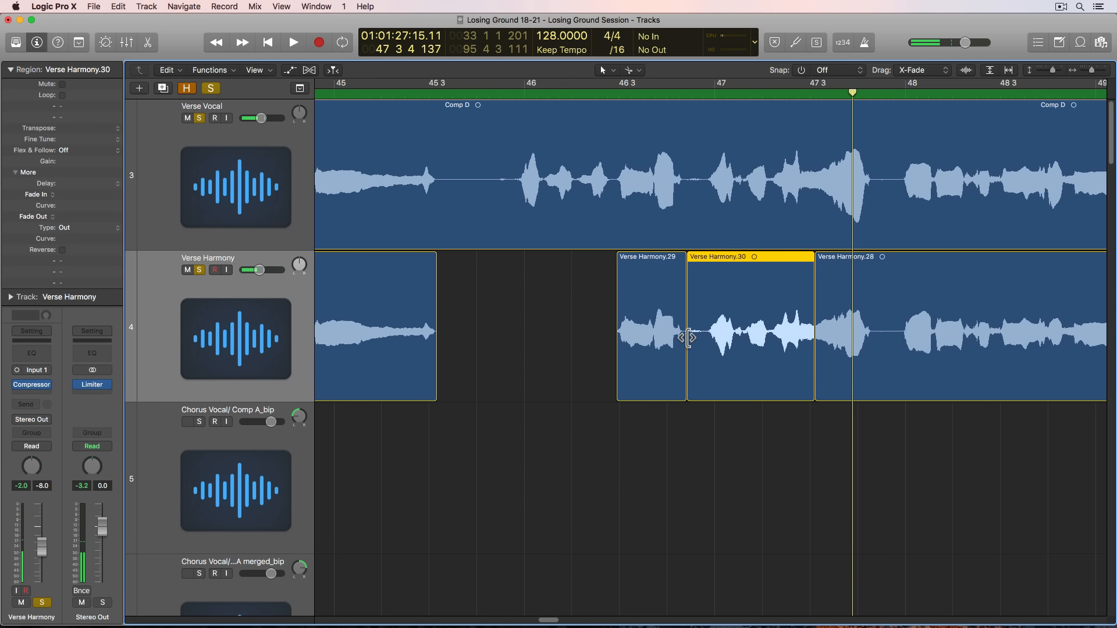
{"action": "key", "text": "Delete"}
Play from about 47 2 and extend the start of the following harmony region to slightly before 47 3
{"action": "left_click", "coordinate": [760, 92]}
{"action": "key", "text": "space"}
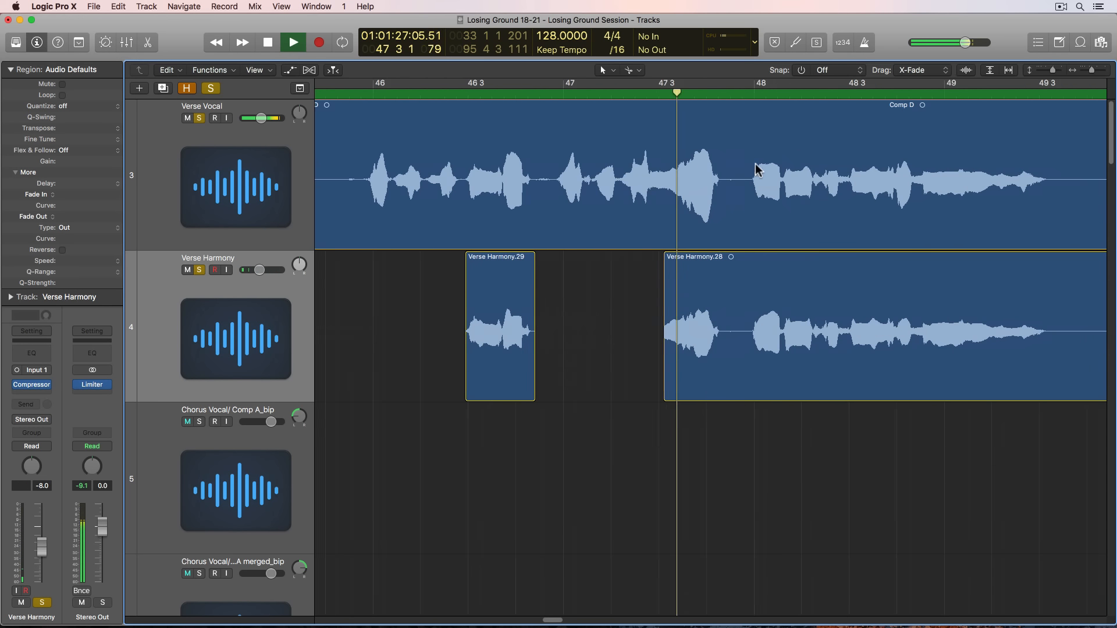
{"action": "left_click_drag", "start_coordinate": [634, 351], "coordinate": [624, 349]}
Play the remaining verse 1 phrase and split the harmony at its end, about 49 3
{"action": "key", "text": "space"}
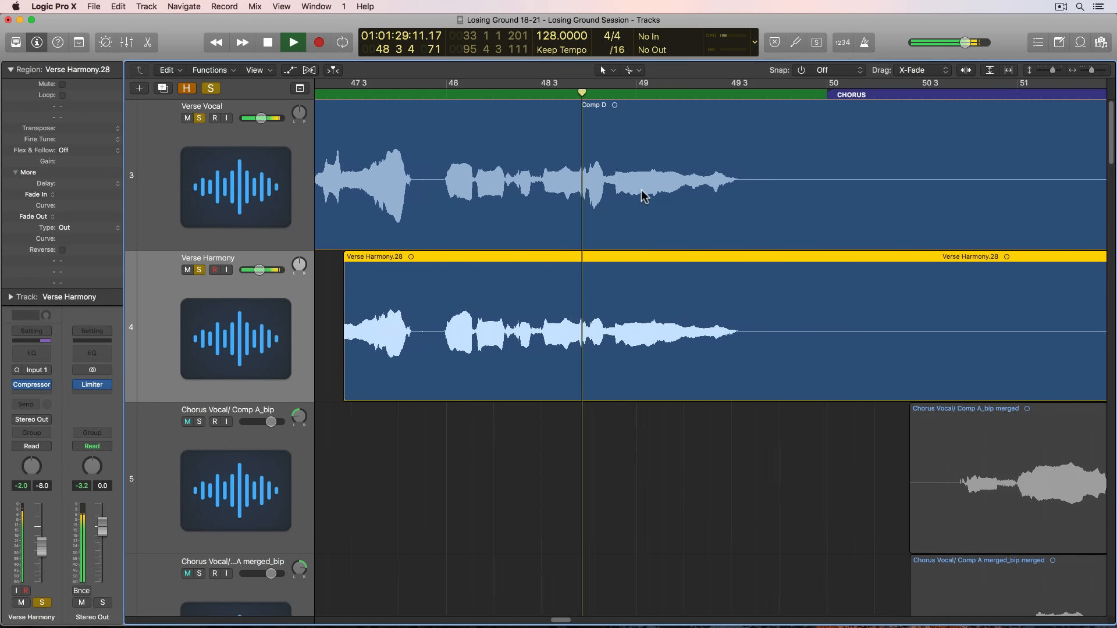
{"action": "key", "text": "space"}
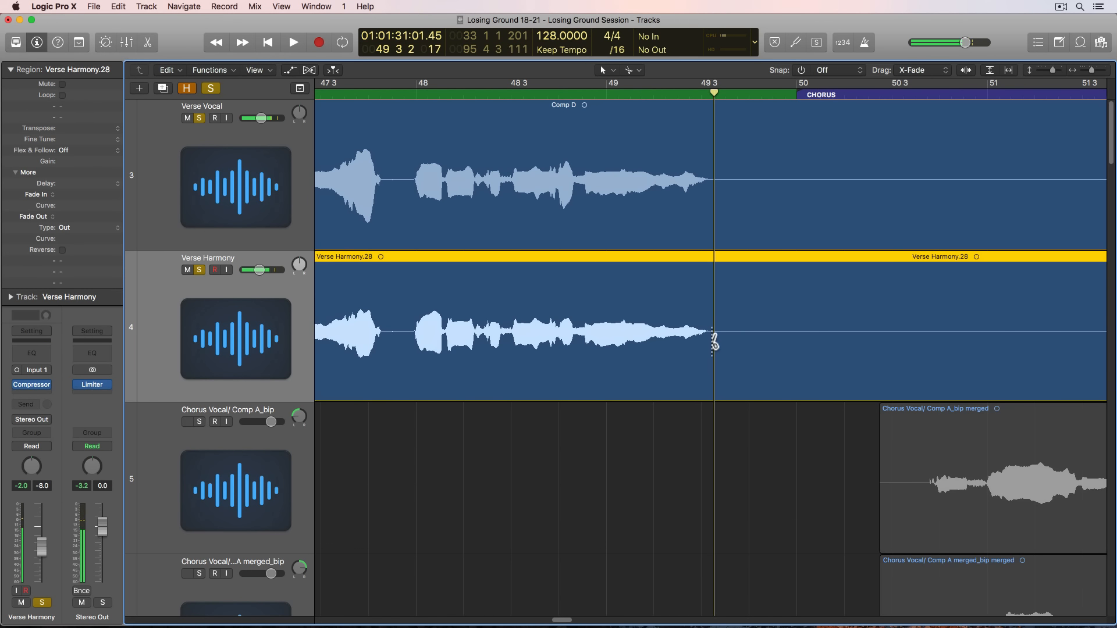
{"action": "key", "text": "super+t"}
Play the edited verse 2 harmony with the full mix from about 80 3 into the chorus at bar 96
{"action": "scroll", "coordinate": [699, 378], "scroll_direction": "right", "scroll_amount": 10}
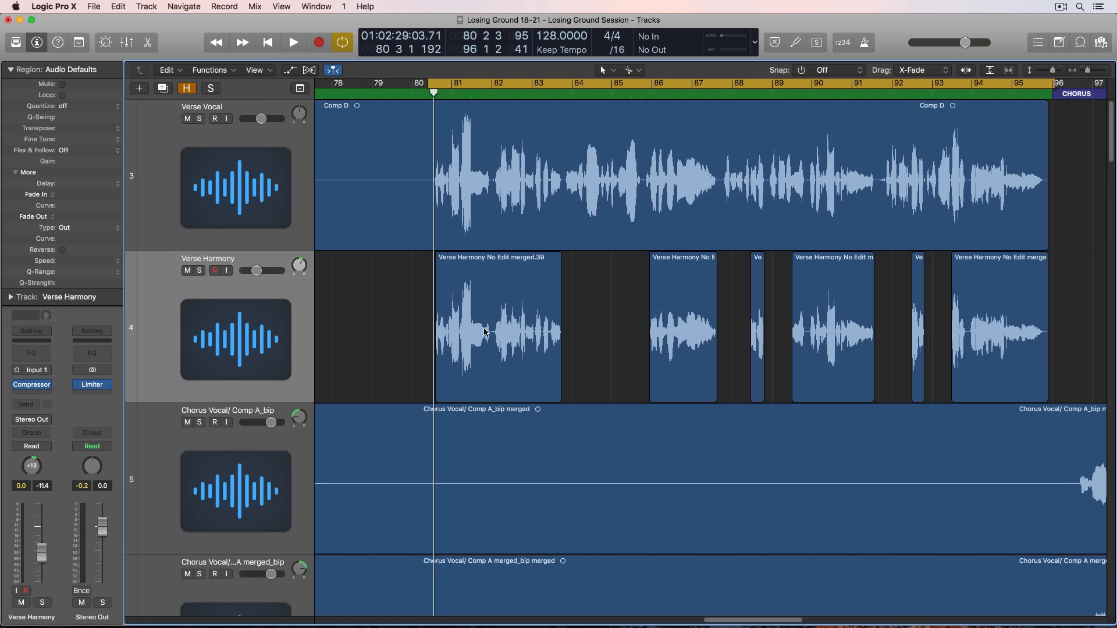
{"action": "key", "text": "space"}
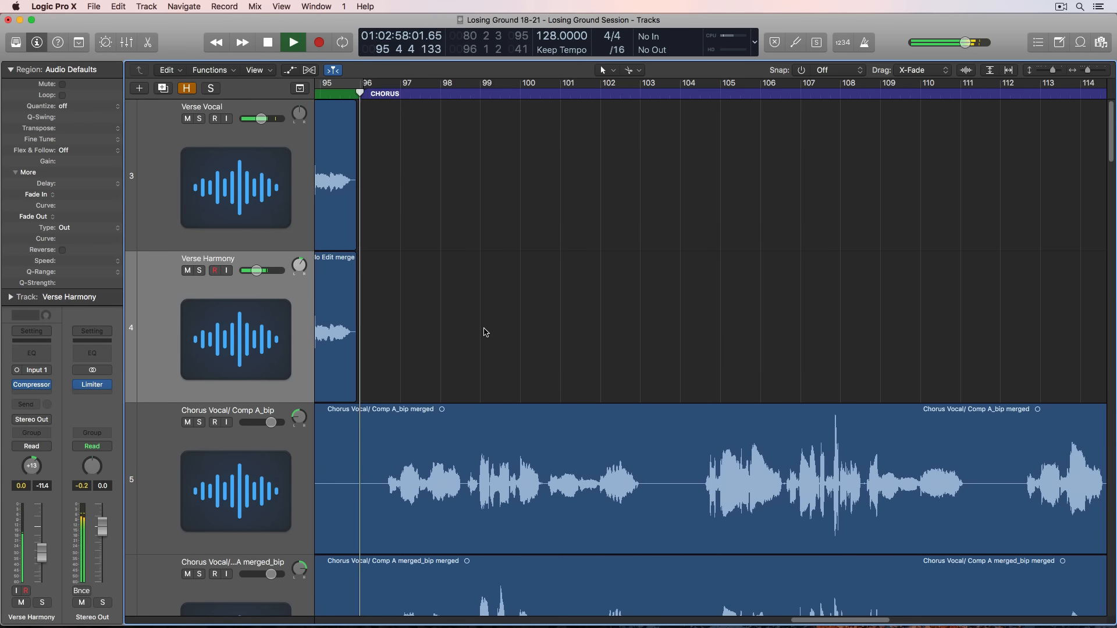
{"action": "key", "text": "space"}
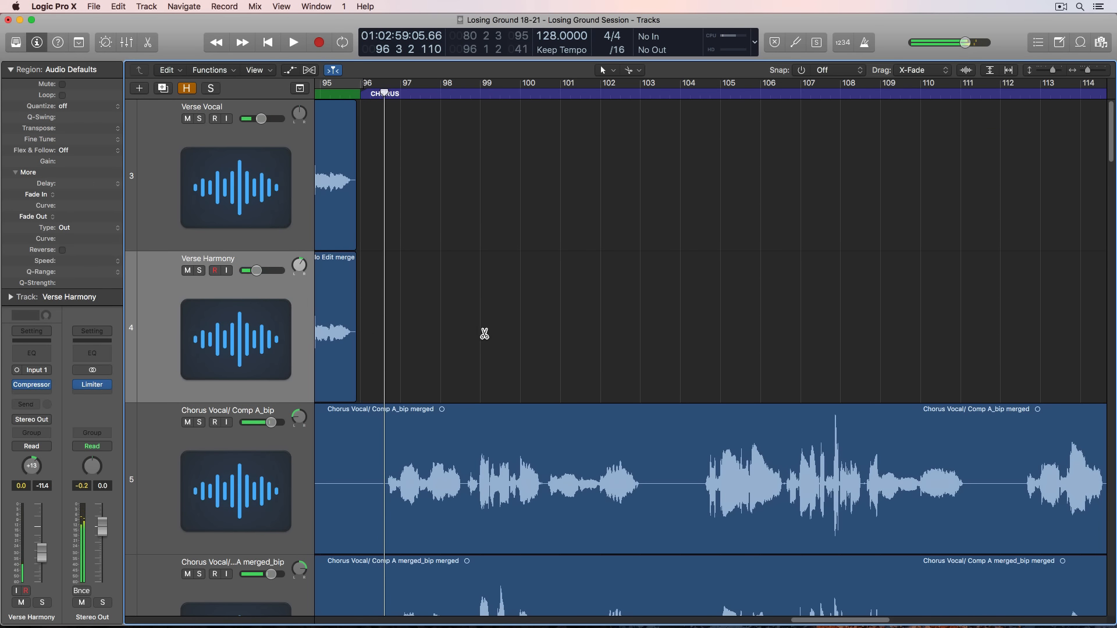
Select all 15 regions on the Verse Harmony track and set their Fade In and Fade Out to 10
{"action": "key", "text": "super+Left"}
{"action": "key", "text": "super+Left"}
{"action": "key", "text": "super+Left"}
{"action": "scroll", "coordinate": [453, 334], "scroll_direction": "left", "scroll_amount": 10}
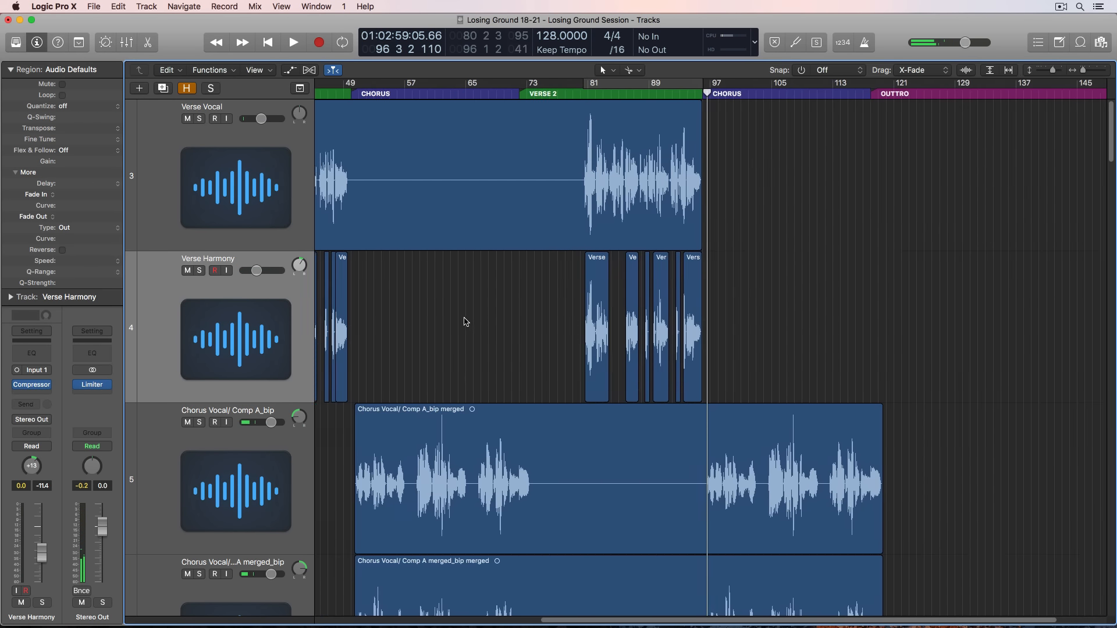
{"action": "left_click_drag", "start_coordinate": [363, 324], "coordinate": [933, 336]}
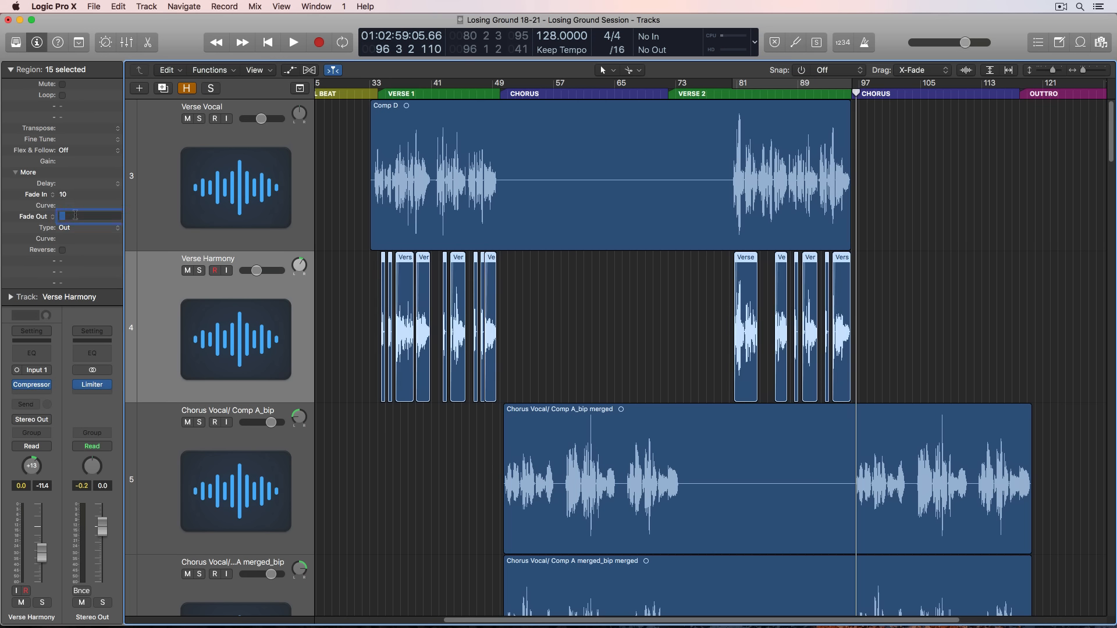
{"action": "left_click", "coordinate": [525, 295]}
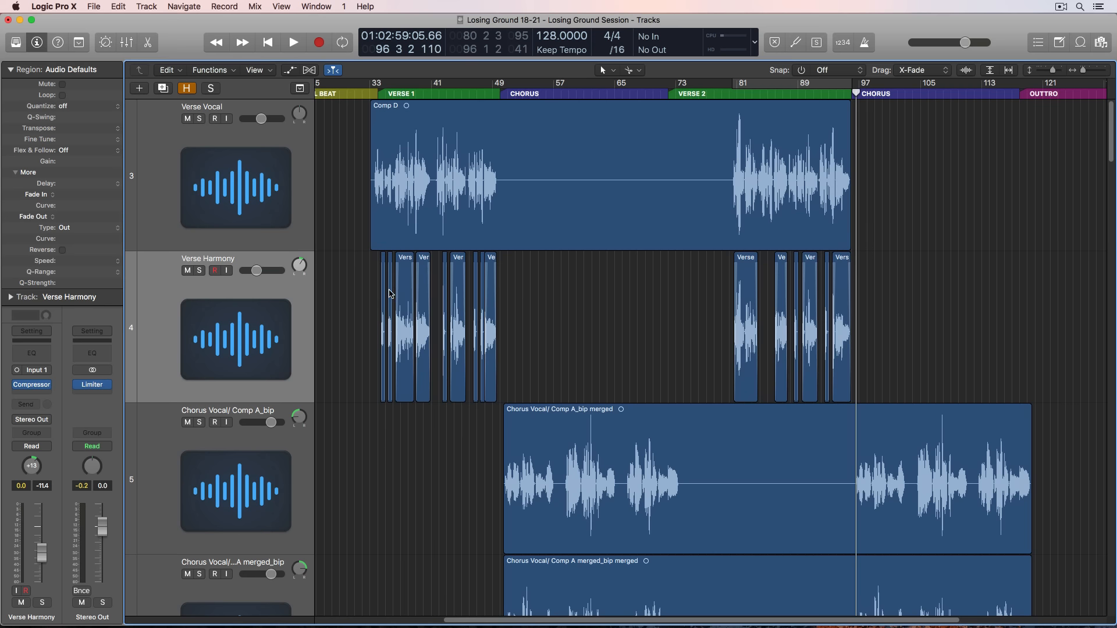
{"action": "left_click_drag", "start_coordinate": [349, 299], "coordinate": [964, 330]}
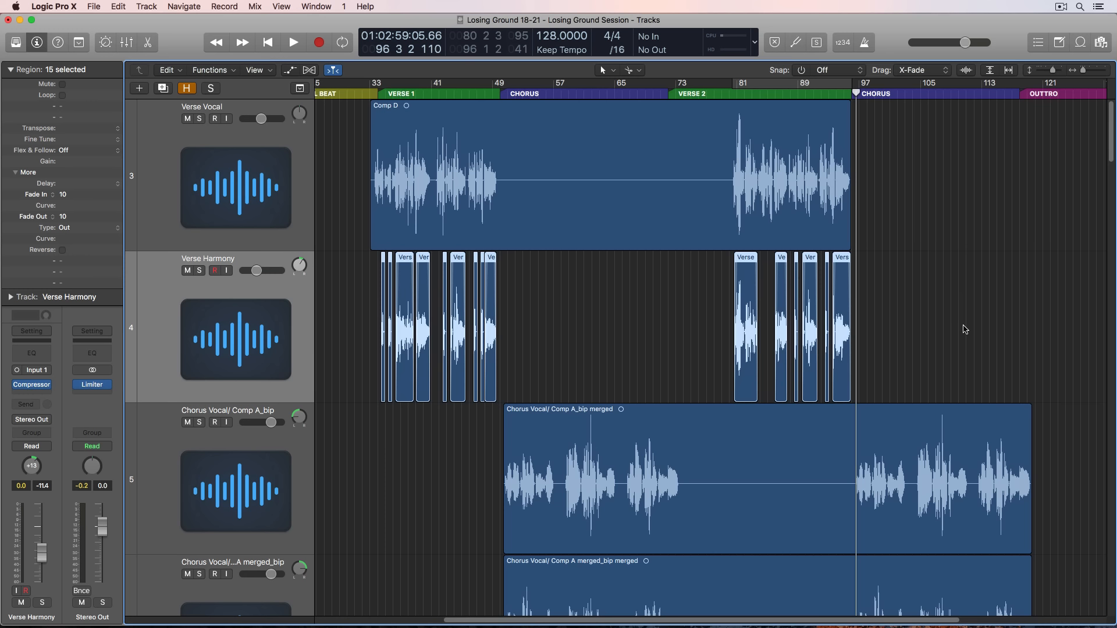
Join the nine verse 1 regions on the Verse Harmony track into one region, creating a new audio file
{"action": "left_click_drag", "start_coordinate": [600, 302], "coordinate": [379, 286]}
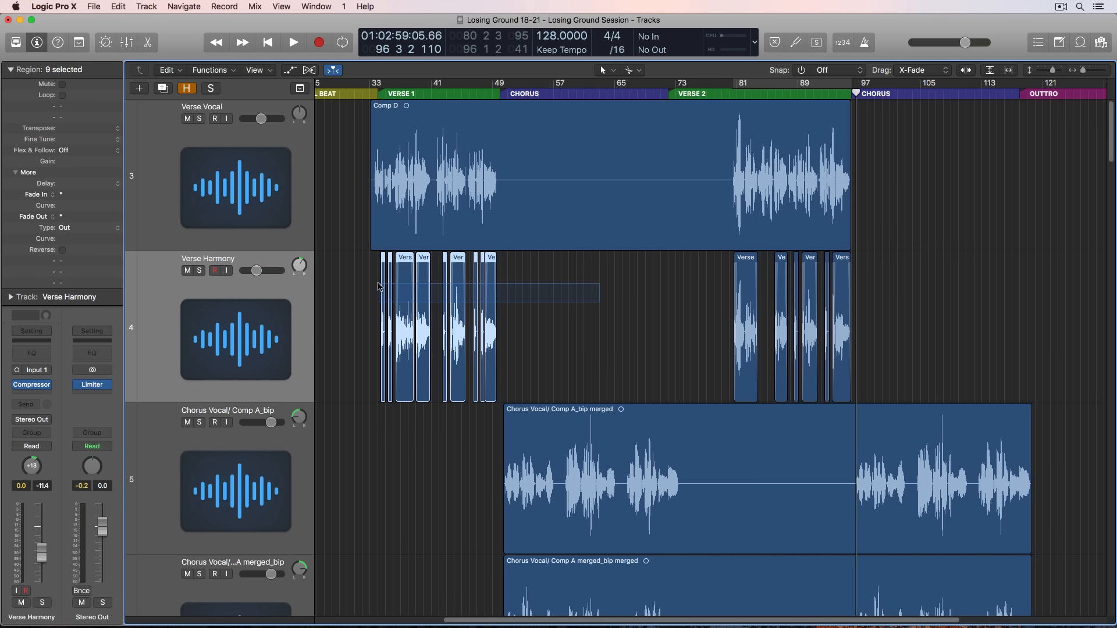
{"action": "key", "text": "super+j"}
{"action": "left_click", "coordinate": [656, 219]}
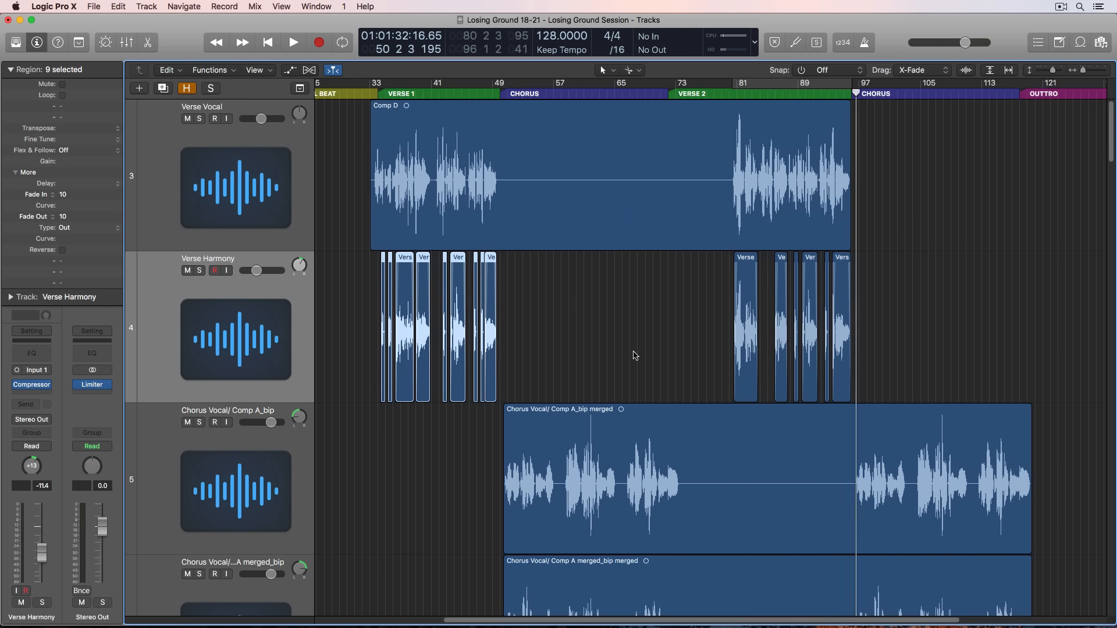
Join the six verse 2 regions on the Verse Harmony track into one region, creating a new audio file
{"action": "left_click_drag", "start_coordinate": [662, 328], "coordinate": [874, 360]}
{"action": "key", "text": "super+j"}
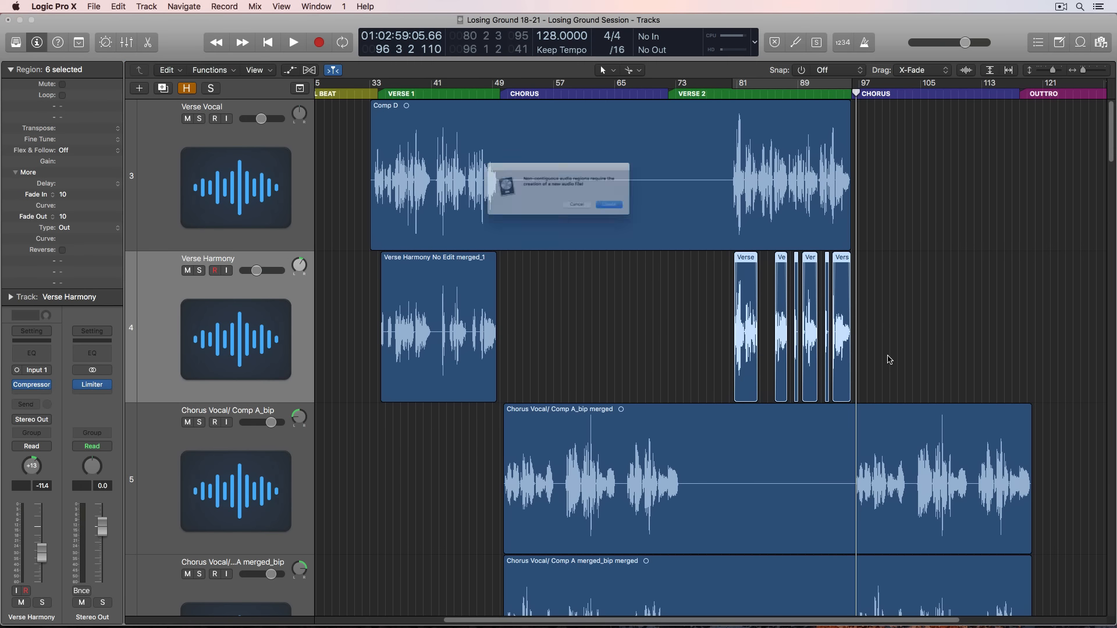
{"action": "key", "text": "Return"}
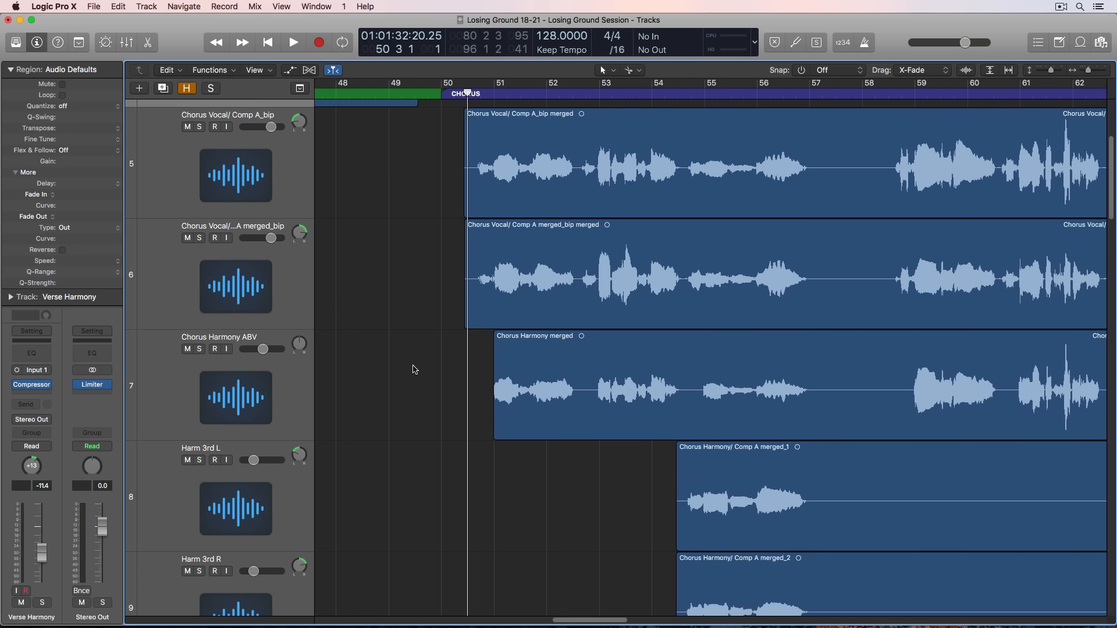
Play the chorus from 50 3 with Chorus Harmony ABV selected, soloing it together with the two Chorus Vocal tracks during playback
{"action": "left_click", "coordinate": [259, 395]}
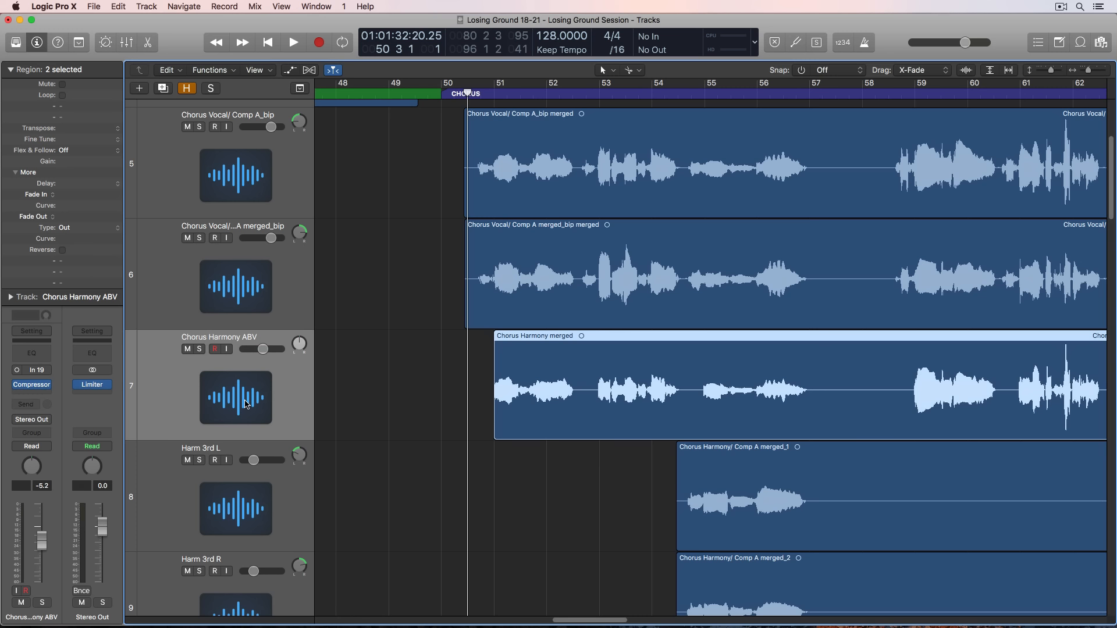
{"action": "key", "text": "space"}
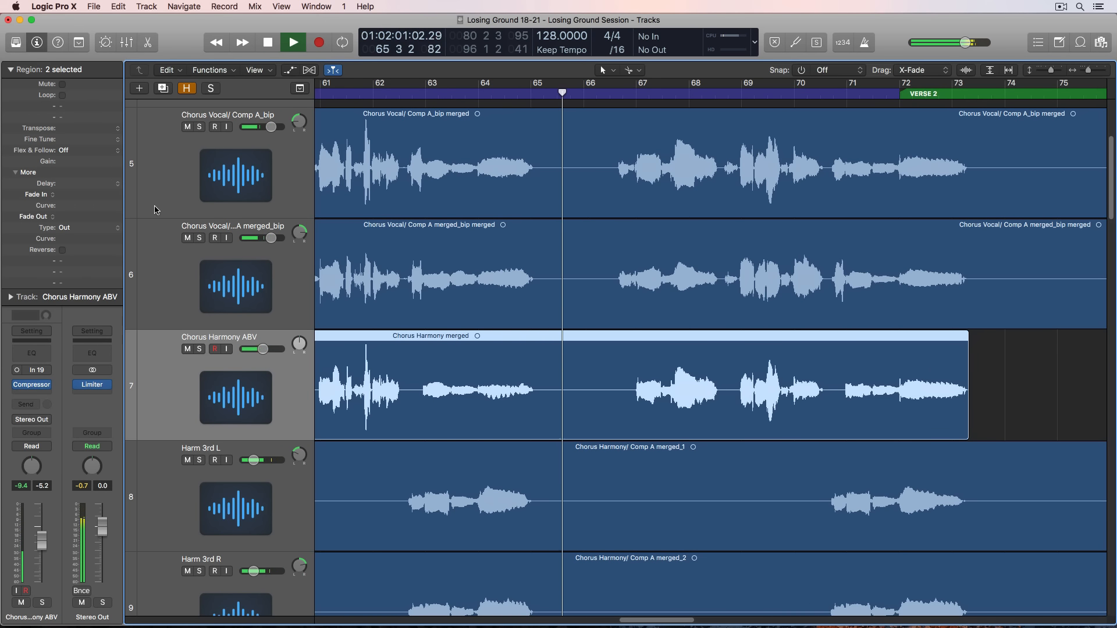
{"action": "left_click", "coordinate": [199, 127]}
{"action": "left_click", "coordinate": [199, 238]}
{"action": "left_click", "coordinate": [199, 350]}
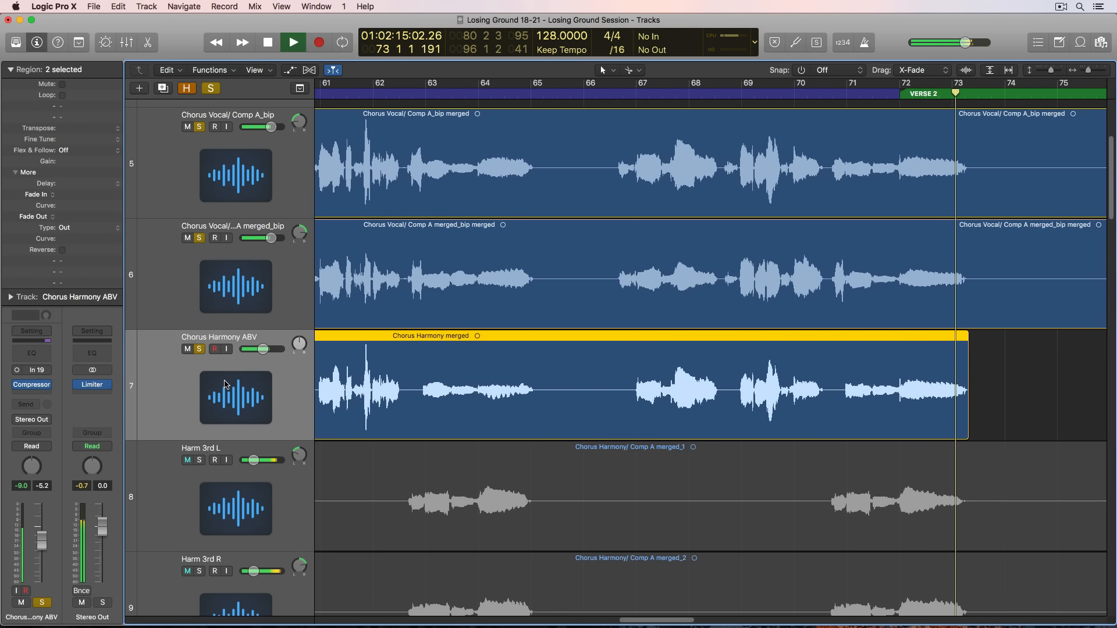
{"action": "key", "text": "space"}
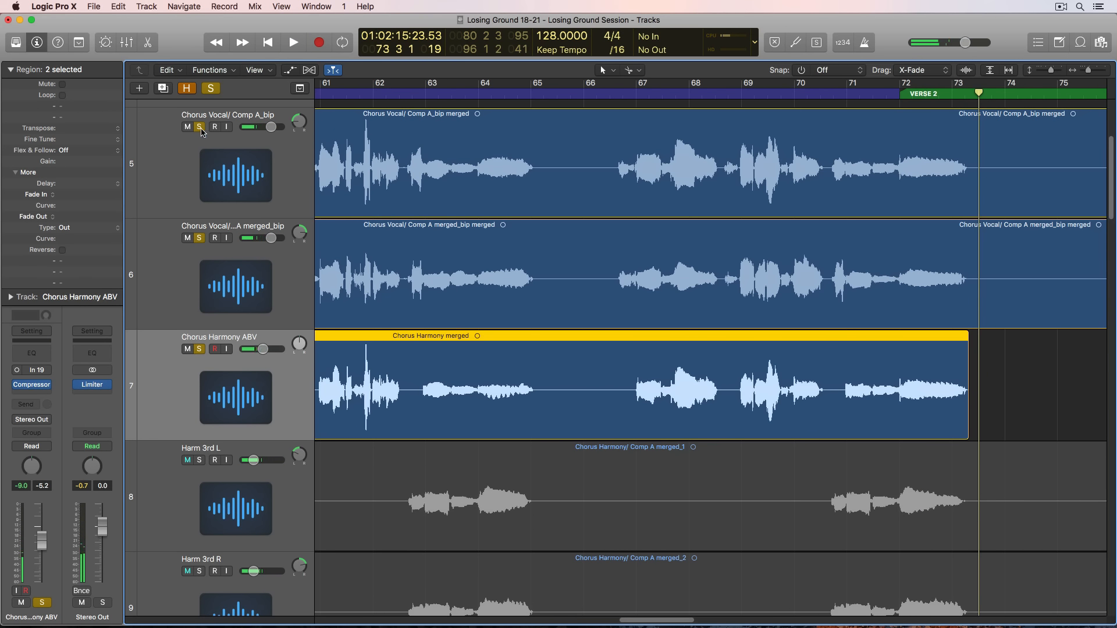
Clear the three solos and reduce the track height to view the Harm 3rd, Harm 8ve and Harm 5th tracks together
{"action": "left_click_drag", "start_coordinate": [202, 132], "coordinate": [190, 345]}
{"action": "scroll", "coordinate": [670, 351], "scroll_direction": "down", "scroll_amount": 5}
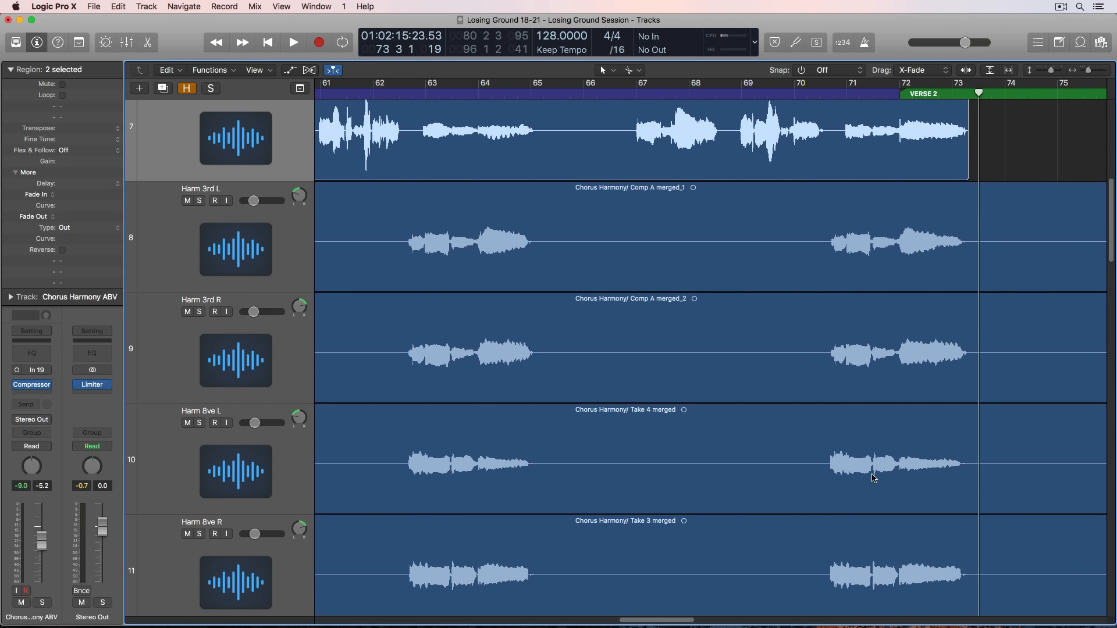
{"action": "key", "text": "super+Up"}
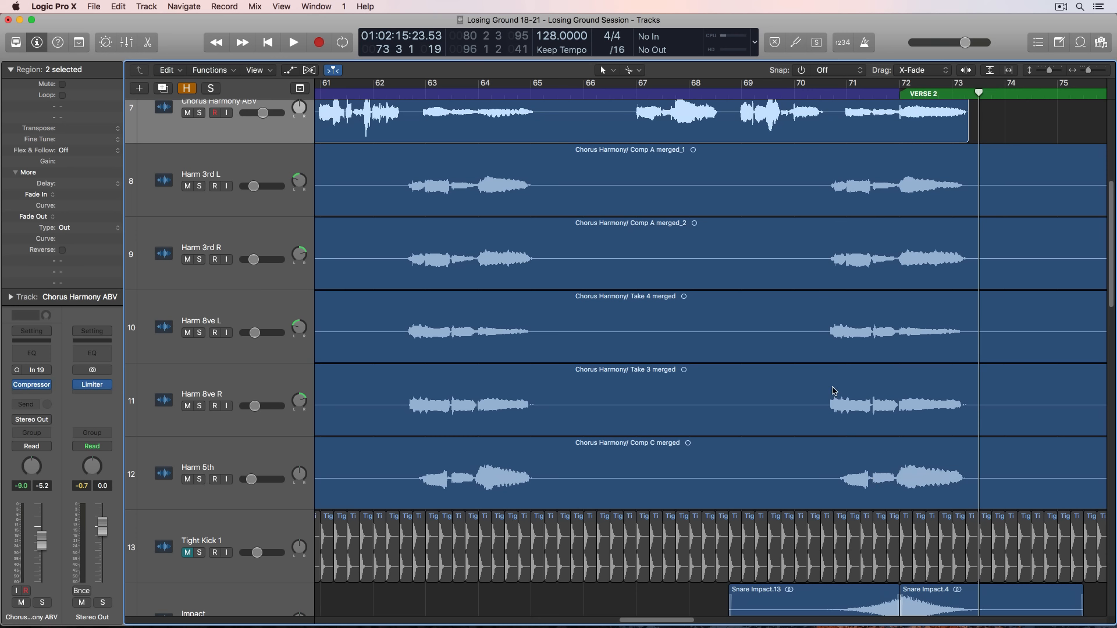
{"action": "scroll", "coordinate": [833, 387], "scroll_direction": "up", "scroll_amount": 5}
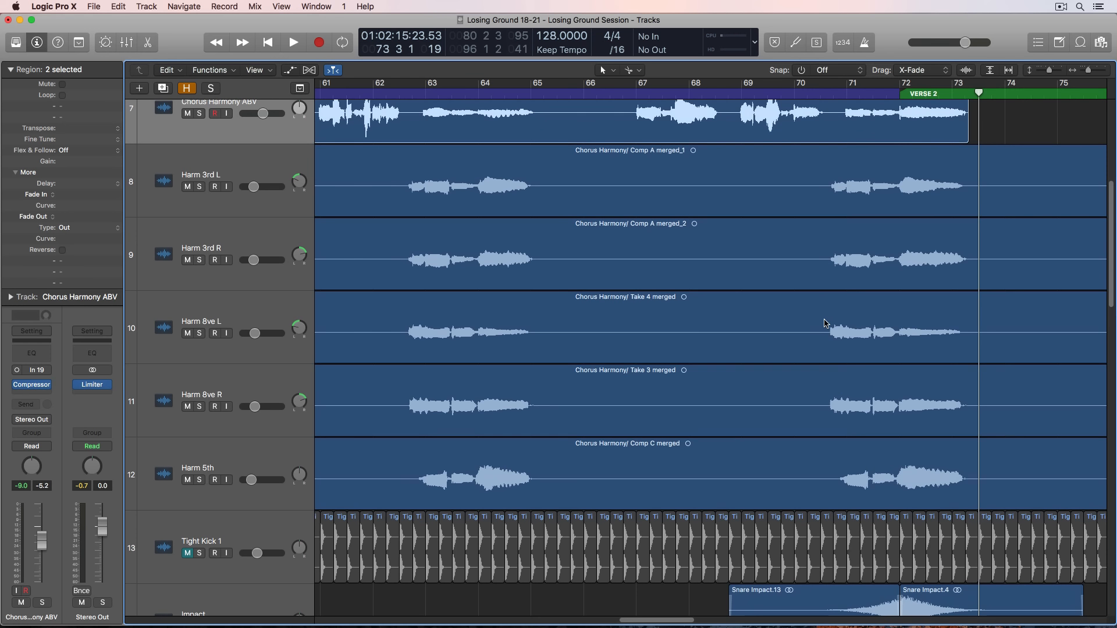